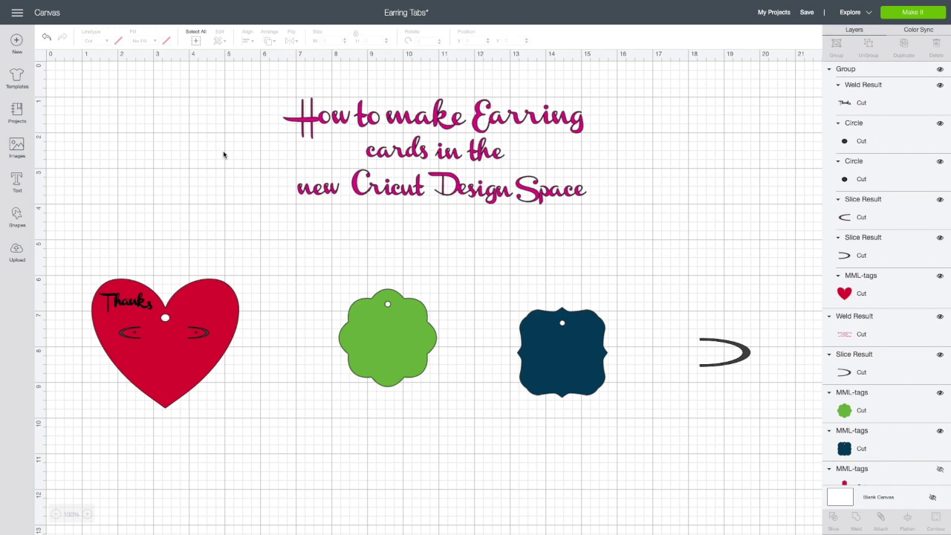
Step: Add a heart below the earring tags and enlarge it to about 5.616 × 5.314 in
left_click(18, 216)
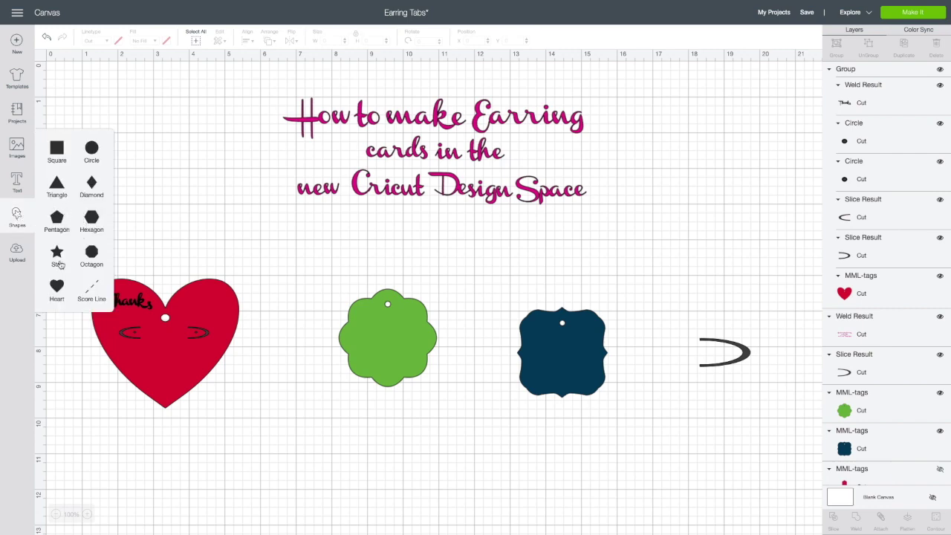
left_click(58, 285)
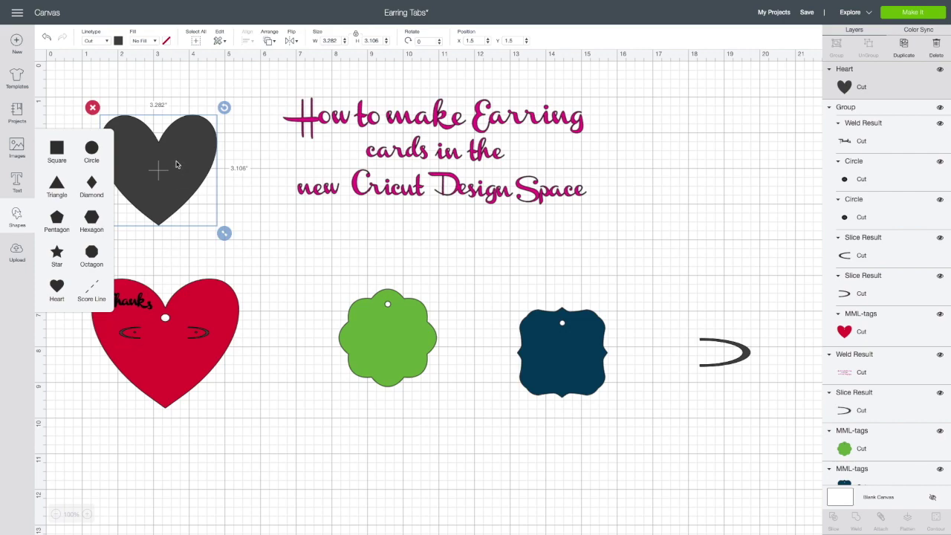
left_click_drag(179, 163, 391, 337)
scroll(391, 337, "down", 5)
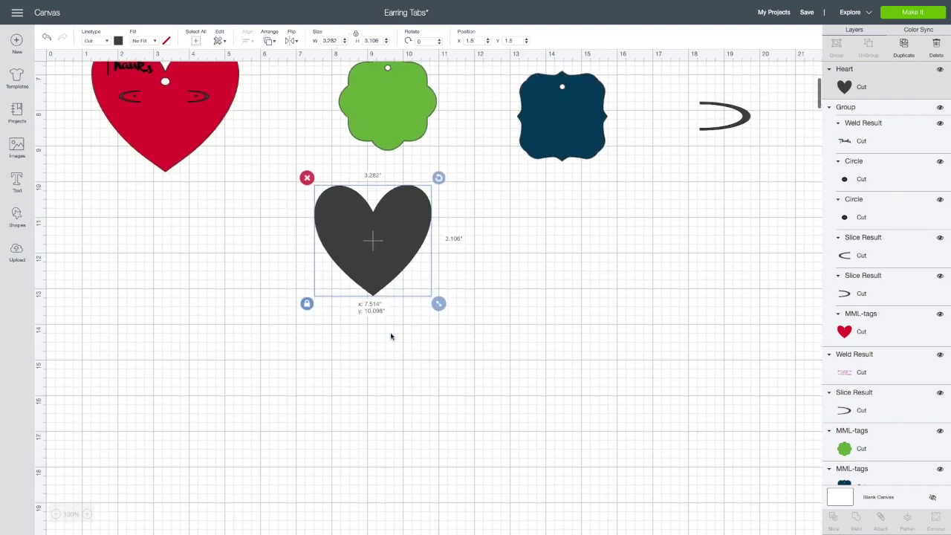
left_click_drag(391, 337, 387, 250)
left_click_drag(446, 317, 533, 354)
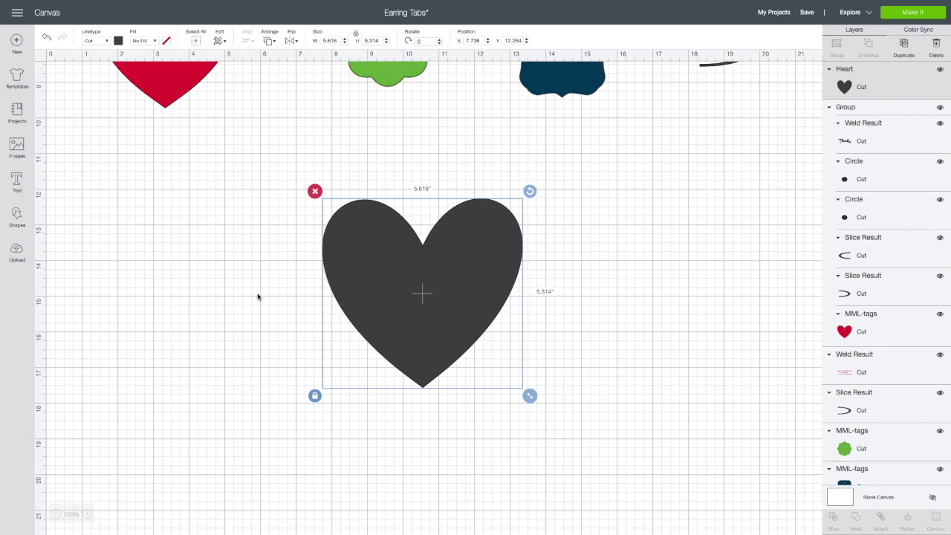
Step: Recolour the new heart magenta
scroll(257, 297, "up", 1)
scroll(260, 299, "up", 2)
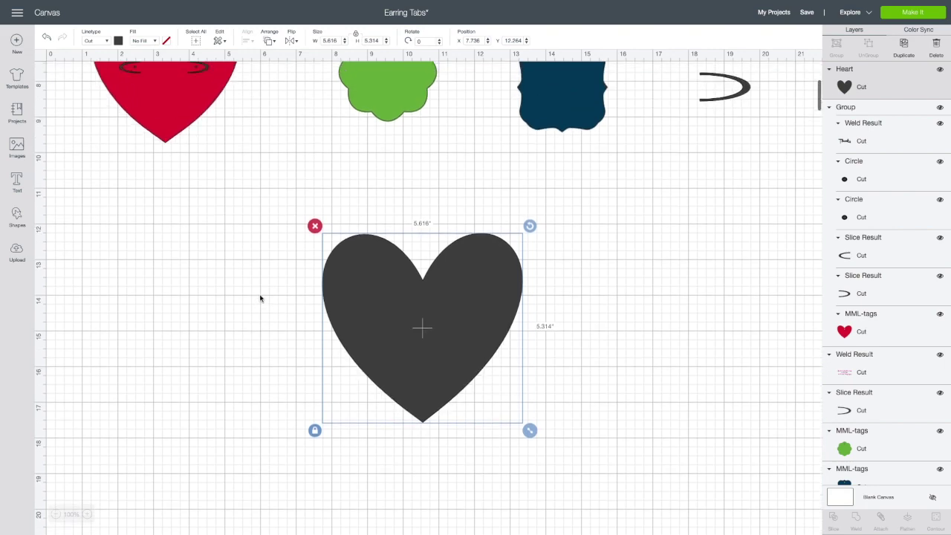
scroll(260, 299, "up", 2)
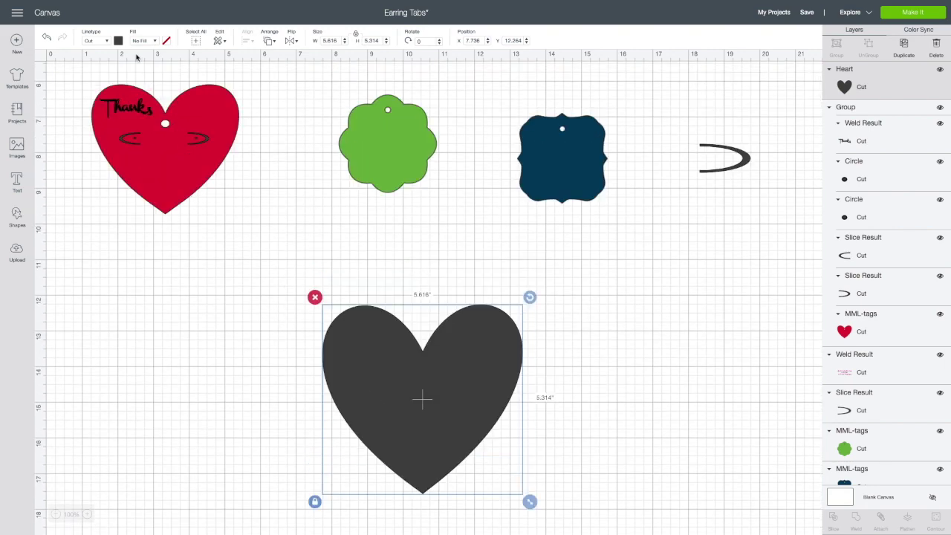
left_click(118, 40)
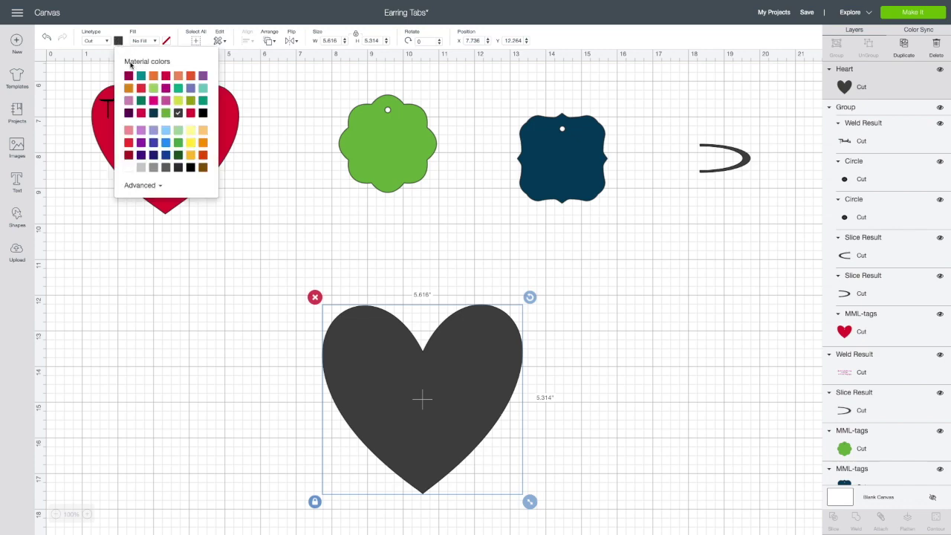
left_click(153, 100)
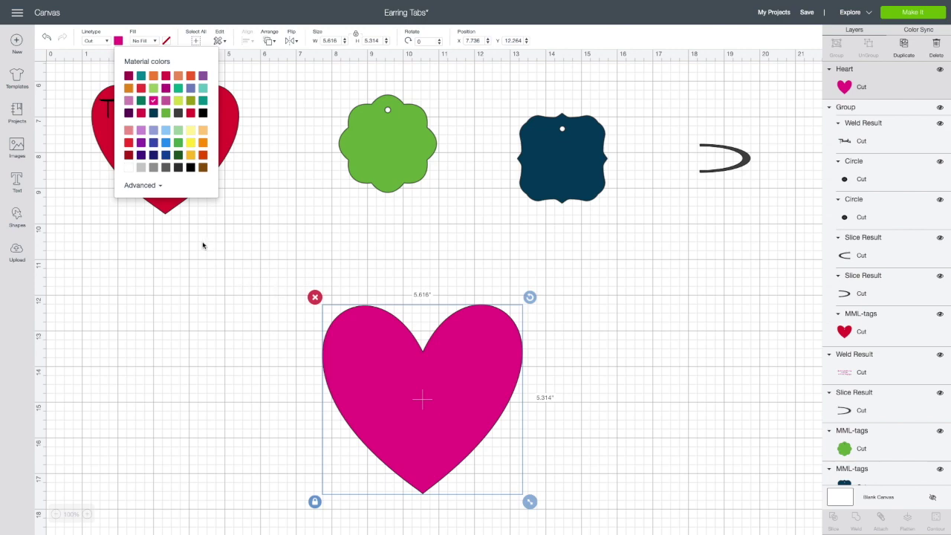
Step: Add a circle on the right and squash it into a 3.111 × 0.583 in oval
left_click(17, 216)
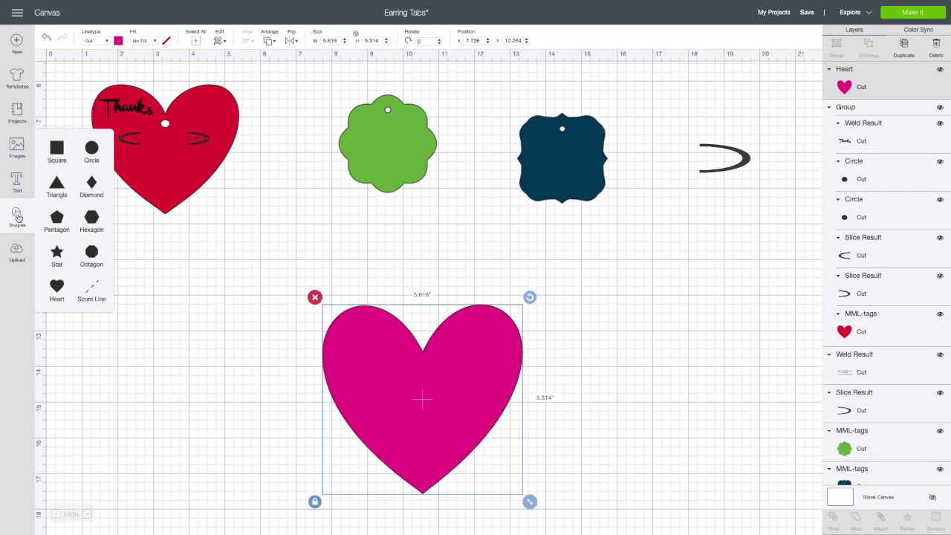
left_click(92, 152)
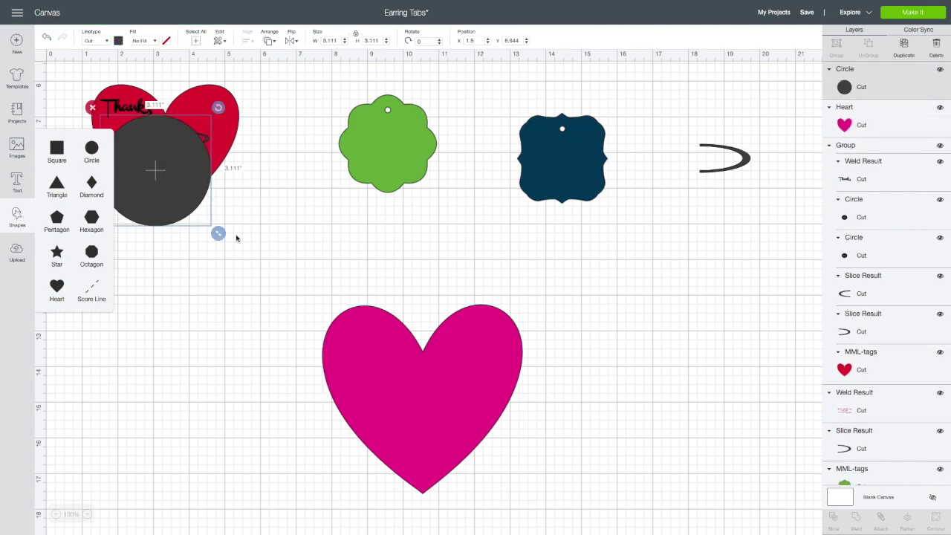
left_click_drag(180, 187, 658, 333)
scroll(384, 258, "down", 1)
scroll(384, 258, "down", 1)
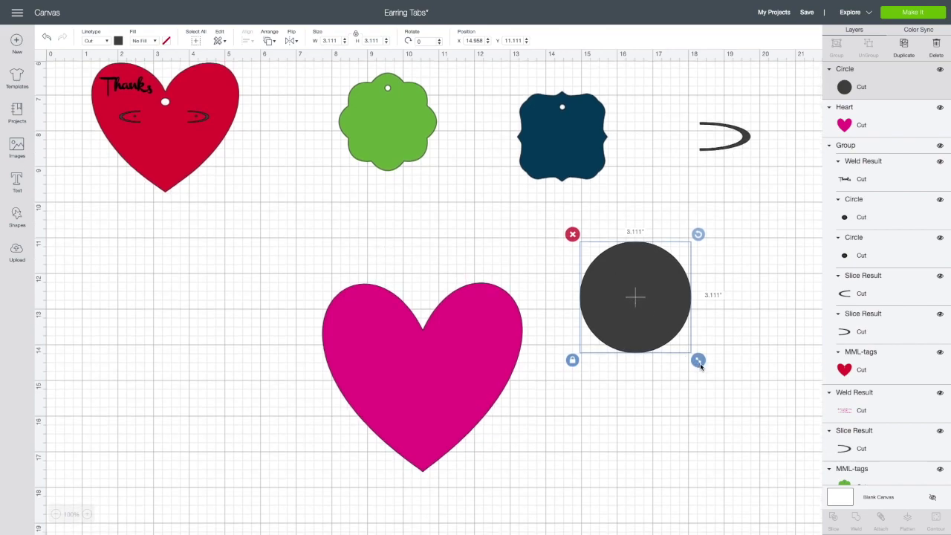
left_click(572, 361)
left_click_drag(699, 361, 699, 273)
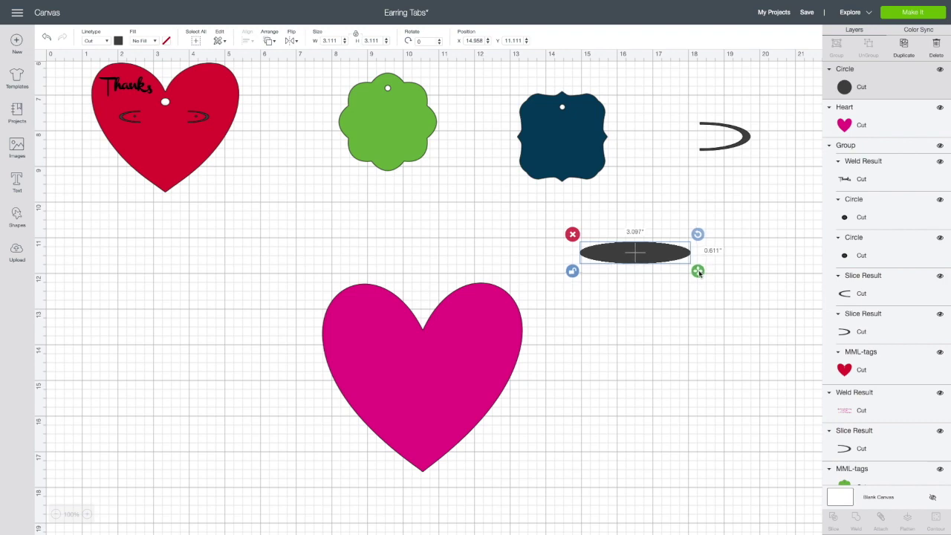
left_click_drag(699, 273, 699, 270)
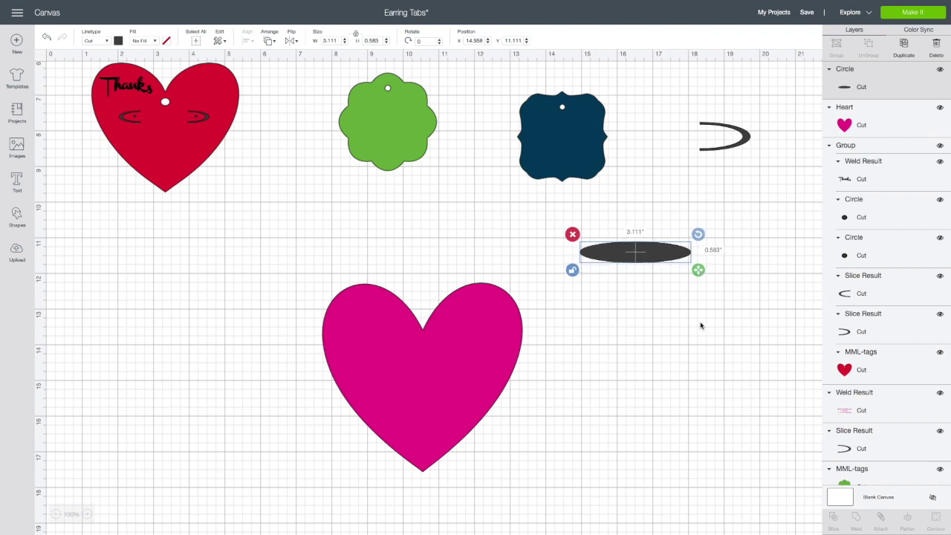
Step: Duplicate the oval, shrink the copy to 2.764 × 0.518 in and stack it on top
left_click(905, 45)
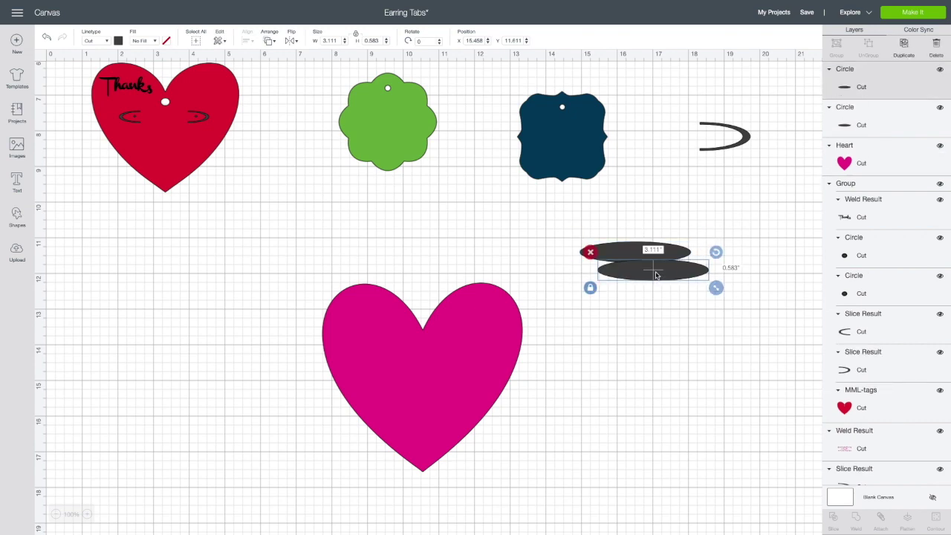
left_click_drag(655, 275, 641, 289)
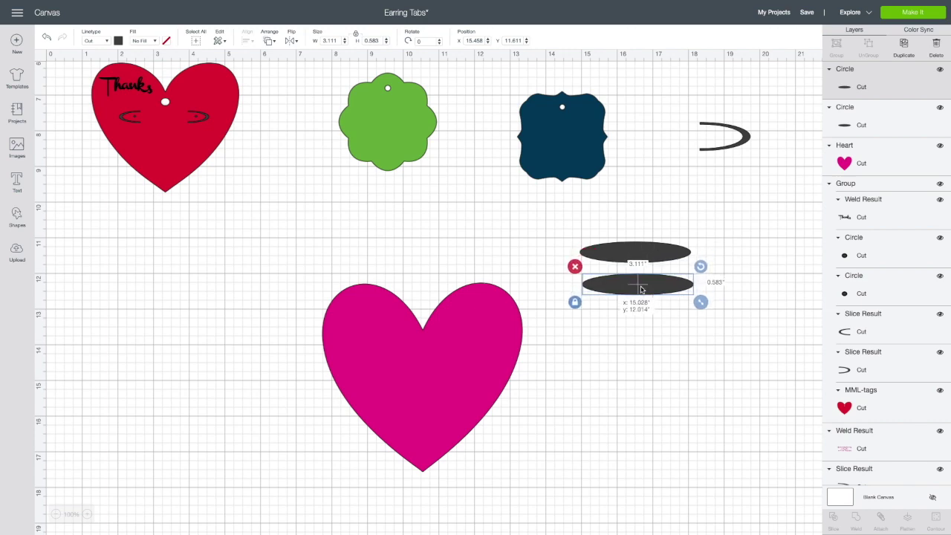
left_click_drag(701, 303, 688, 299)
left_click_drag(631, 281, 638, 255)
left_click(748, 261)
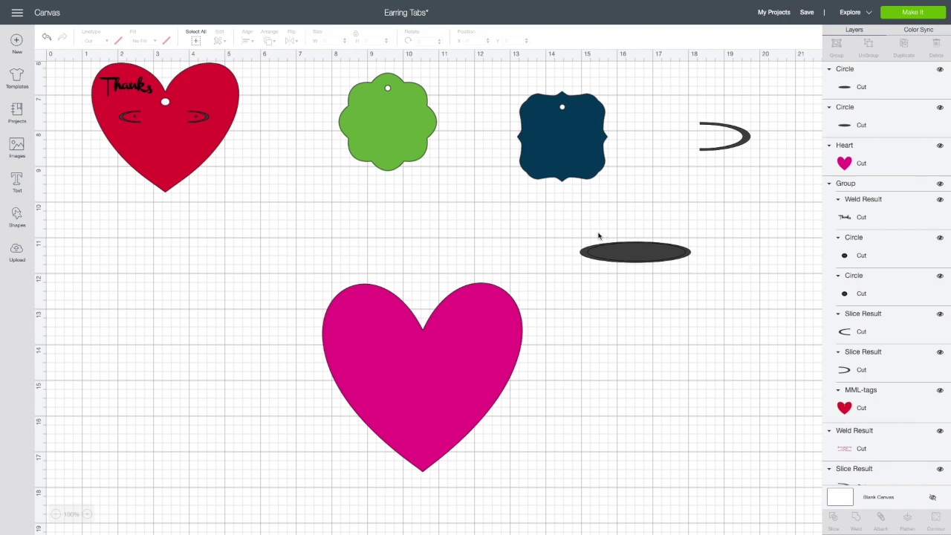
left_click_drag(581, 232, 713, 291)
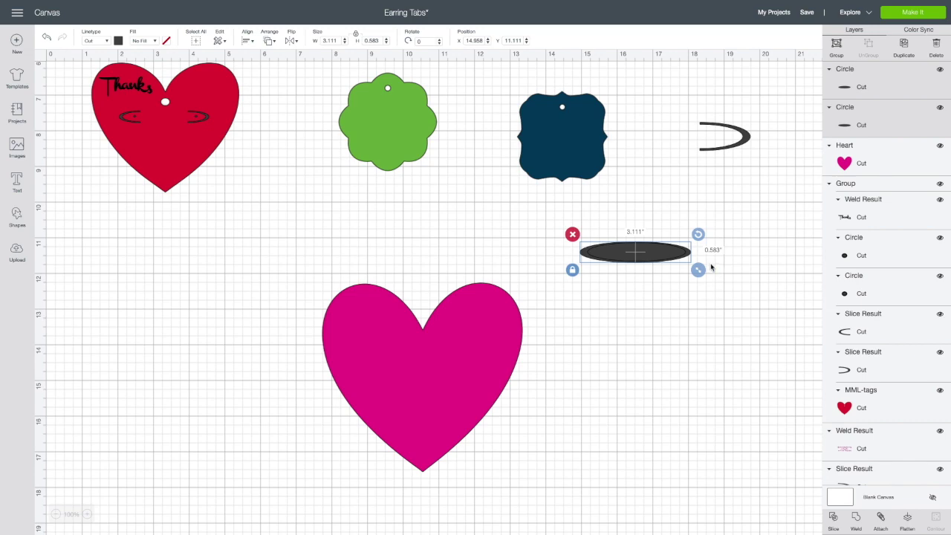
left_click(643, 305)
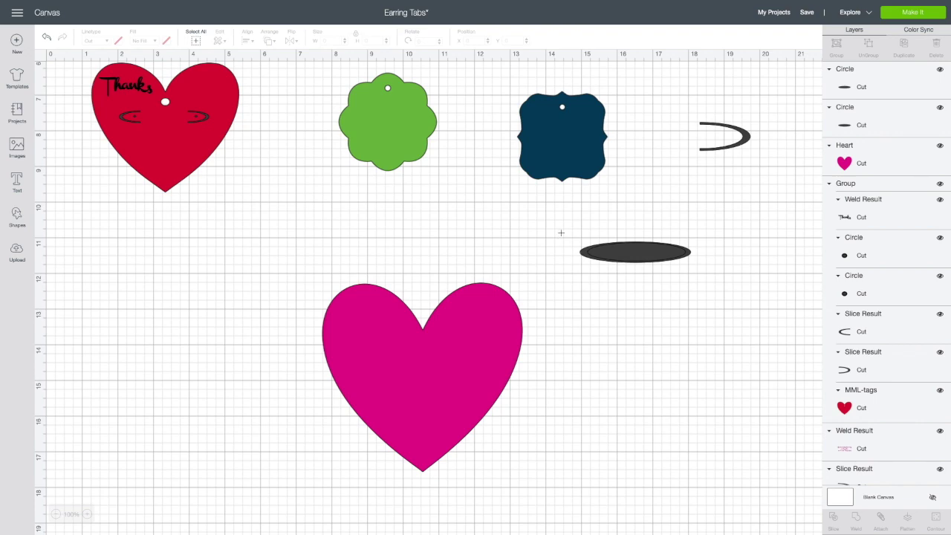
Step: Select both stacked ovals and slice them against each other
left_click_drag(560, 233, 720, 277)
left_click(662, 298)
left_click_drag(566, 219, 729, 313)
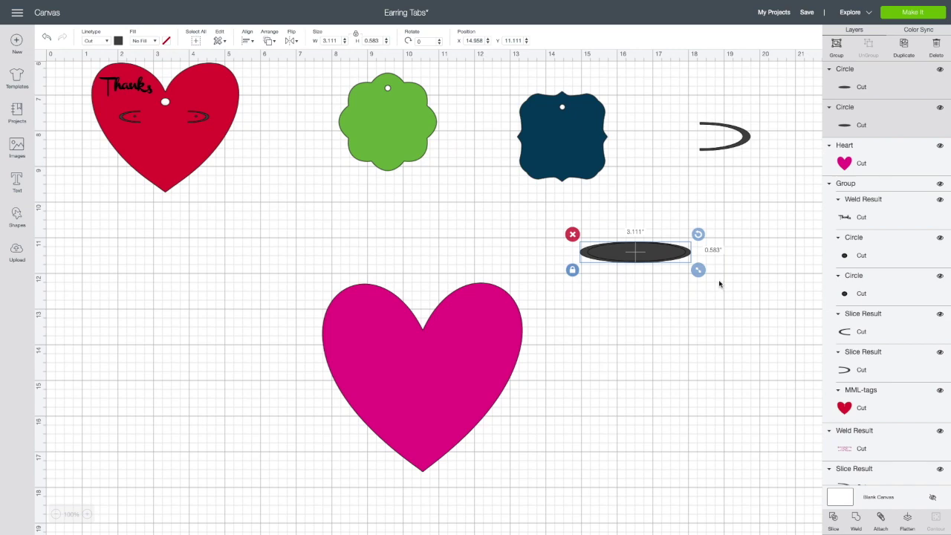
left_click(664, 272)
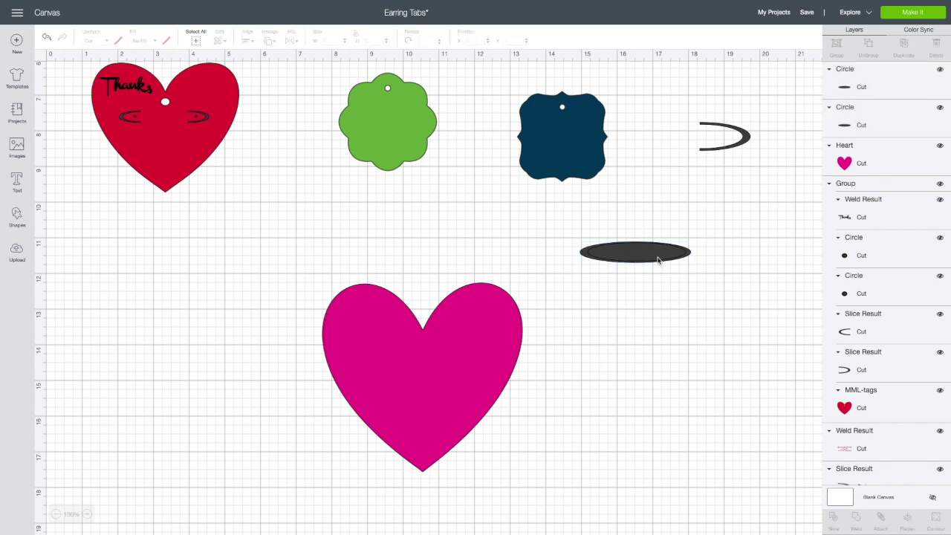
right_click(658, 260)
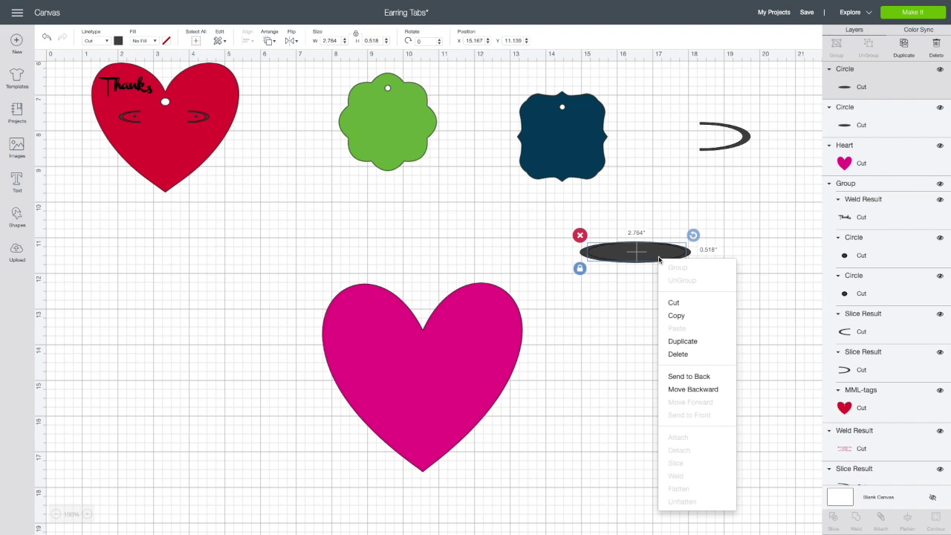
left_click(643, 301)
left_click_drag(582, 234, 724, 296)
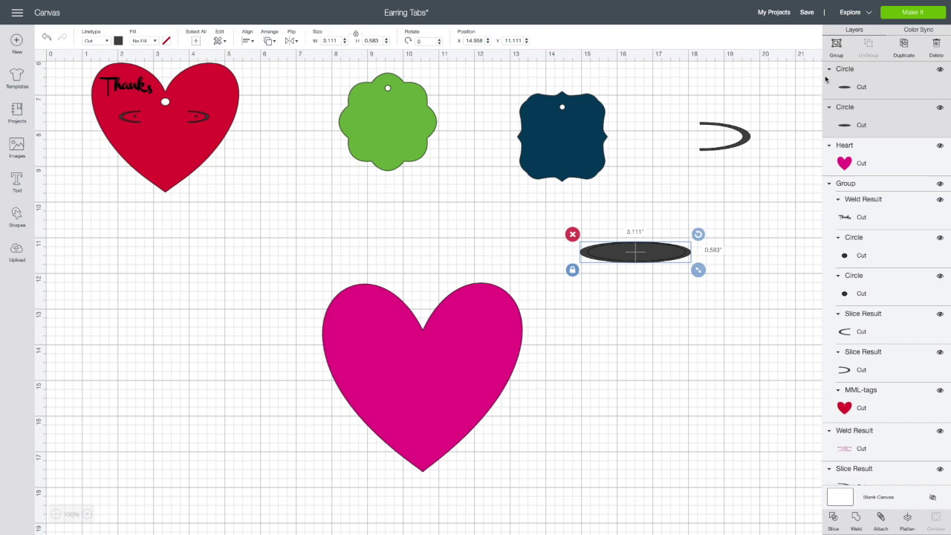
left_click(834, 522)
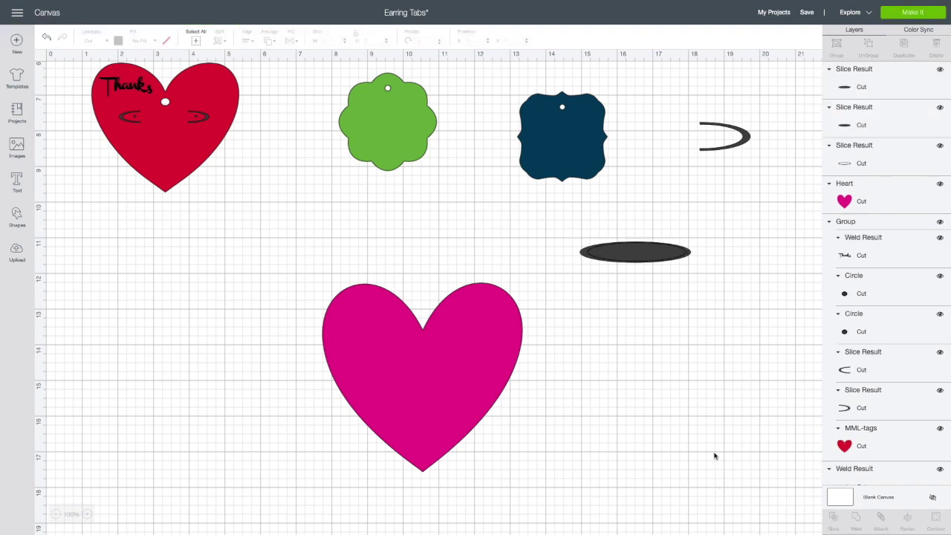
Step: Pull the two solid leftover ovals out of the ring and delete them
left_click_drag(647, 252, 691, 367)
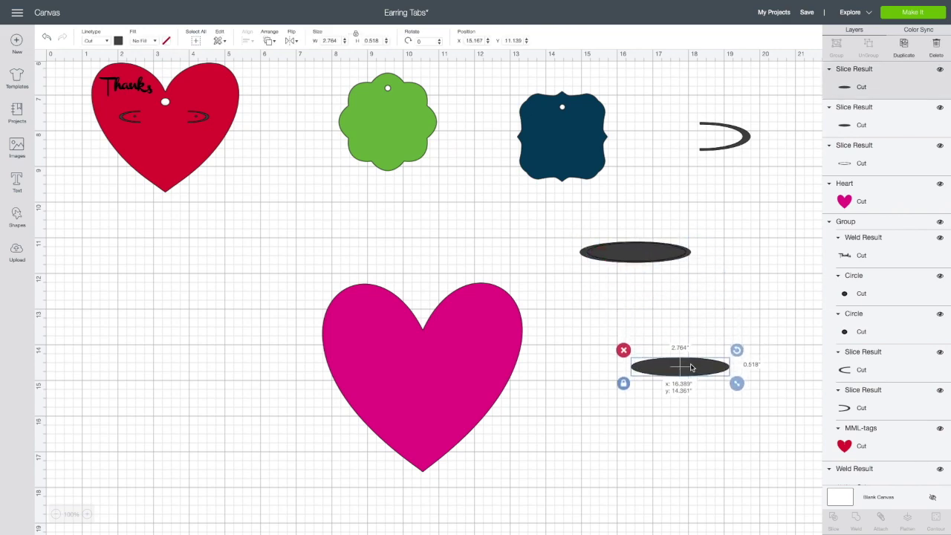
left_click_drag(658, 249, 651, 322)
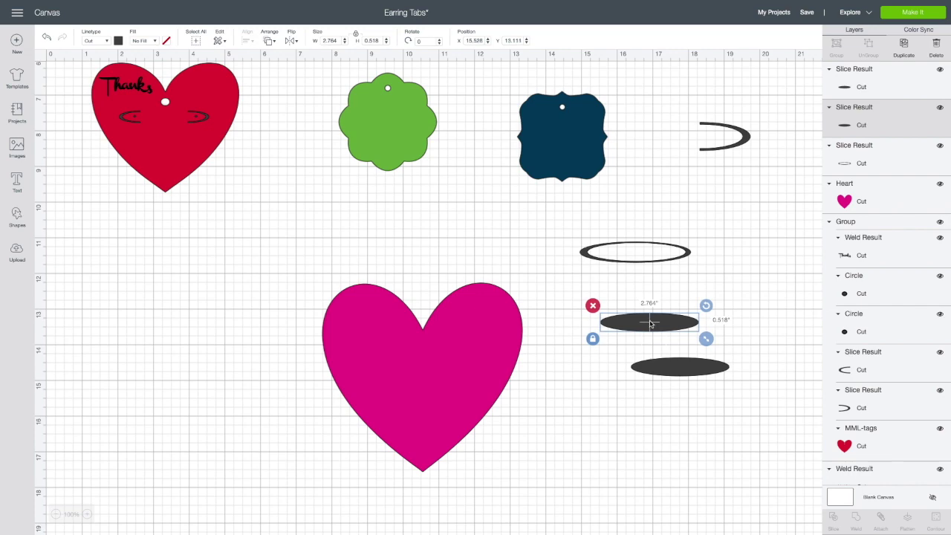
left_click(593, 307)
left_click(676, 370)
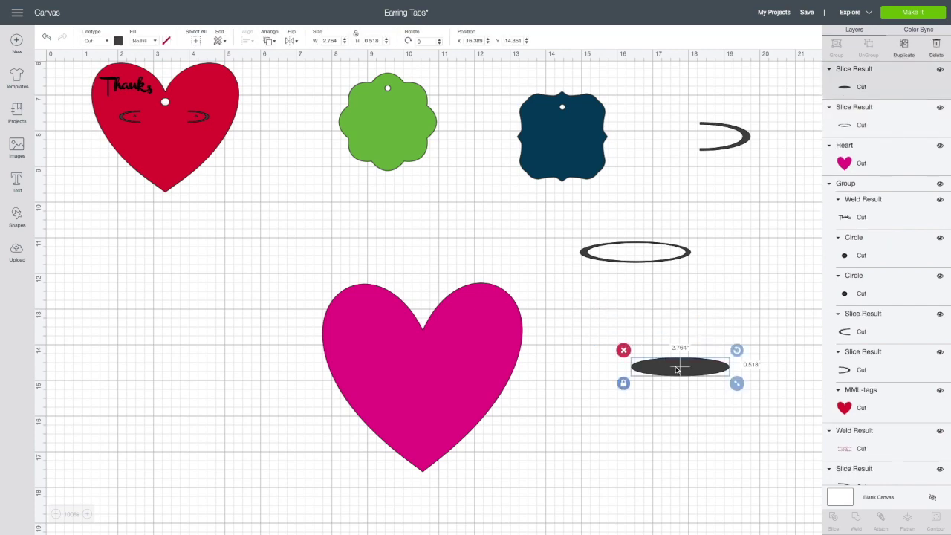
left_click(626, 353)
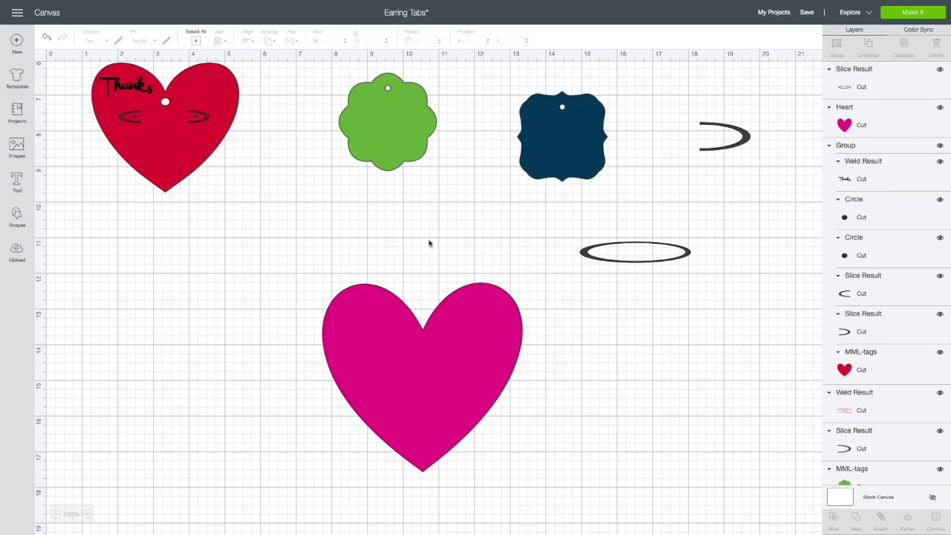
Step: Add a square, stretch it into a wide rectangle and lay it over the ring's right part
left_click(17, 215)
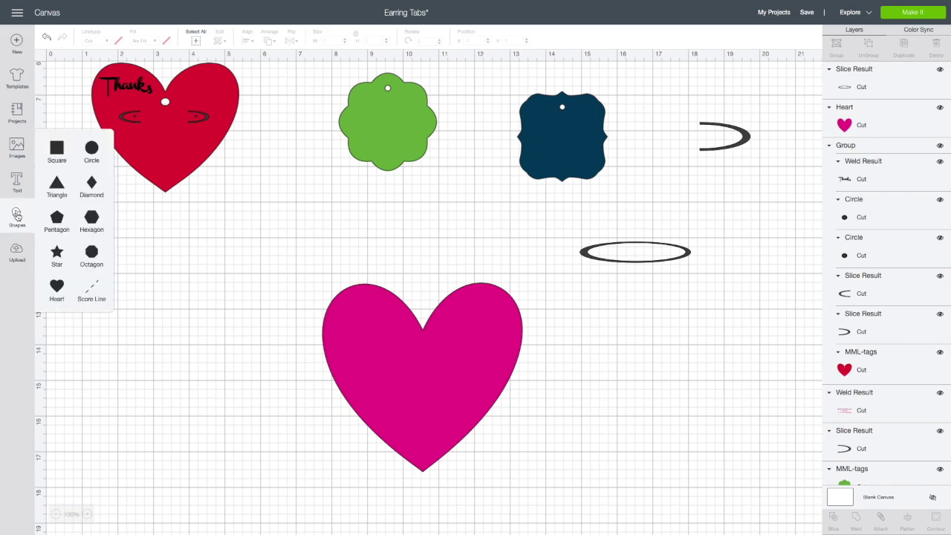
left_click(52, 154)
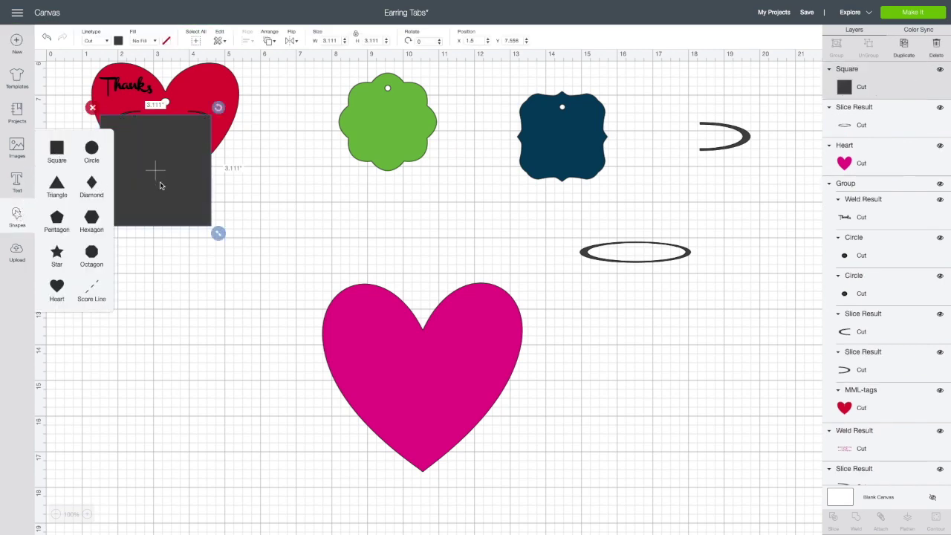
left_click_drag(159, 185, 533, 258)
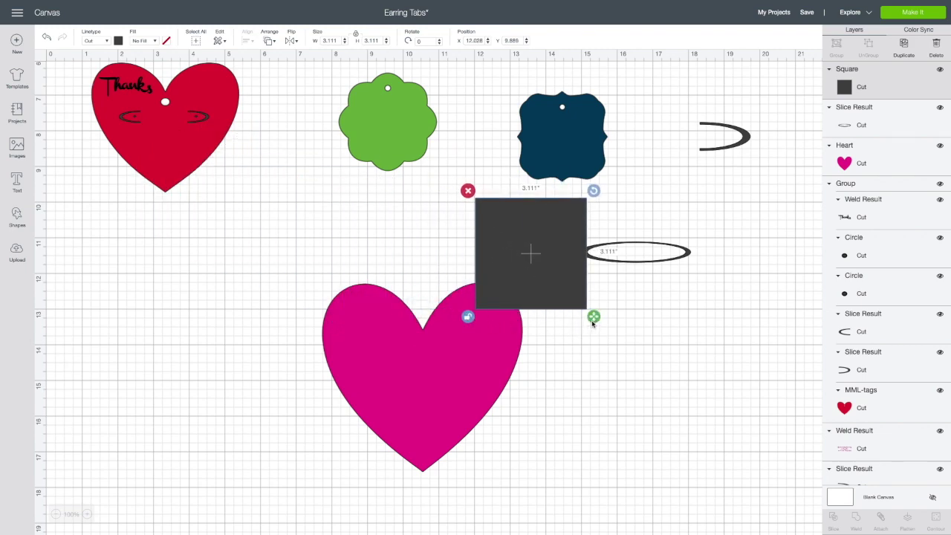
left_click_drag(594, 318, 589, 262)
left_click_drag(535, 229, 723, 313)
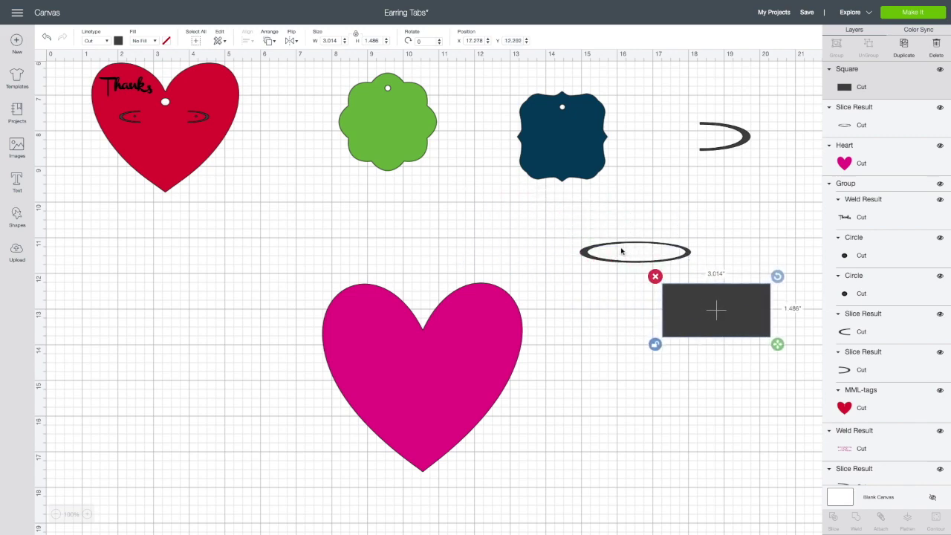
left_click_drag(620, 247, 637, 216)
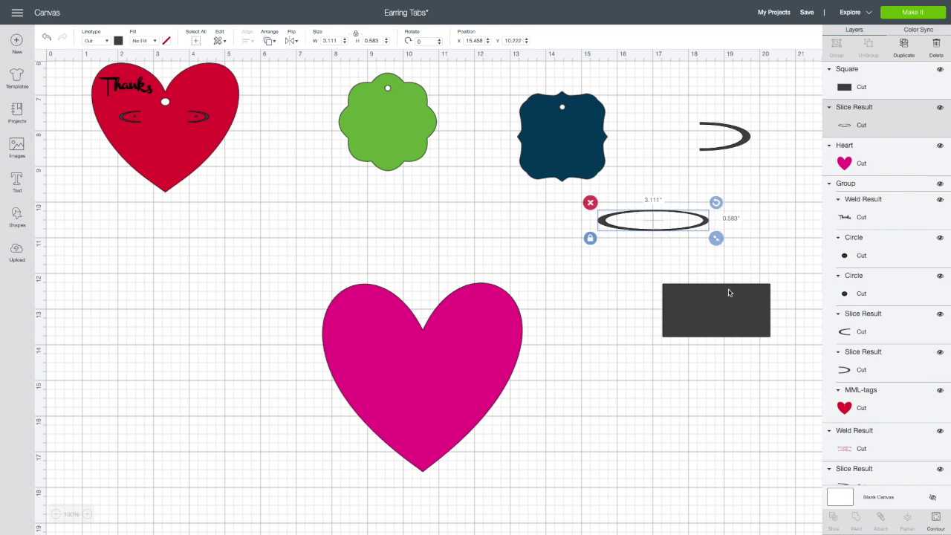
left_click_drag(730, 309, 720, 227)
Step: Slice the oval ring with the rectangle and set the right half beside the left
left_click(575, 233)
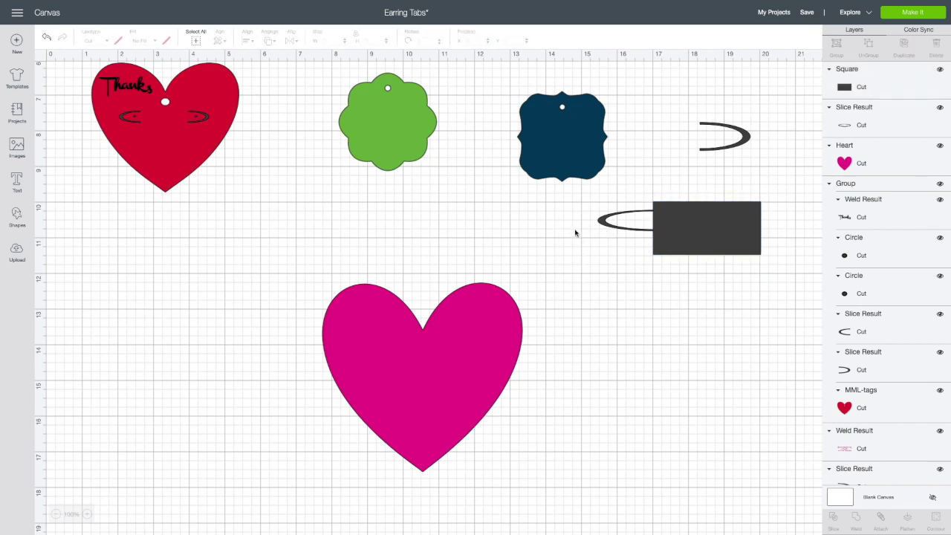
left_click_drag(571, 202, 794, 285)
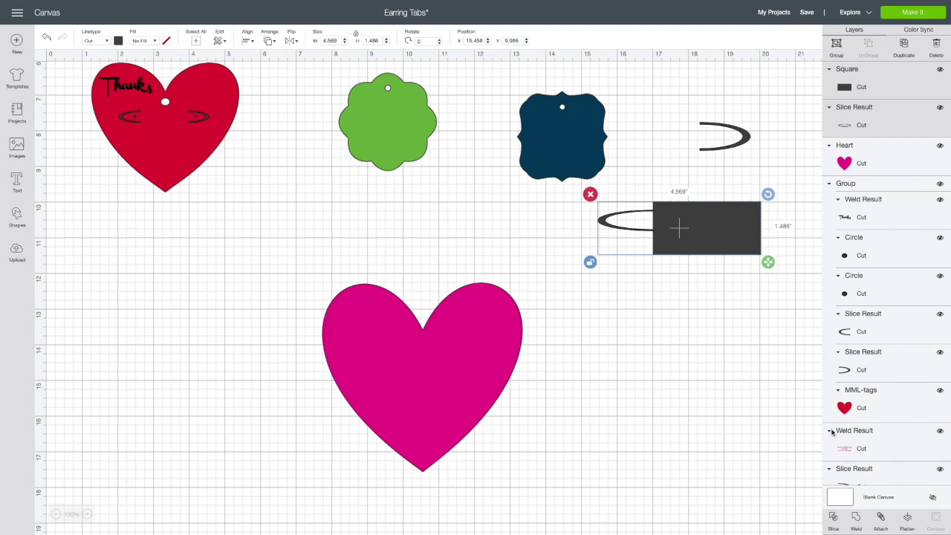
left_click(833, 521)
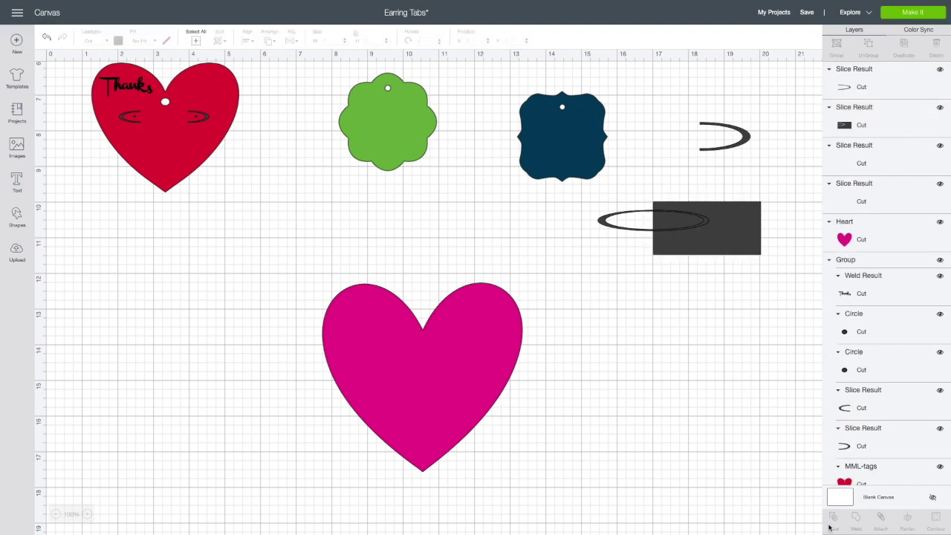
left_click_drag(726, 254, 748, 425)
left_click_drag(695, 236, 754, 346)
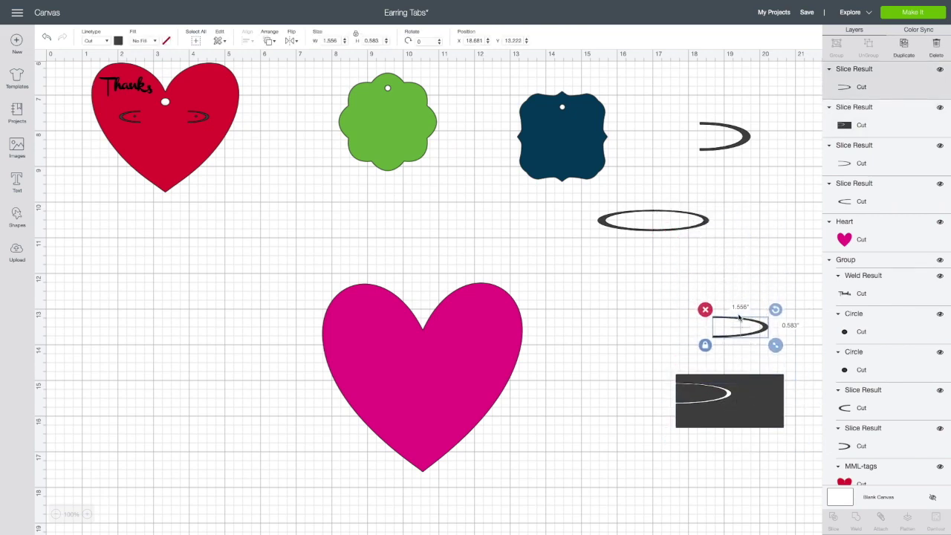
left_click_drag(696, 223, 748, 218)
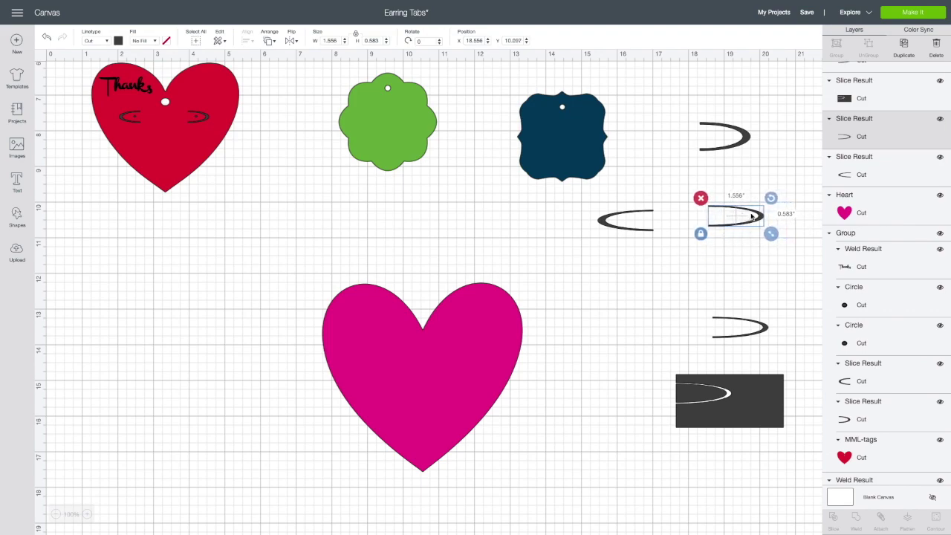
left_click_drag(748, 218, 727, 225)
Step: Delete the leftover slice pieces and rectangle, then select the two curved halves
left_click(747, 324)
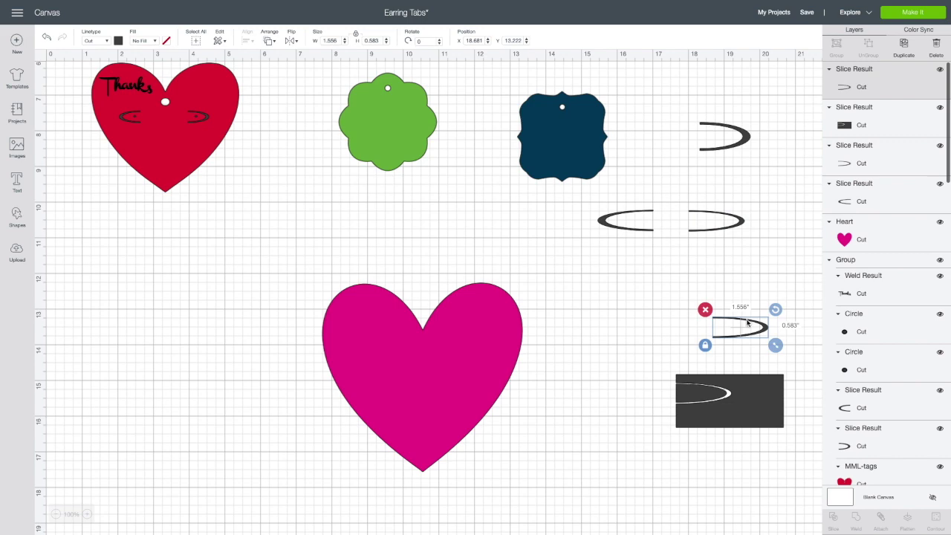
left_click(705, 311)
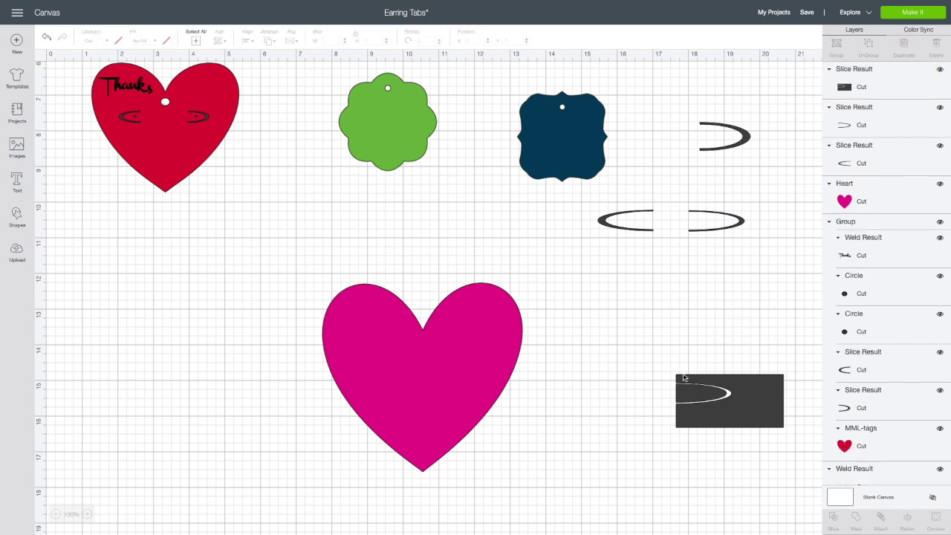
left_click(684, 378)
left_click(669, 368)
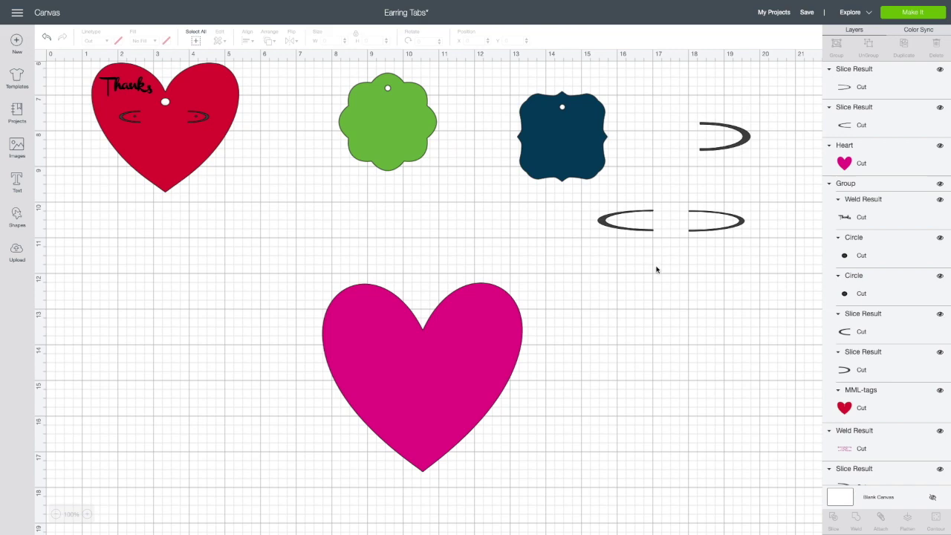
left_click_drag(605, 204, 778, 255)
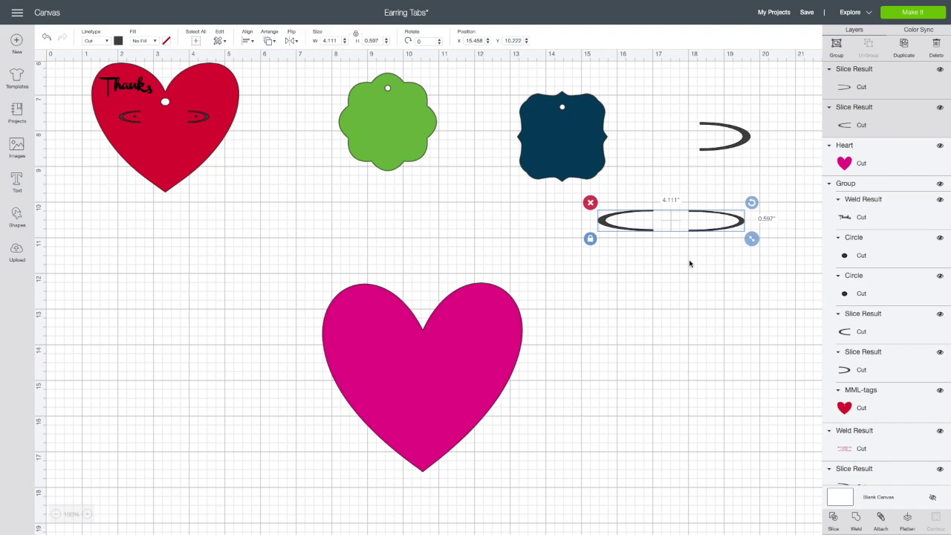
Step: With proportions unlocked, resize the two oval halves to W 0.583 and H 0.325 in
left_click(357, 37)
left_click_drag(339, 40, 324, 42)
left_click_drag(338, 40, 318, 42)
type("0.583")
left_click(380, 40)
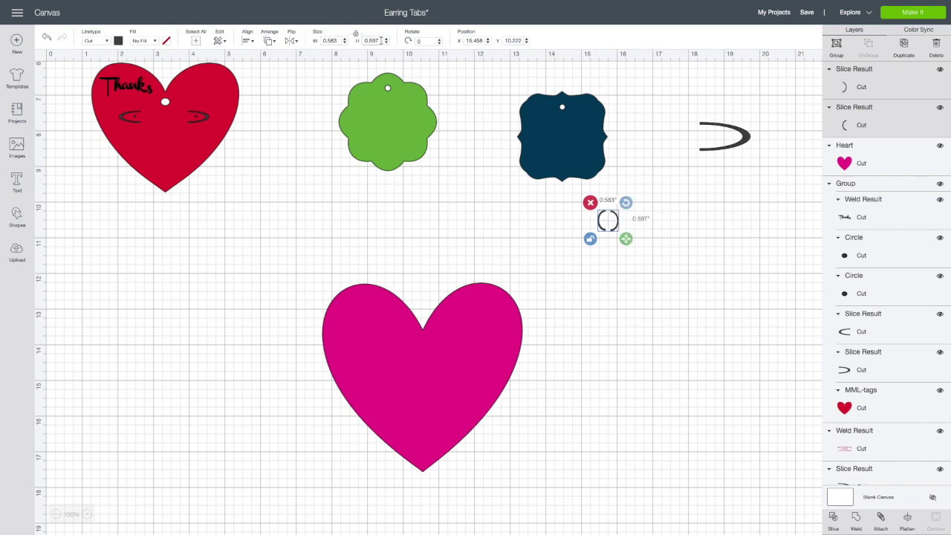
left_click_drag(380, 41, 364, 41)
type("0")
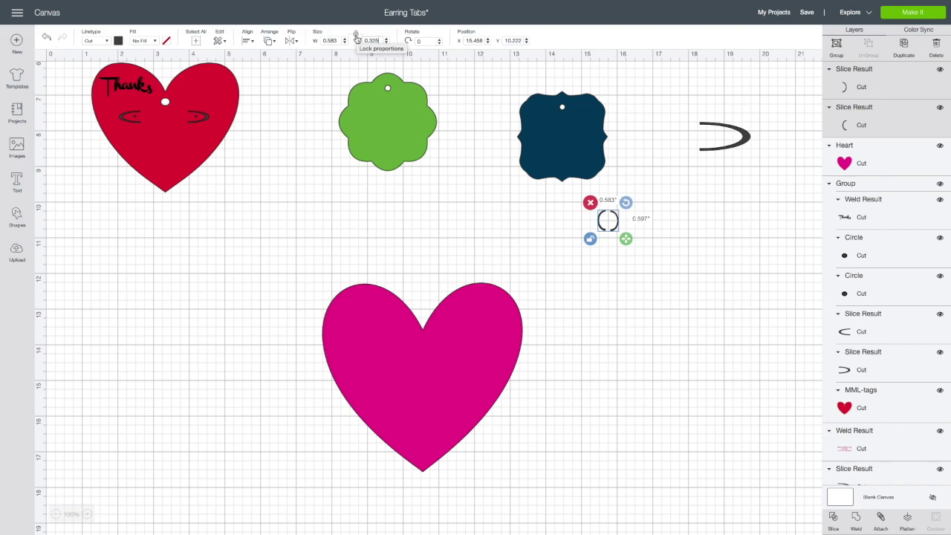
left_click(356, 37)
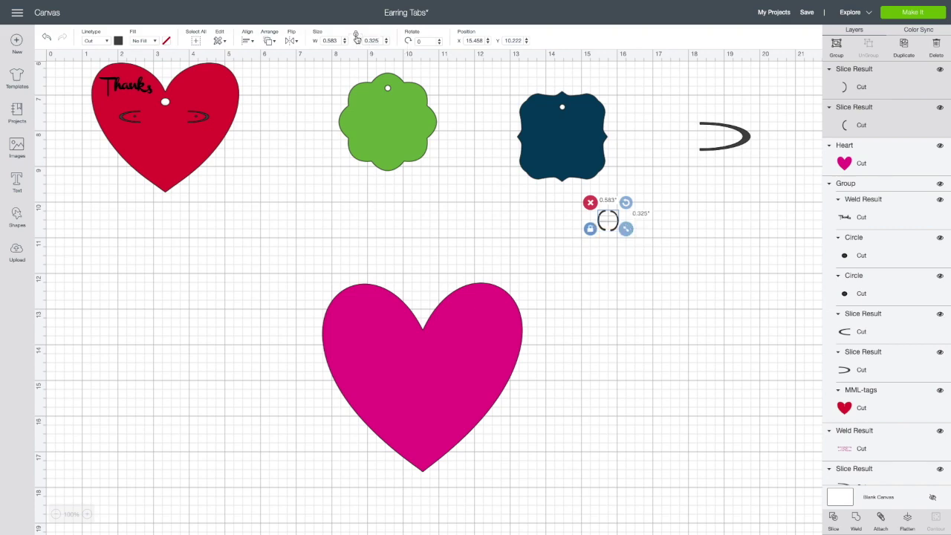
left_click(608, 216)
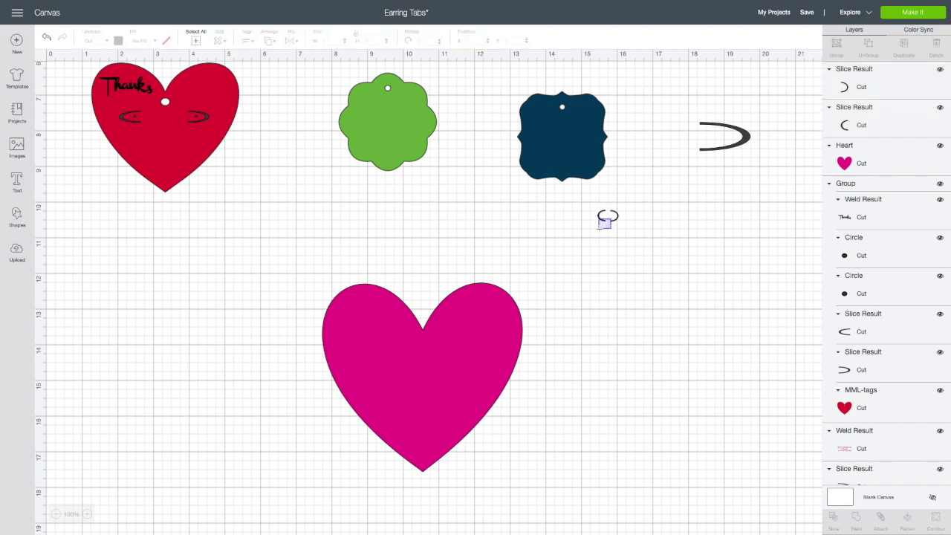
left_click(607, 216)
left_click(640, 224)
left_click_drag(590, 211, 651, 230)
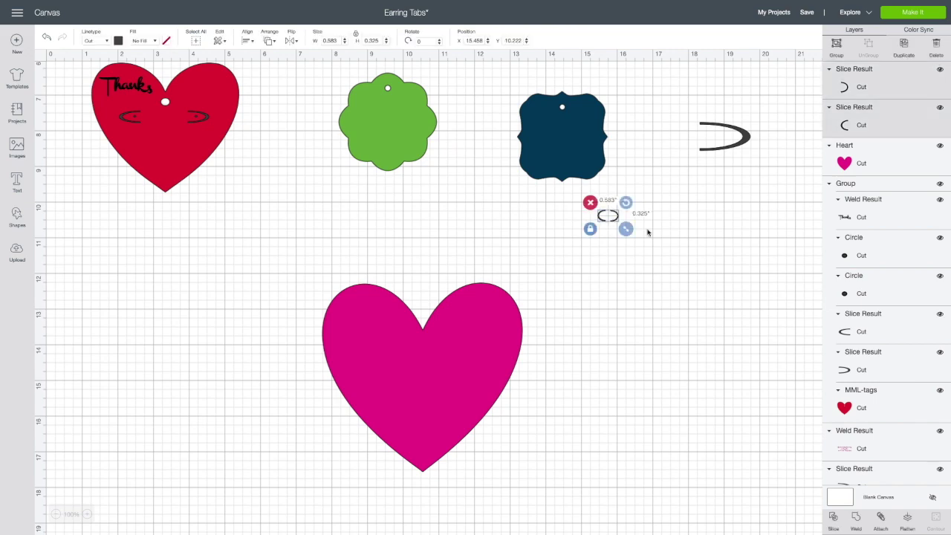
left_click(610, 220)
left_click_drag(591, 206, 431, 360)
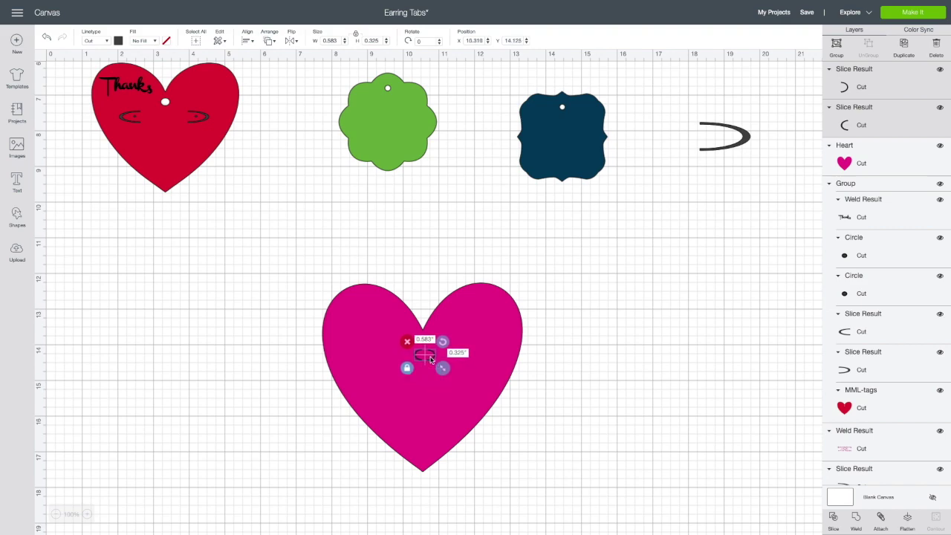
left_click(252, 42)
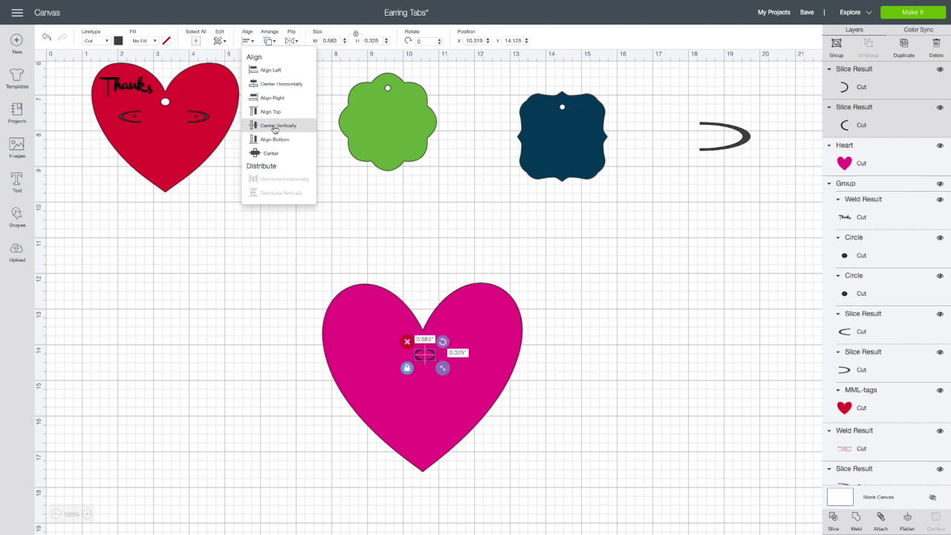
left_click(280, 88)
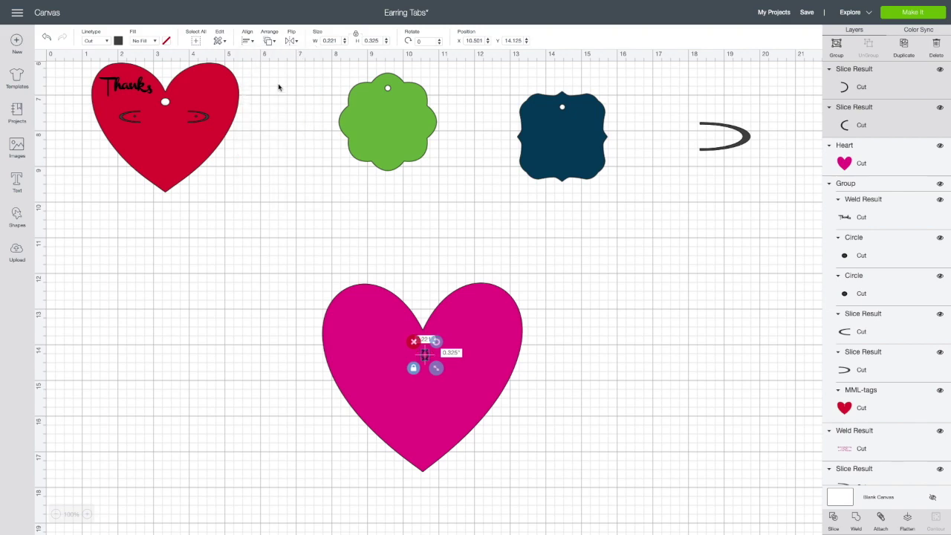
left_click(251, 44)
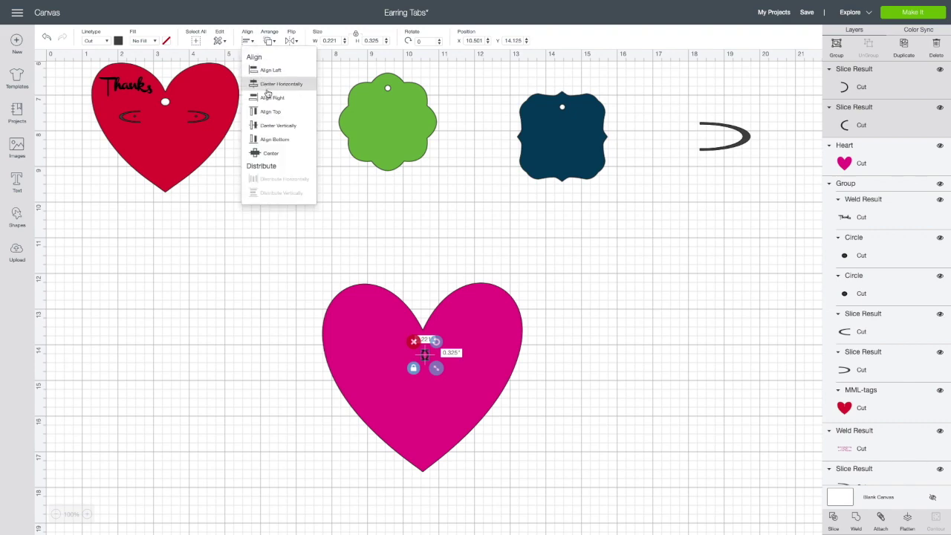
left_click(274, 128)
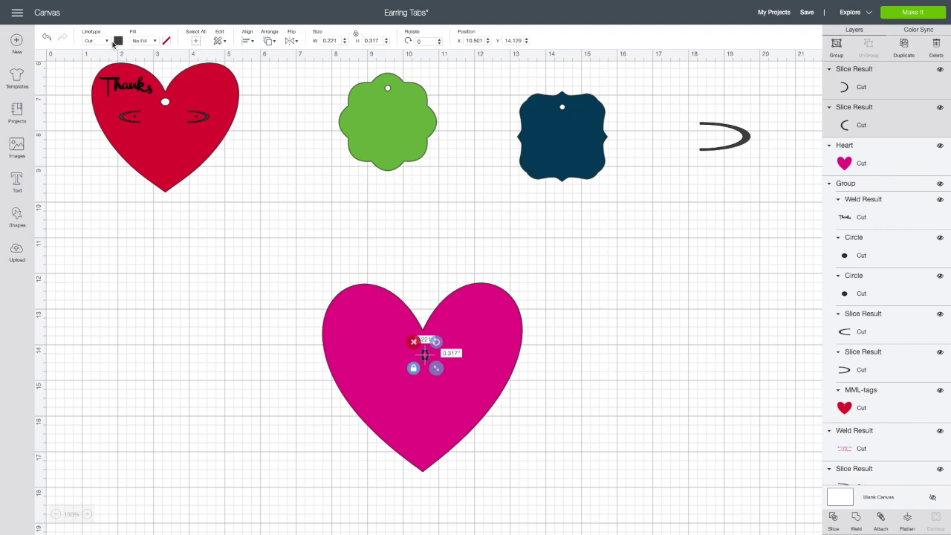
left_click(47, 39)
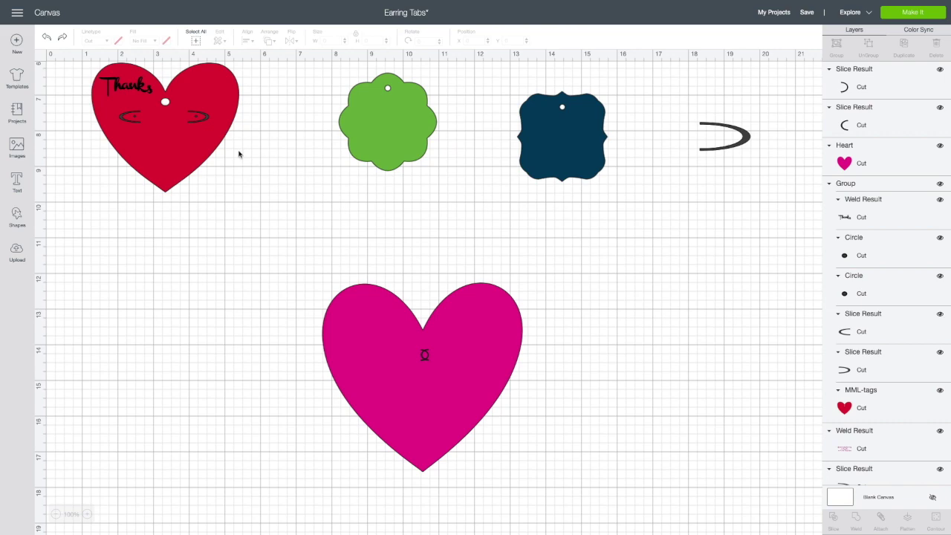
left_click(46, 39)
left_click_drag(320, 275, 547, 473)
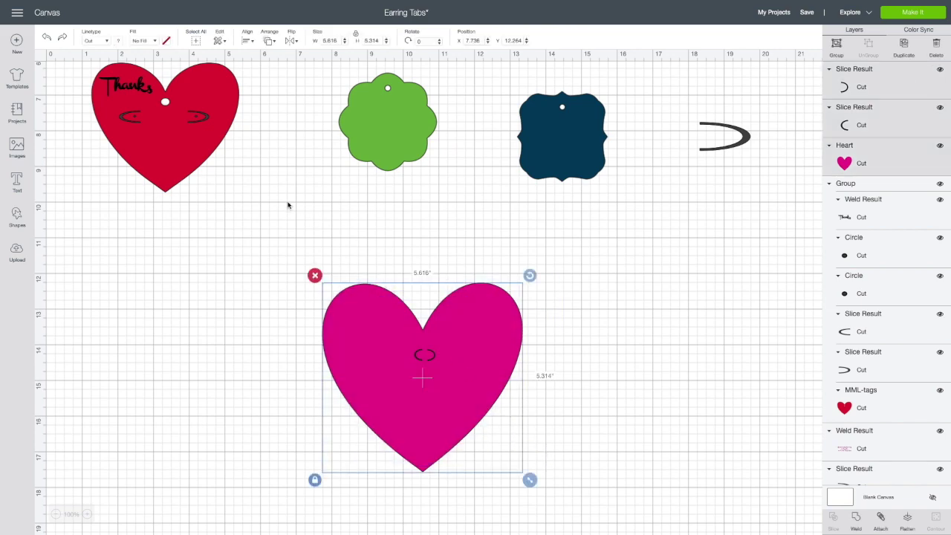
left_click(196, 42)
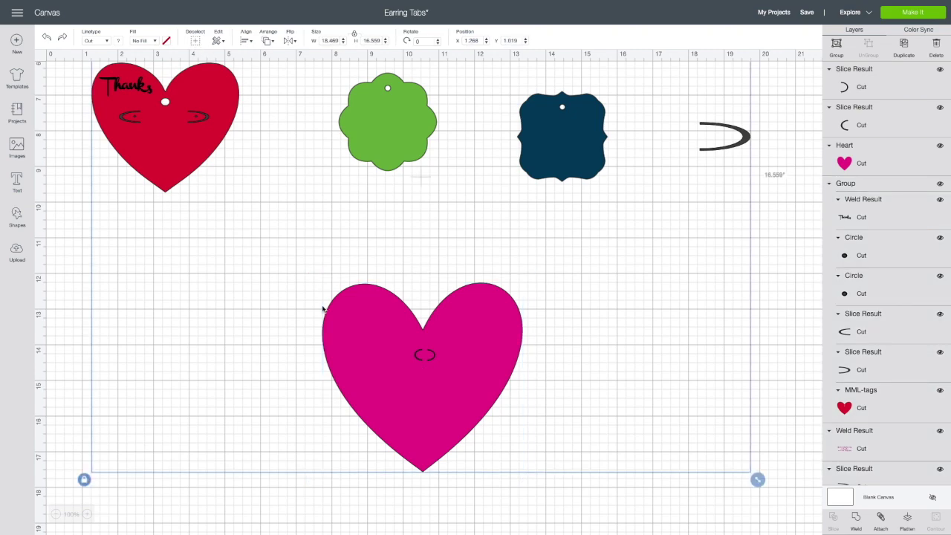
left_click_drag(312, 268, 550, 483)
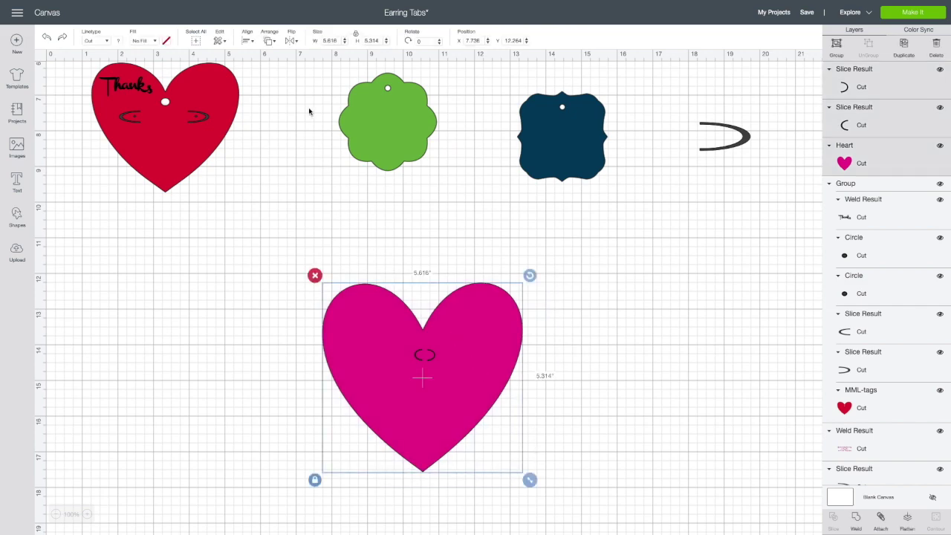
left_click(252, 43)
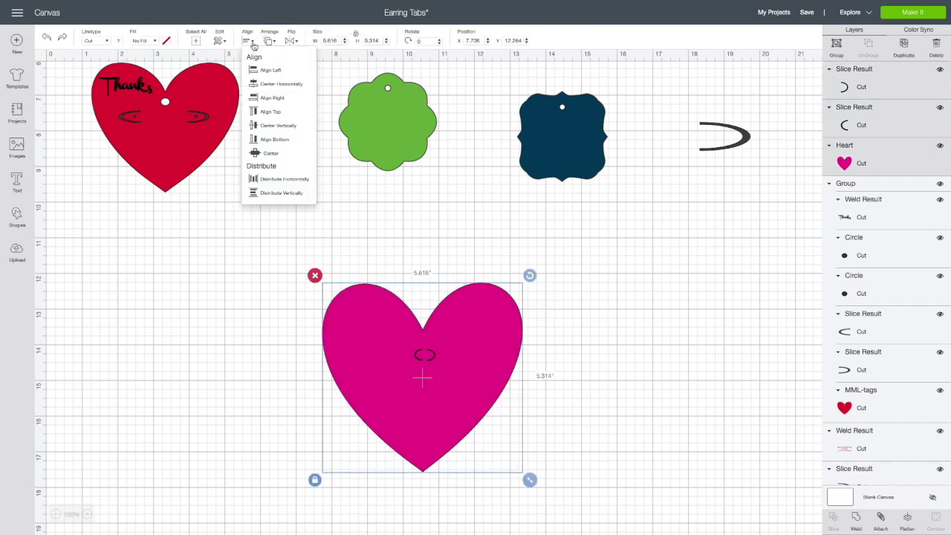
left_click(273, 87)
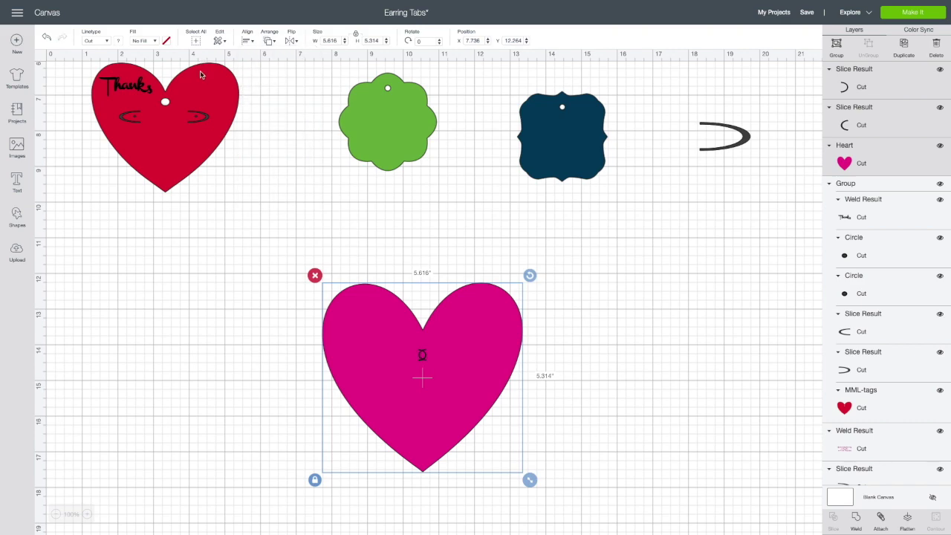
left_click(47, 38)
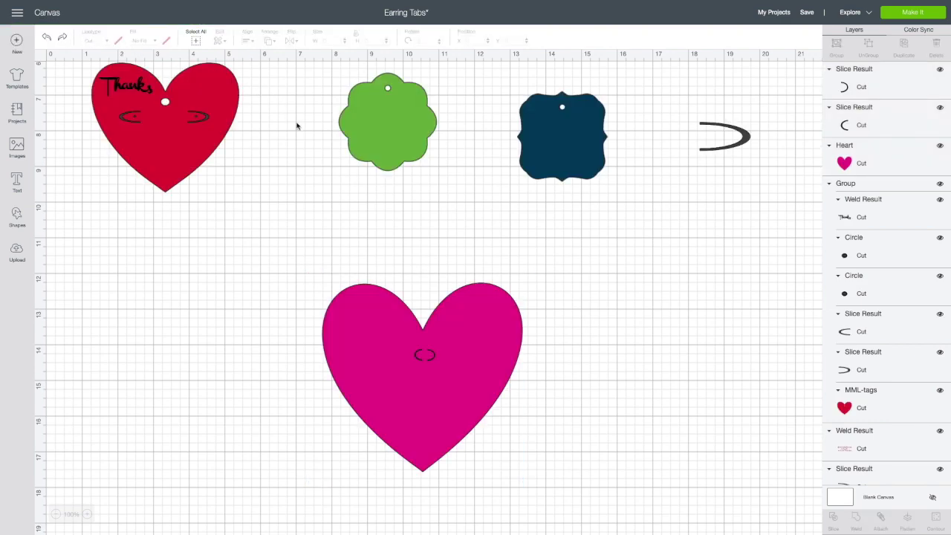
Step: Move the pink heart and hook pair apart and back, placing the hooks at the heart's edge
left_click(424, 357)
left_click(428, 357)
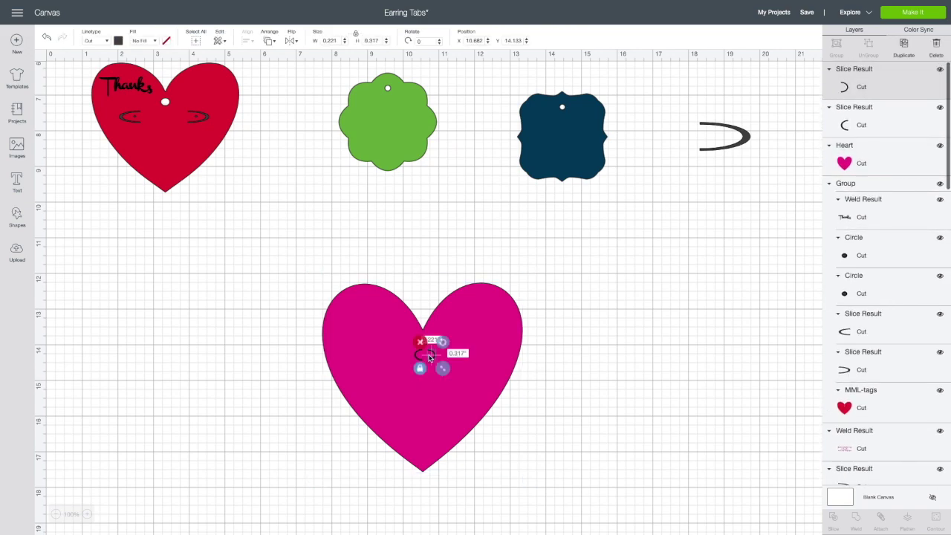
left_click(428, 356)
left_click(428, 356)
left_click(428, 355)
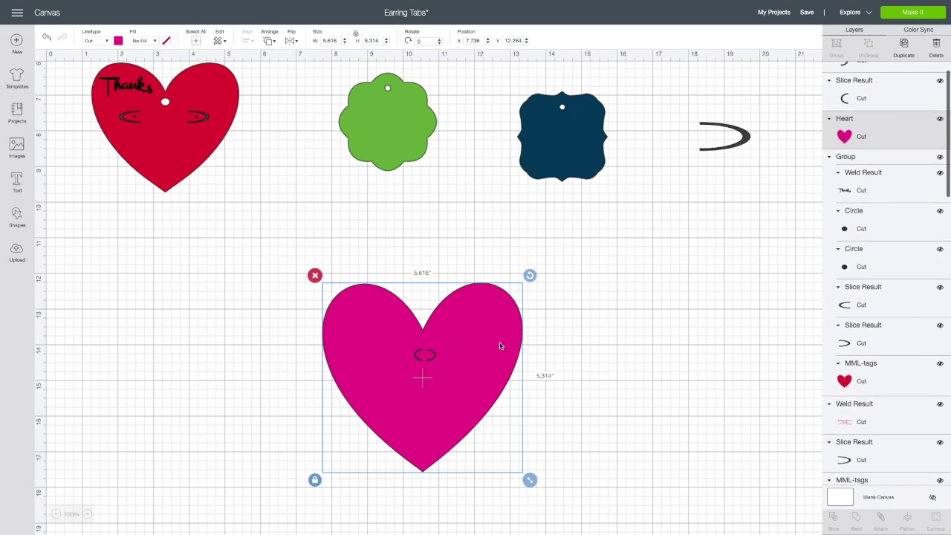
left_click_drag(499, 335, 669, 332)
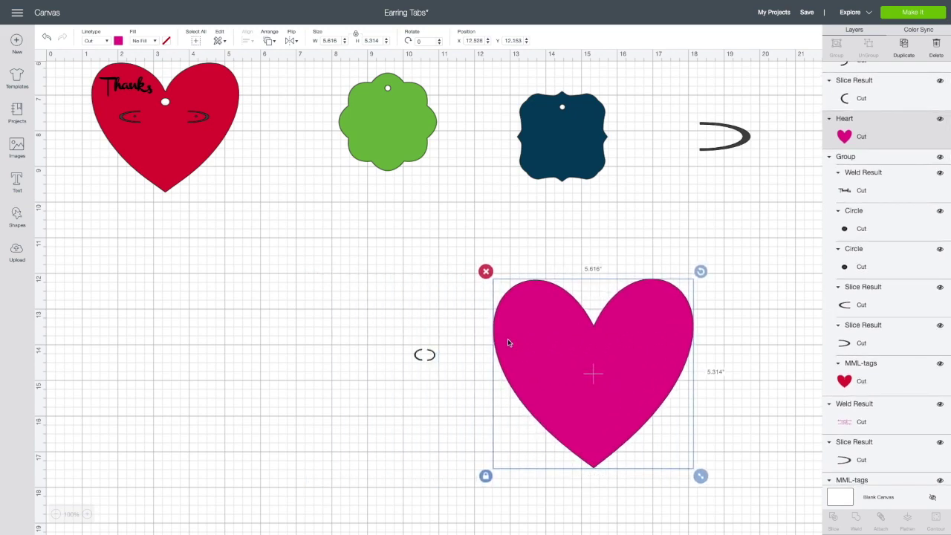
left_click_drag(399, 343, 607, 356)
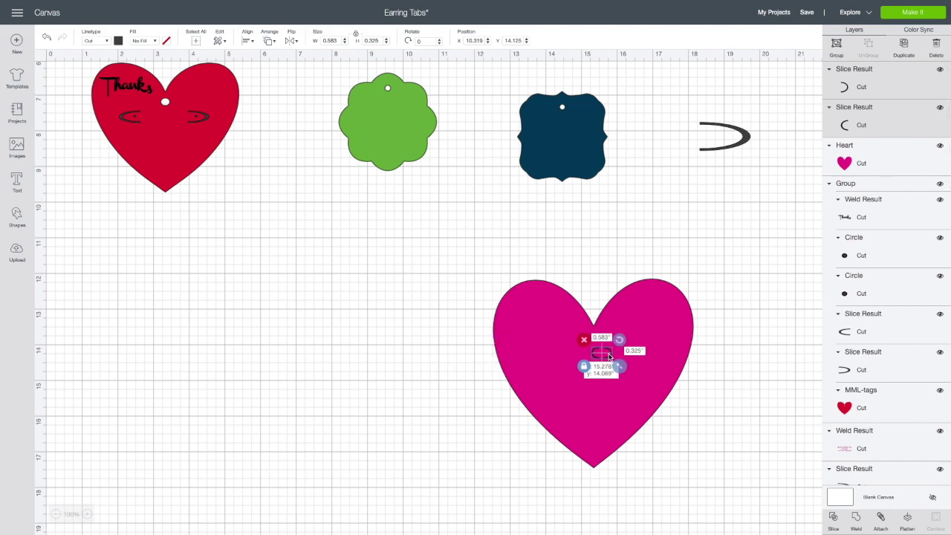
left_click_drag(554, 332, 376, 334)
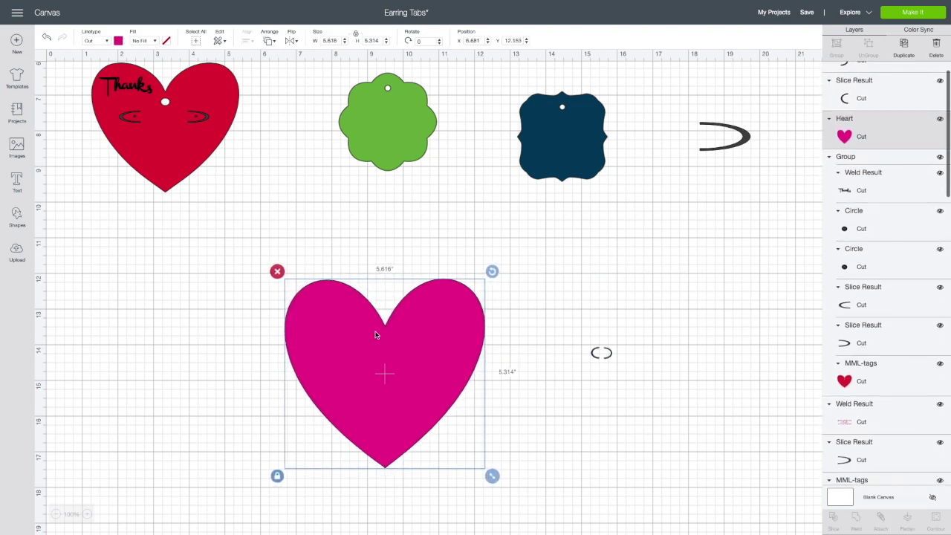
left_click(599, 355)
left_click_drag(590, 347, 364, 372)
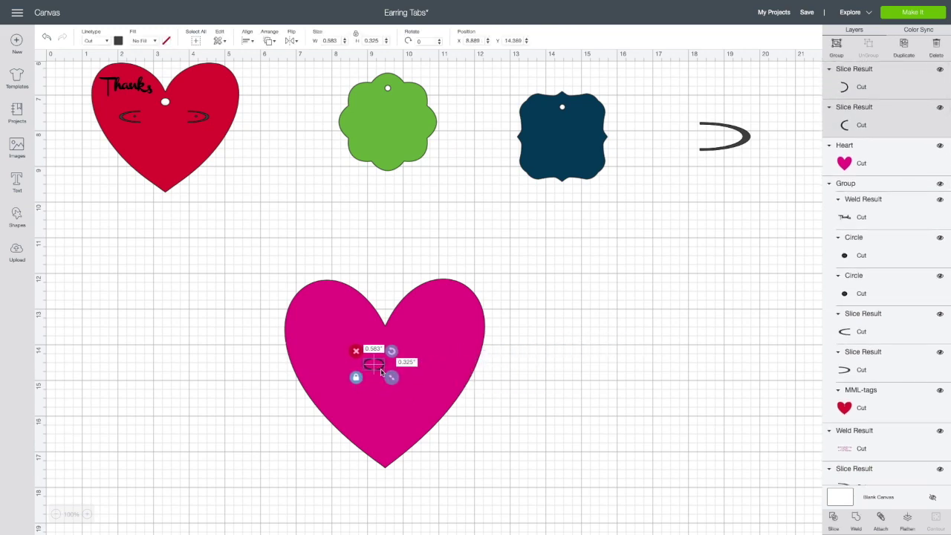
Step: Stretch the hook pair wider, undo the stretch, and nudge the heart slightly
left_click(356, 377)
left_click_drag(399, 380, 432, 378)
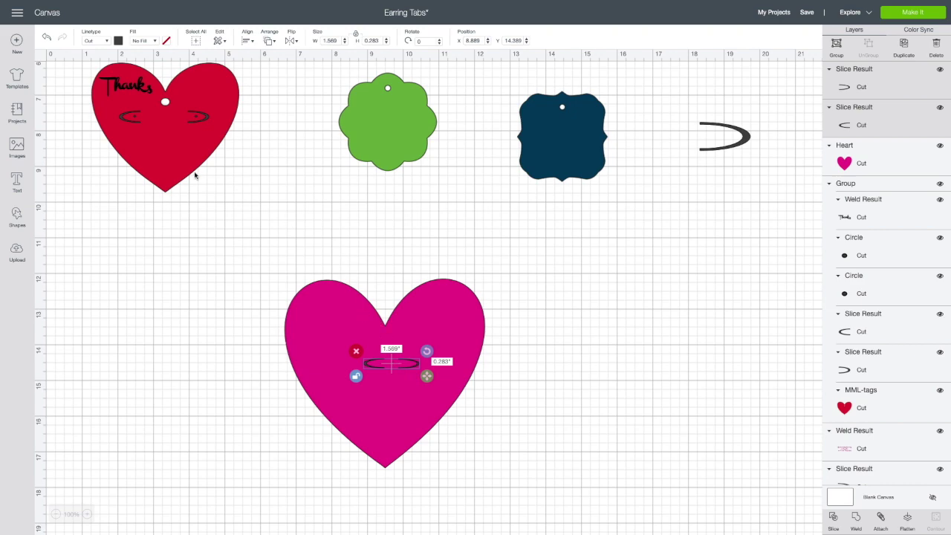
left_click(46, 36)
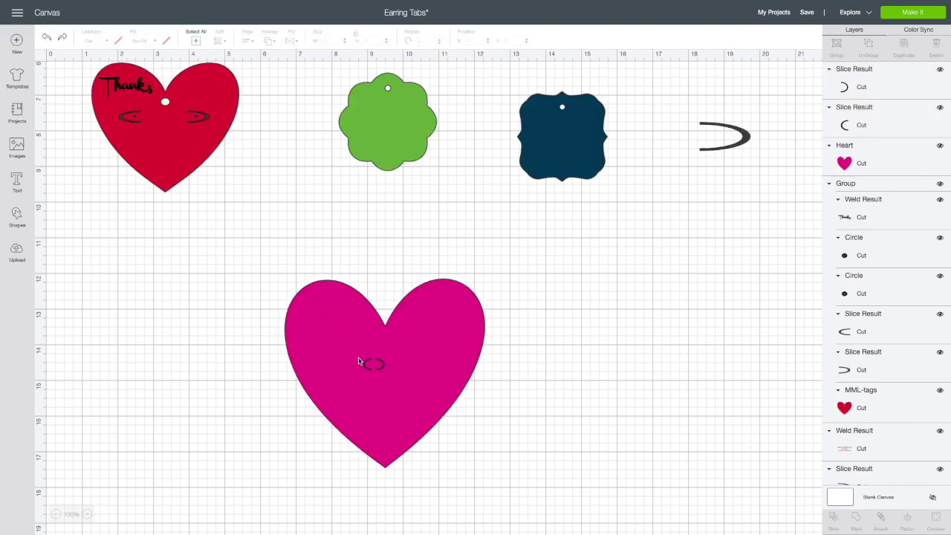
mouse_move(358, 361)
left_mouse_down()
mouse_move(396, 365)
mouse_move(365, 365)
mouse_move(374, 365)
left_mouse_up()
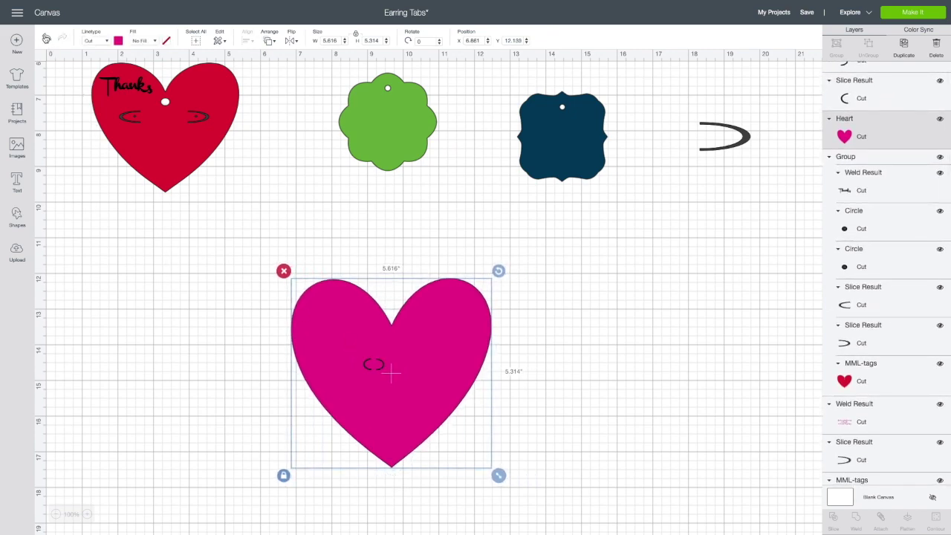
Step: Move the two arc pieces onto the pink heart
left_click_drag(405, 329, 548, 319)
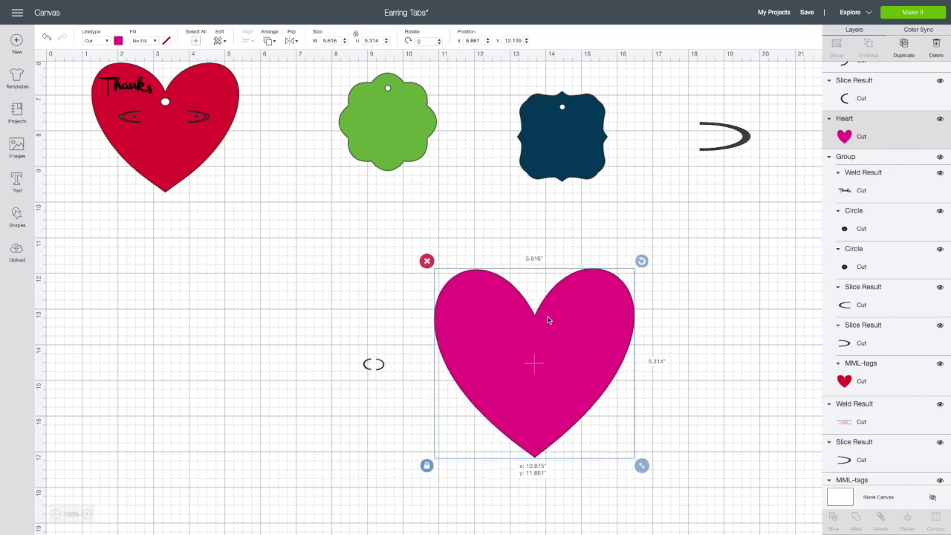
left_click(372, 364)
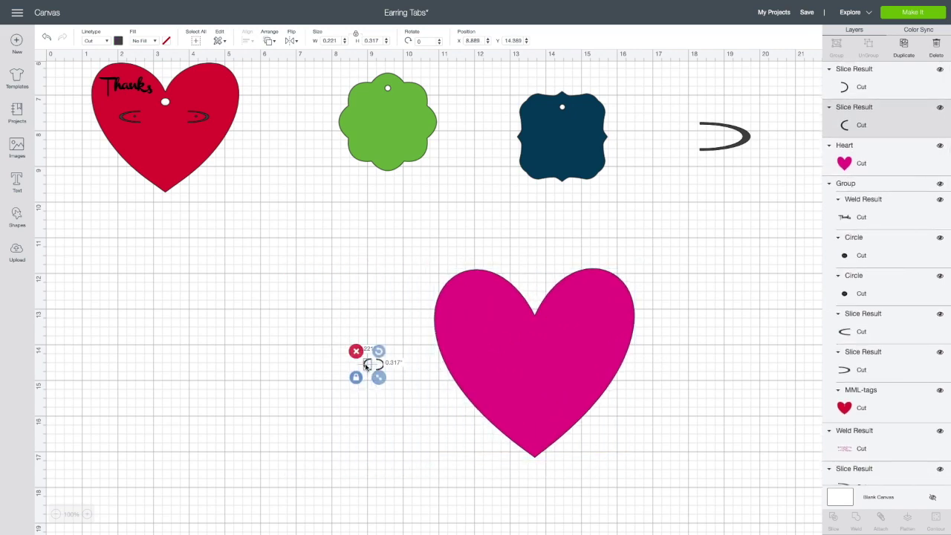
left_click_drag(366, 366, 495, 344)
left_click_drag(379, 364, 575, 339)
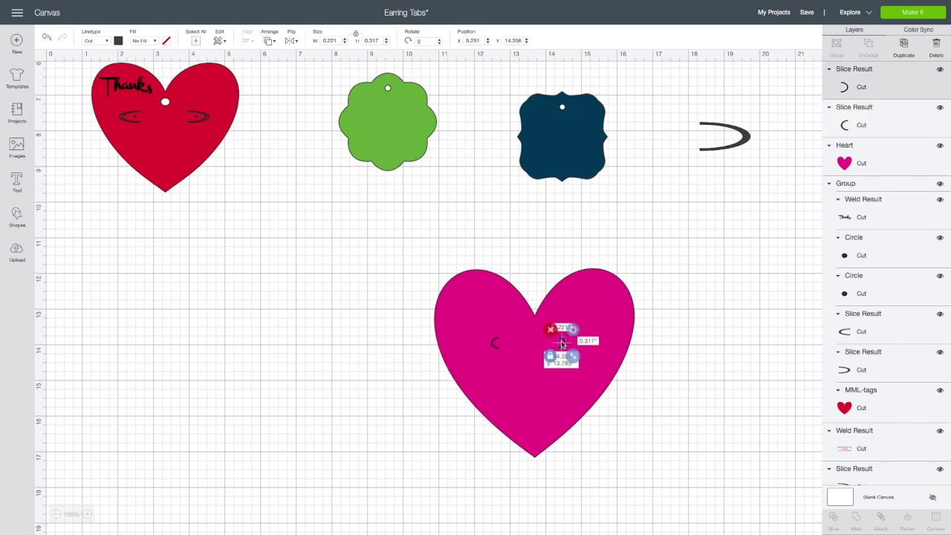
left_click_drag(531, 315, 373, 302)
left_click_drag(502, 346, 337, 335)
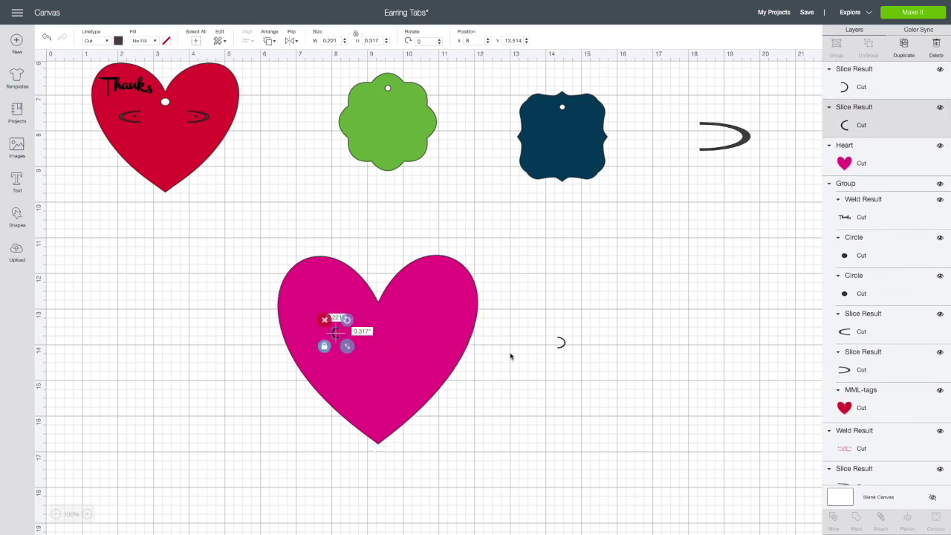
left_click_drag(563, 344, 405, 332)
Step: Shrink the heart to 3.921 × 3.711 in and raise both arcs inside it
left_click(371, 369)
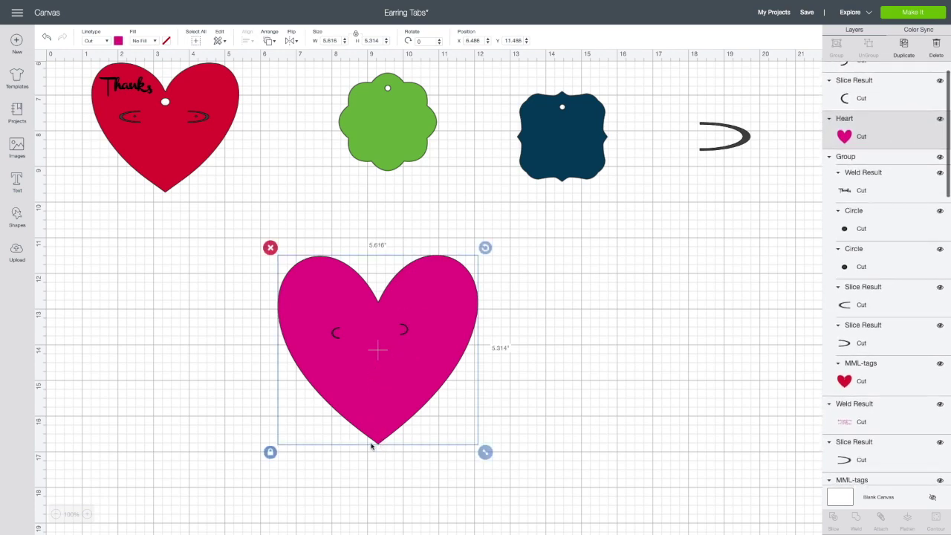
left_click_drag(482, 454, 423, 342)
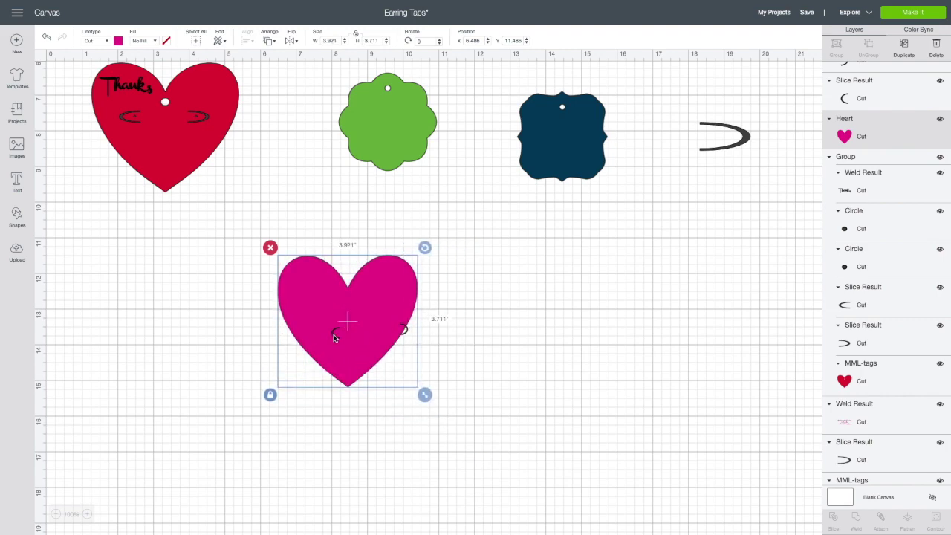
left_click_drag(333, 338, 315, 310)
left_click(403, 329)
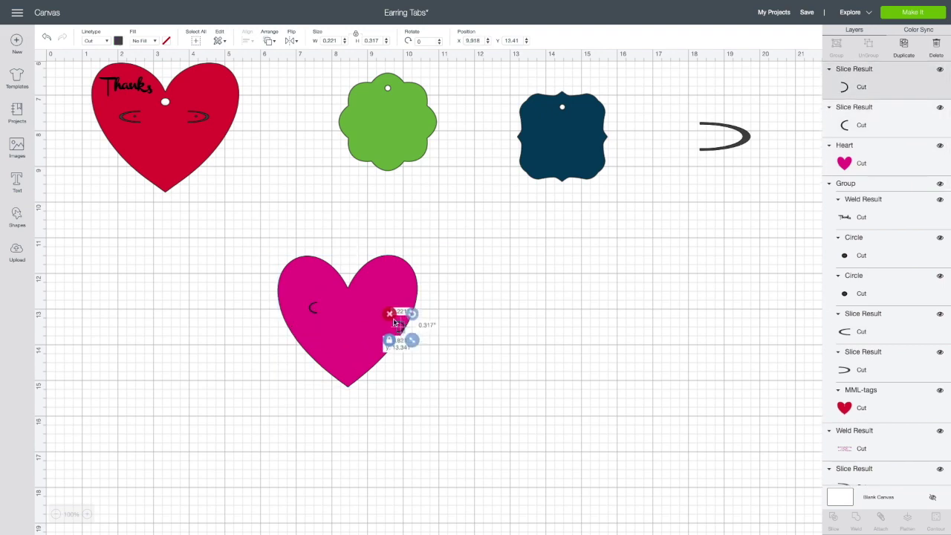
left_click_drag(395, 323, 380, 309)
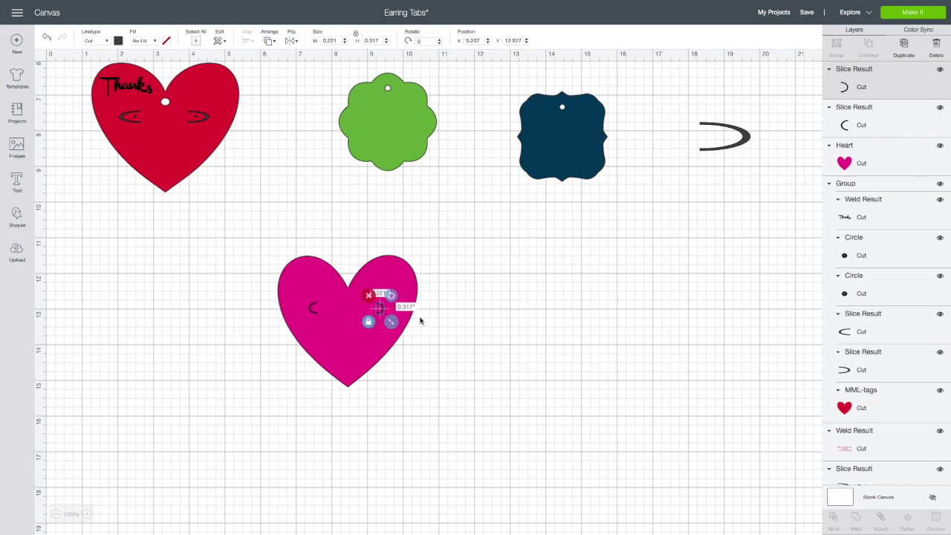
left_click(240, 353)
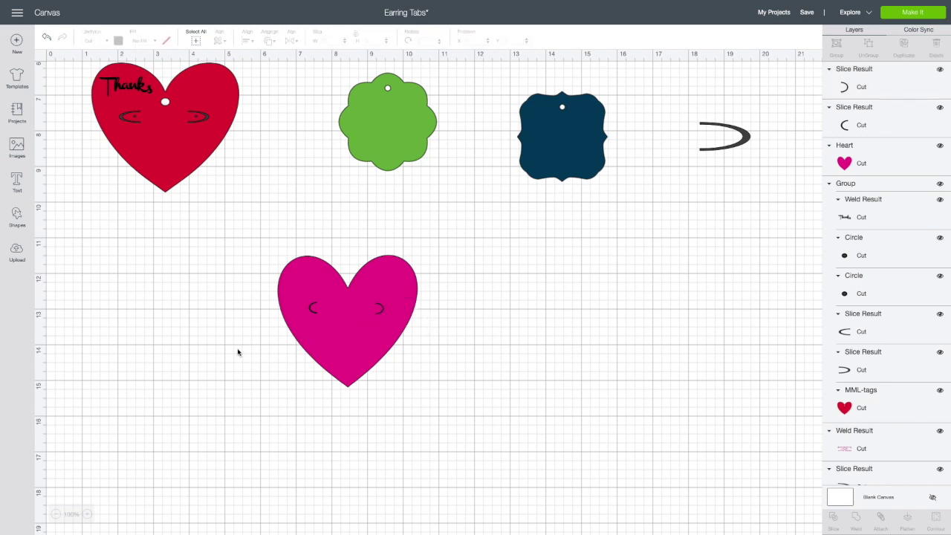
left_click(381, 311)
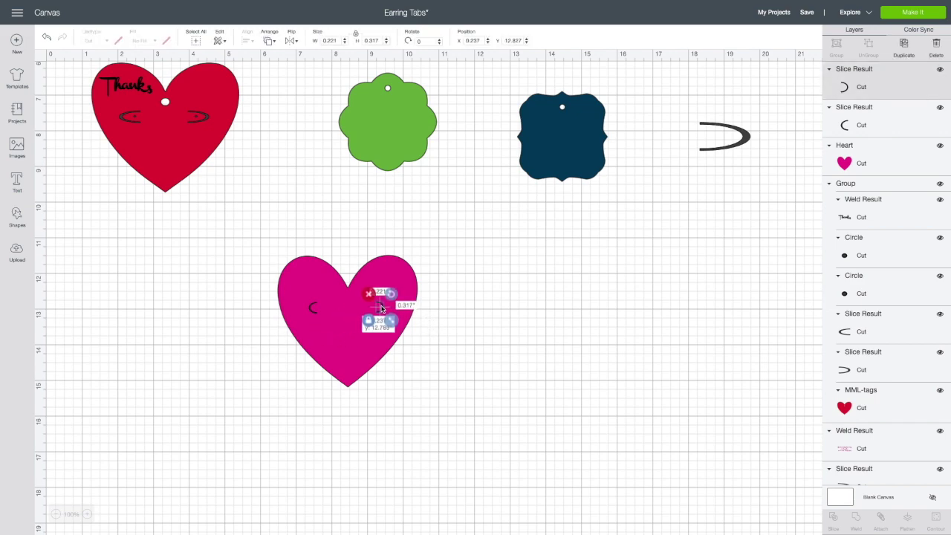
left_click_drag(381, 308, 381, 308)
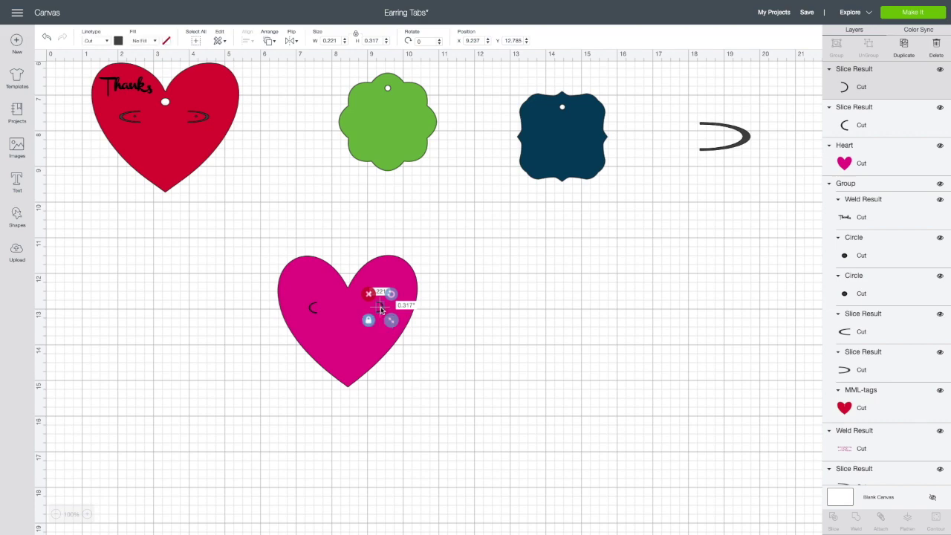
Step: Fine-tune the right arc's position, then set the heart back over both arcs
left_click_drag(410, 276, 563, 297)
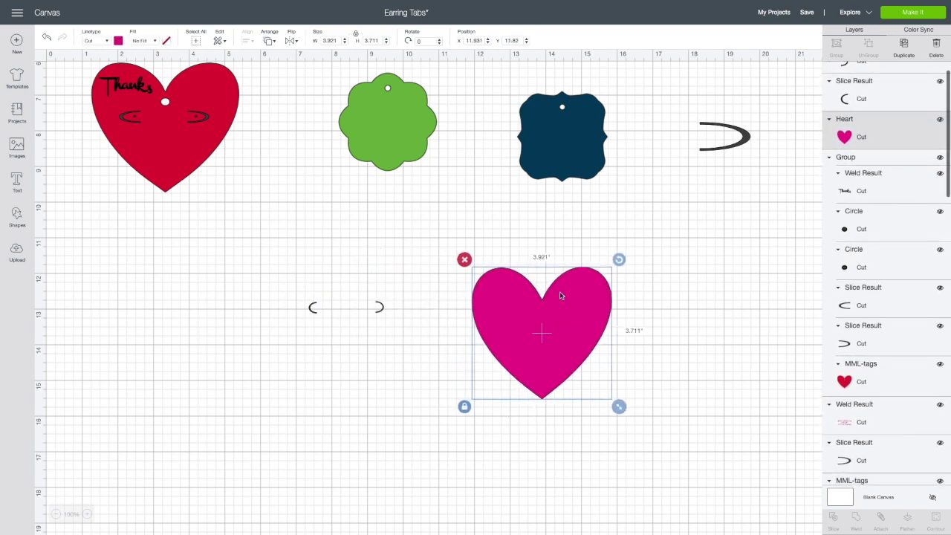
left_click(313, 308)
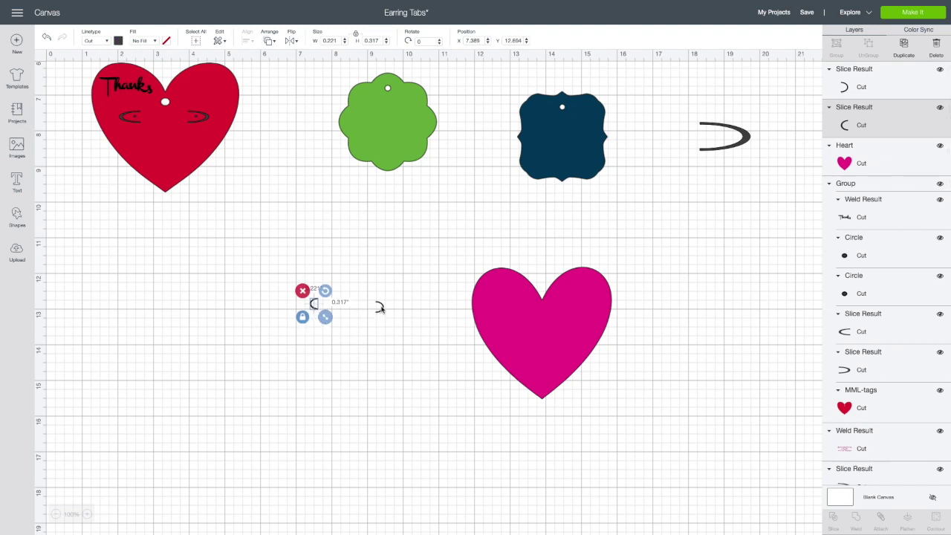
left_click_drag(380, 307, 379, 303)
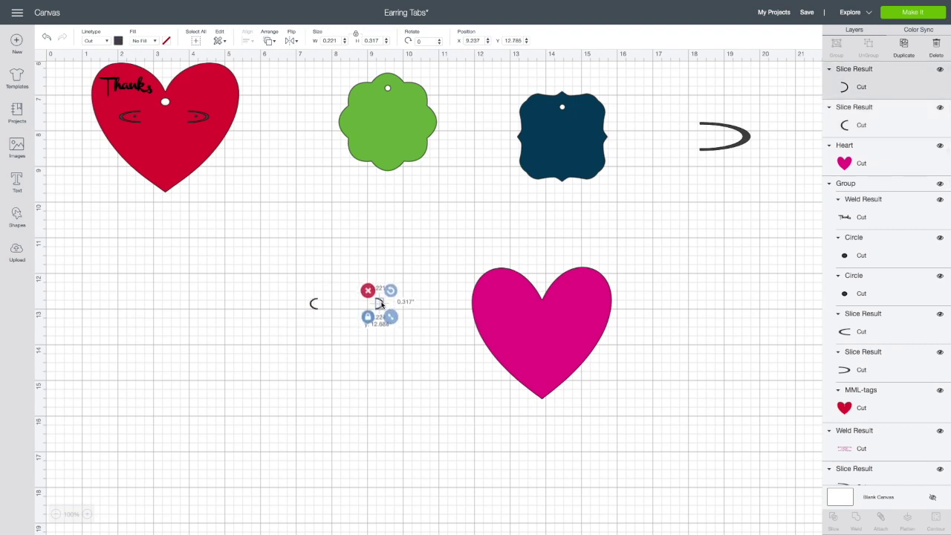
left_click_drag(521, 310, 328, 292)
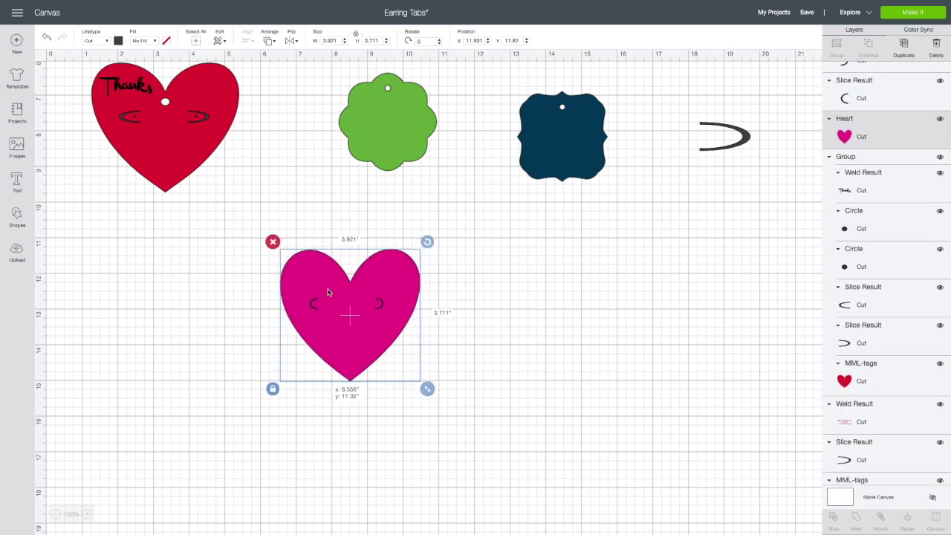
left_click(517, 336)
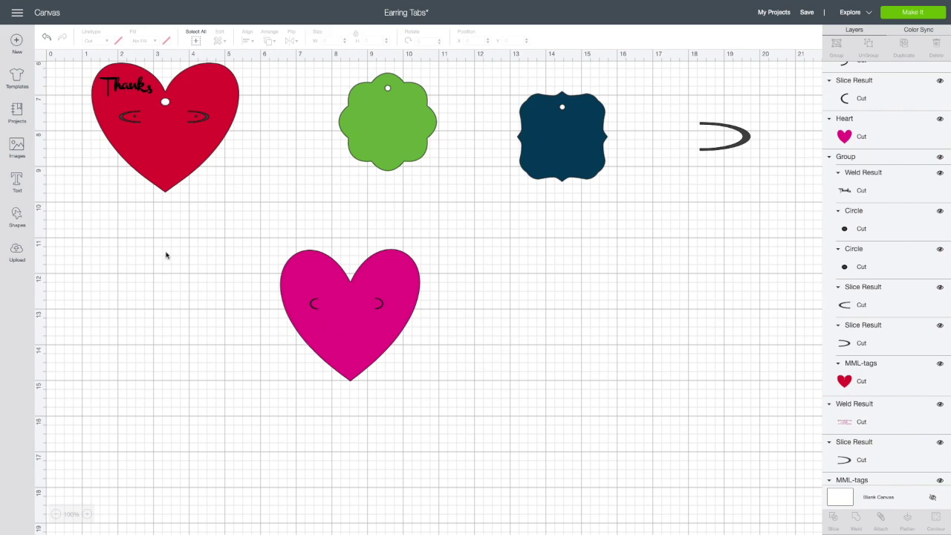
Step: Add a circle at the heart's top centre, shrink it to a 0.208 in hole and make it white
left_click(21, 214)
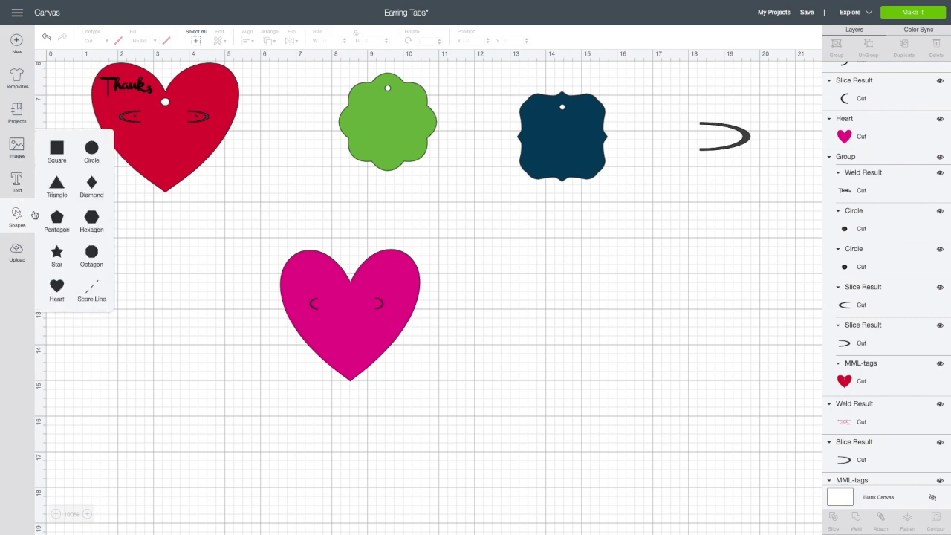
left_click(91, 151)
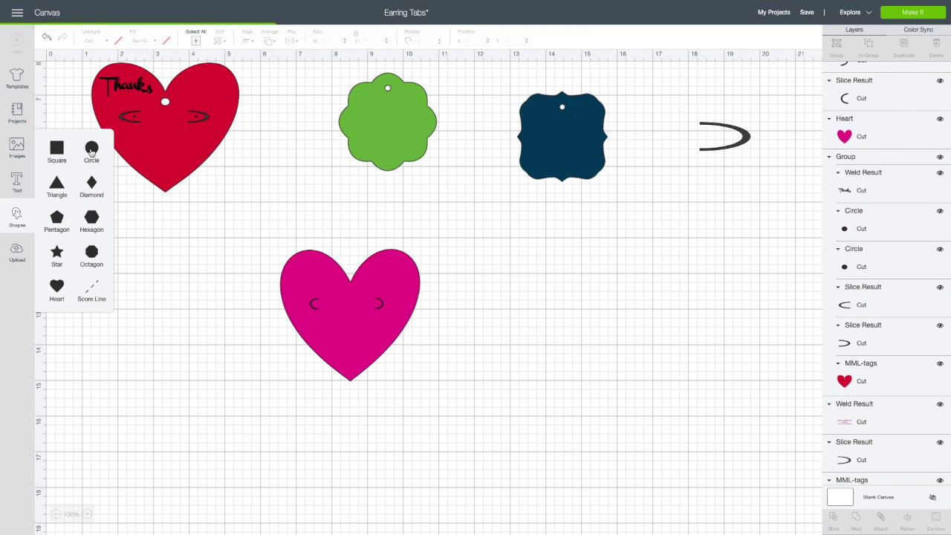
left_click(373, 277)
left_click_drag(374, 276, 371, 273)
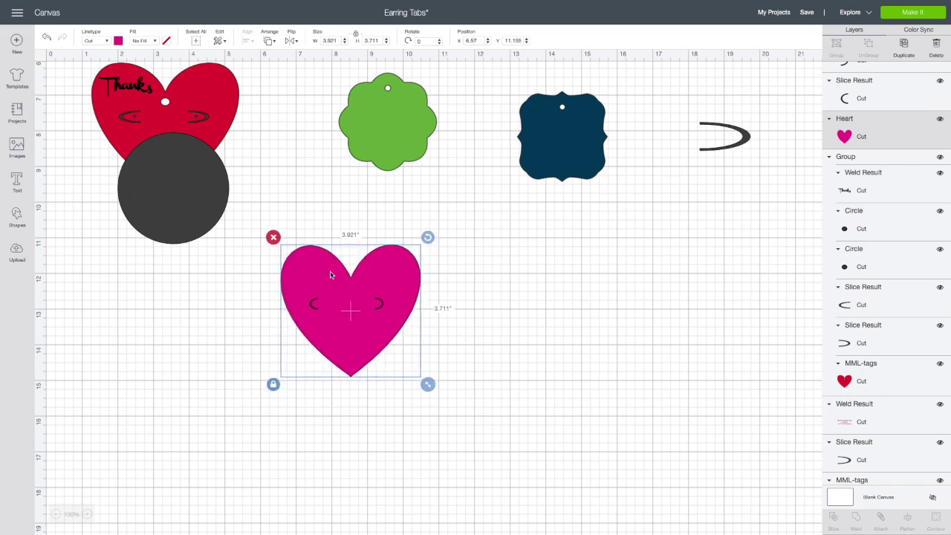
left_click_drag(206, 212, 600, 315)
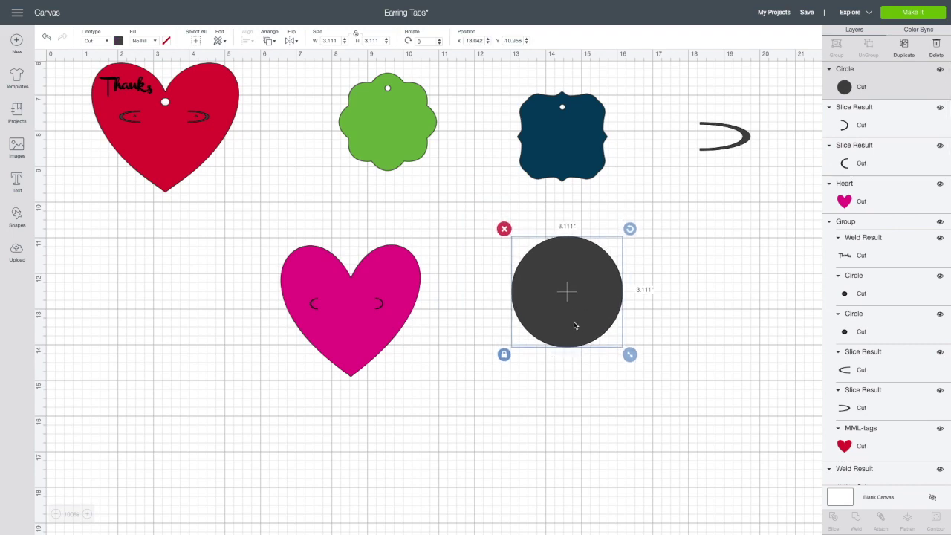
left_click_drag(630, 356, 352, 287)
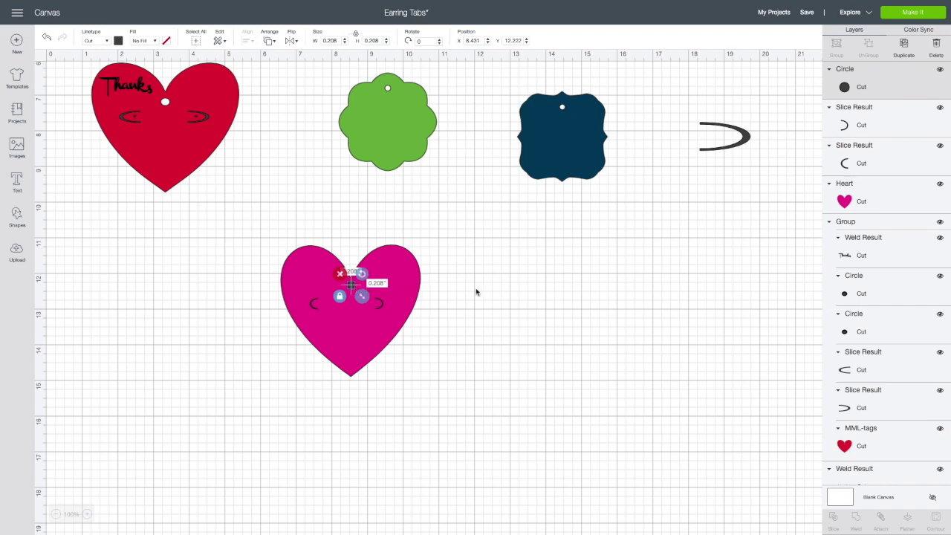
left_click(119, 41)
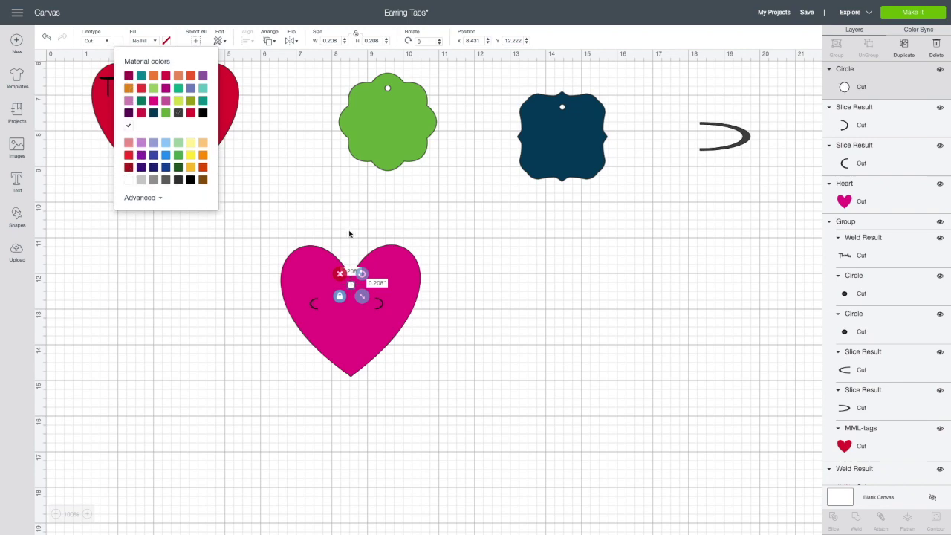
left_click(493, 280)
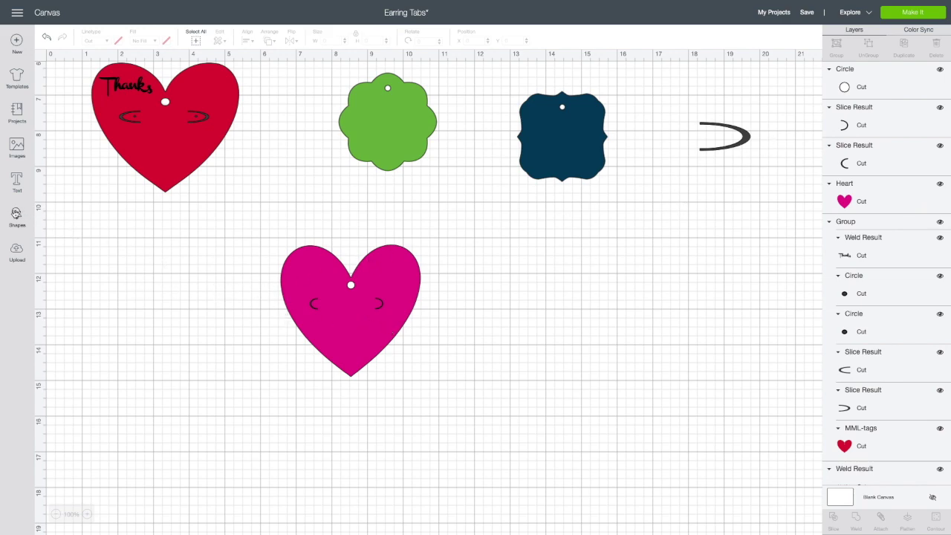
left_click(16, 213)
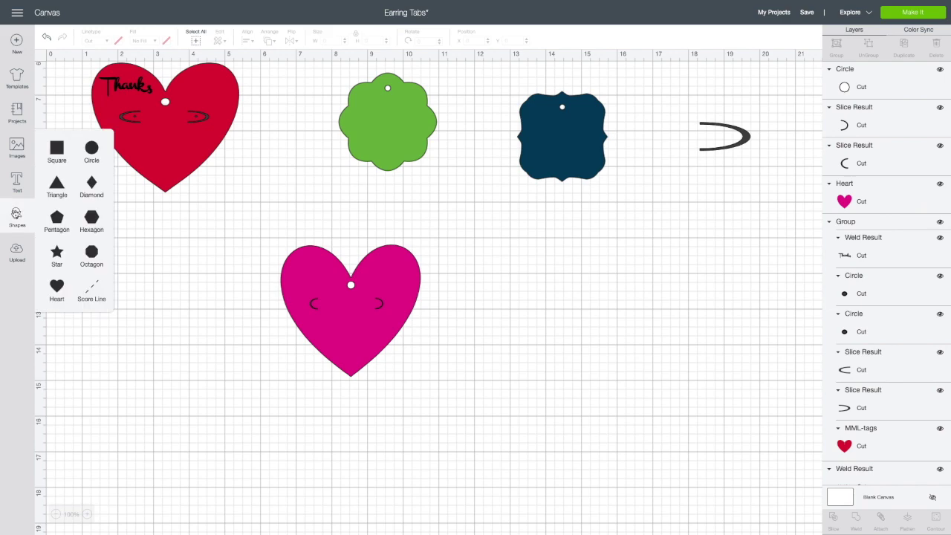
Step: Add another circle right of the heart and size it to W 0.058, H 0.047 in, proportions unlocked
left_click(89, 152)
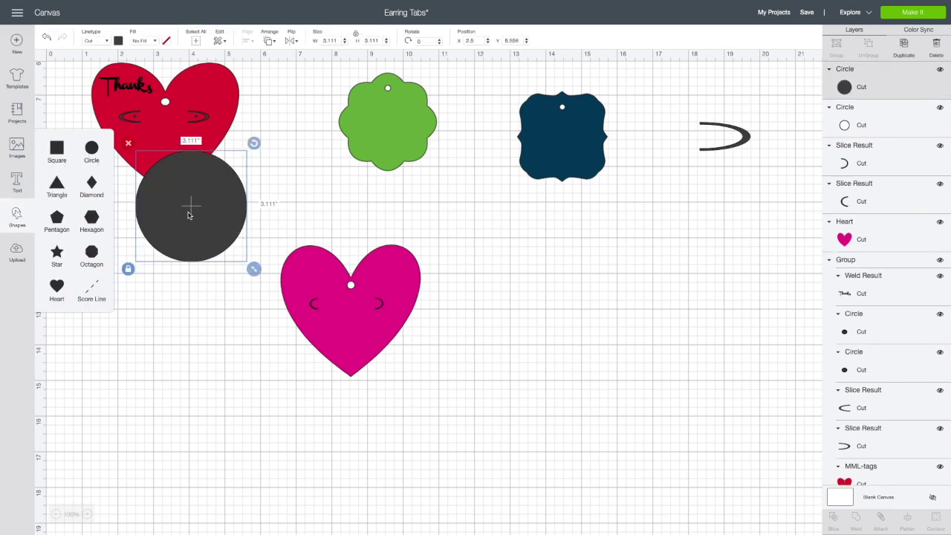
left_click_drag(191, 211, 561, 297)
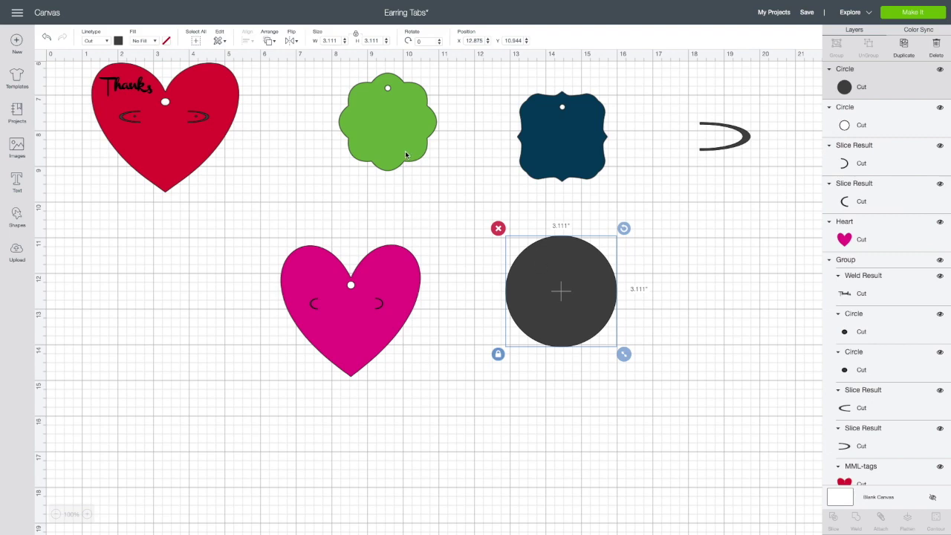
left_click(329, 41)
type("0.058")
left_click(379, 41)
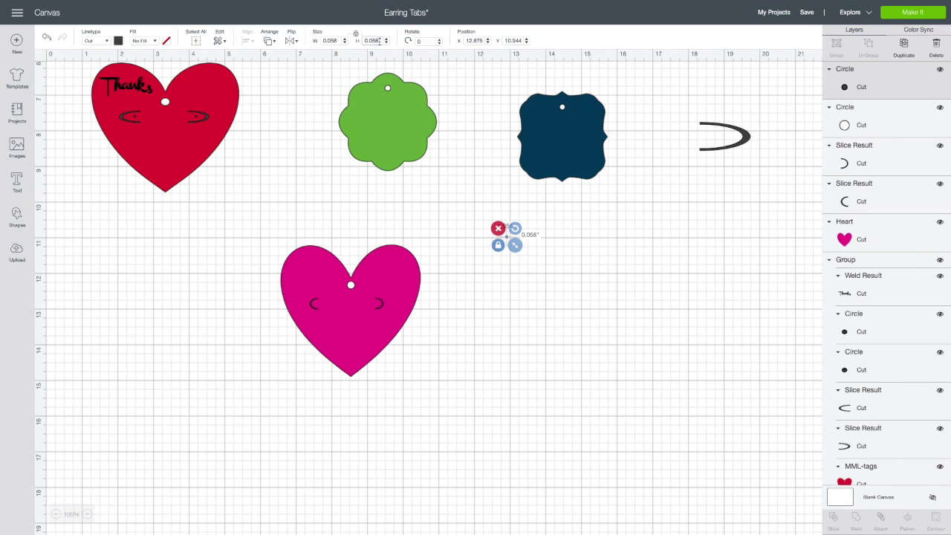
left_click_drag(379, 40, 362, 44)
type("0")
left_click(553, 248)
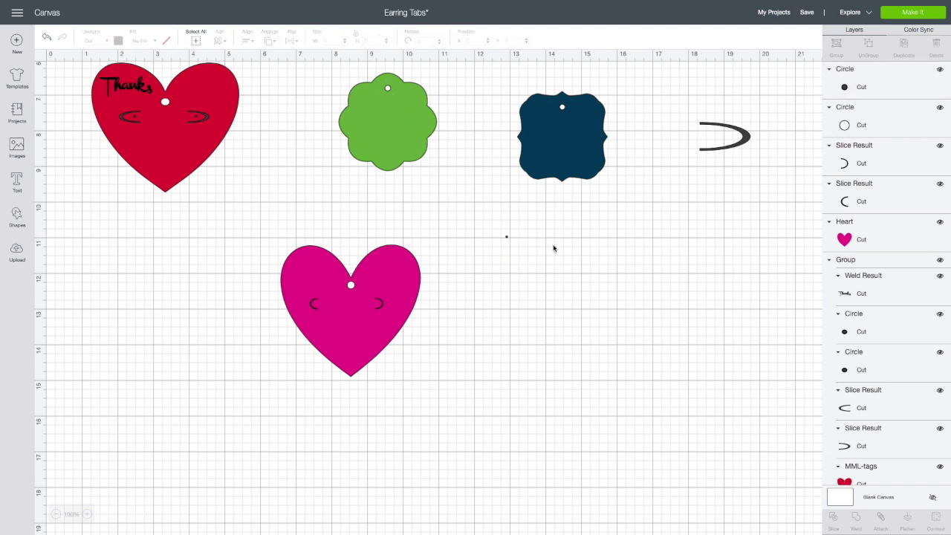
left_click(507, 238)
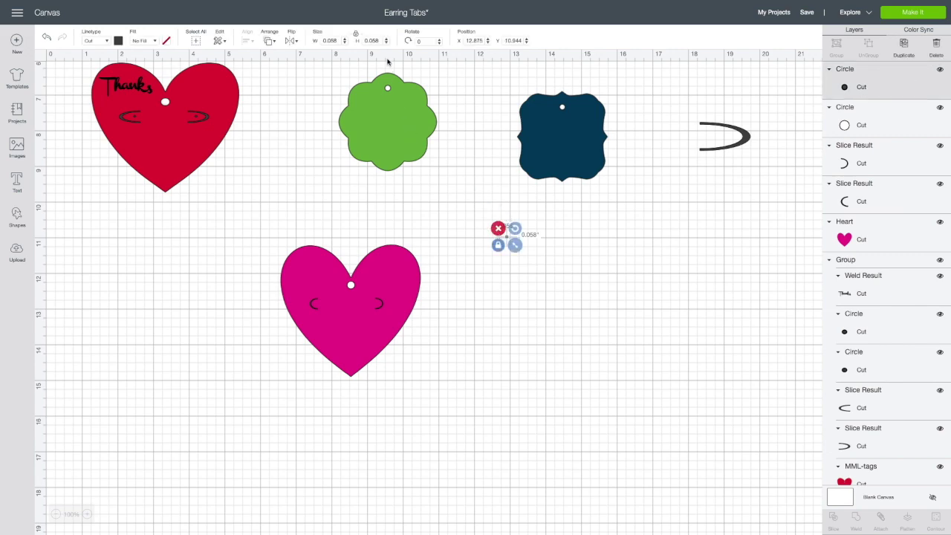
left_click(355, 35)
Step: Commit the 0.047 in height, duplicate the tiny dot and undo an accidental resize
left_click(356, 34)
left_click(902, 58)
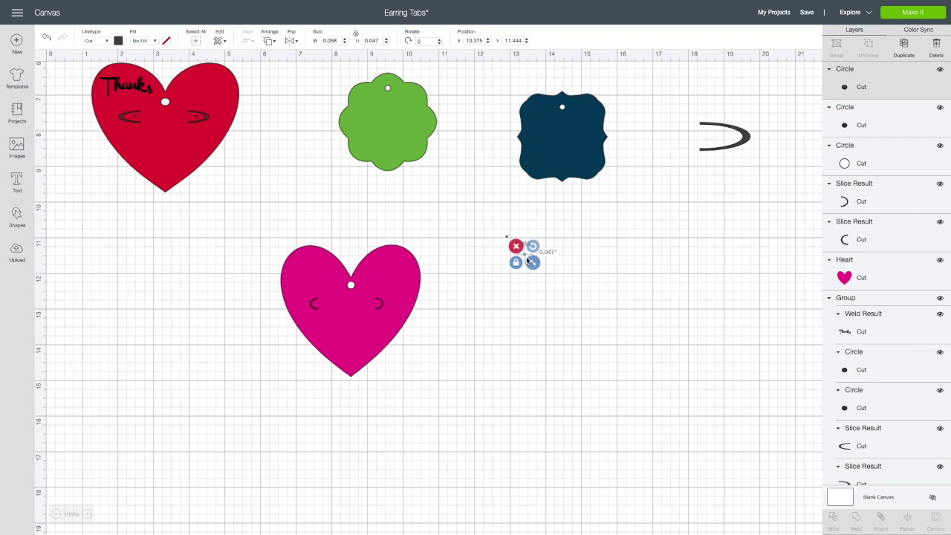
mouse_move(530, 261)
left_mouse_down()
mouse_move(475, 278)
mouse_move(534, 267)
left_mouse_up()
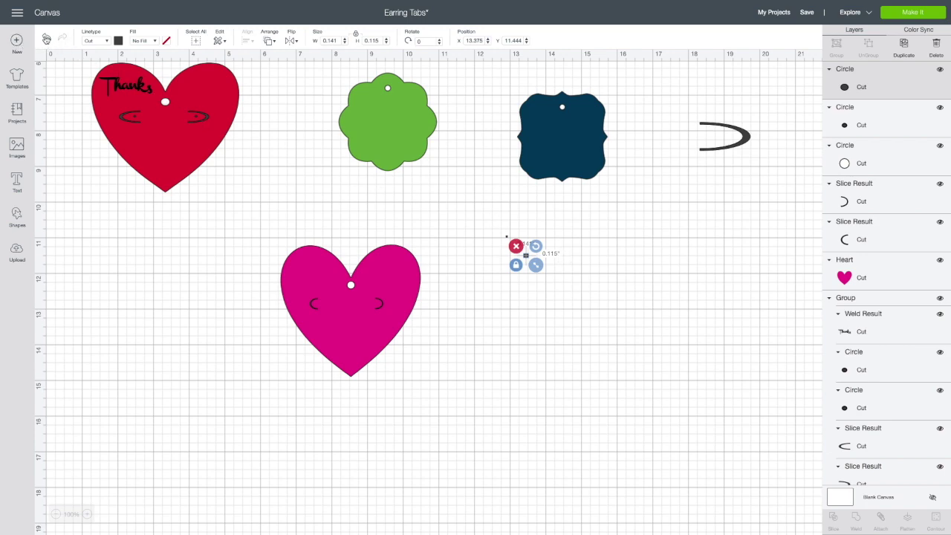
left_click(46, 37)
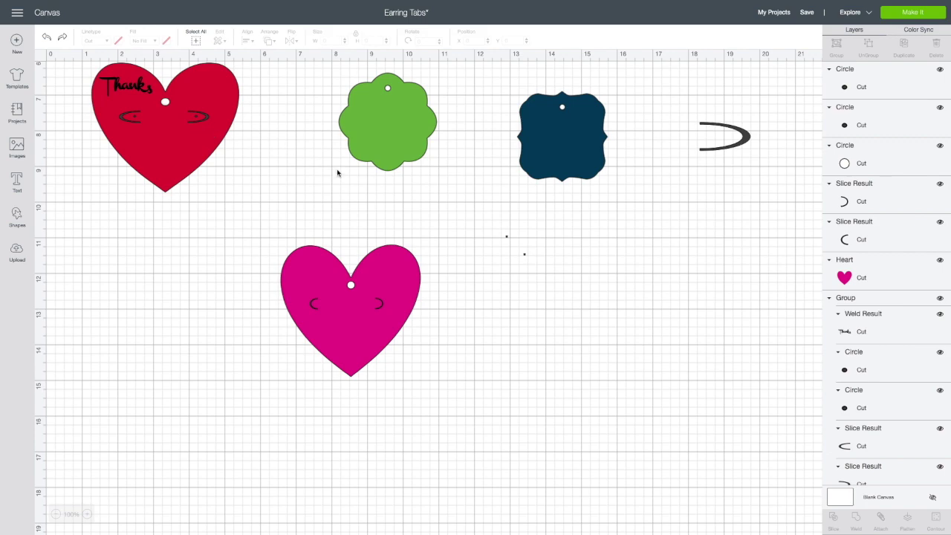
left_click(507, 238)
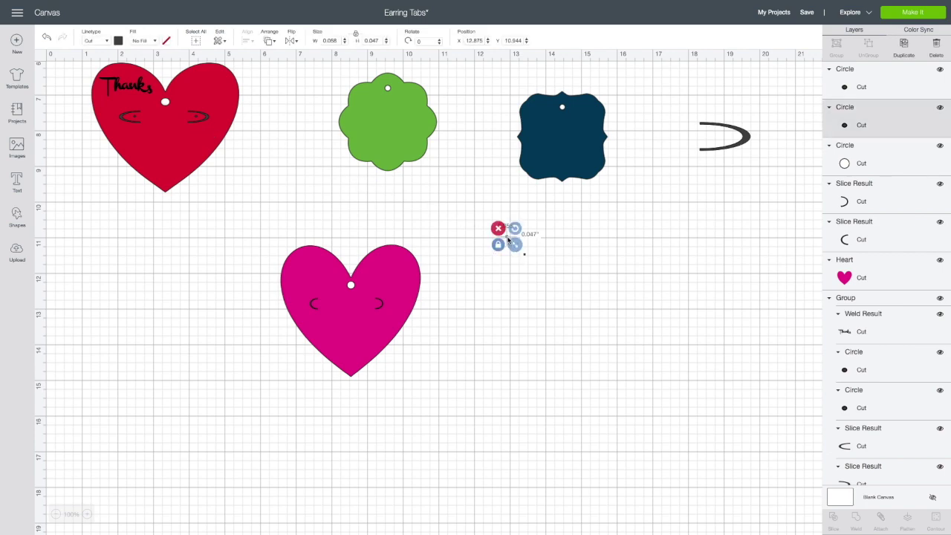
left_click(541, 258)
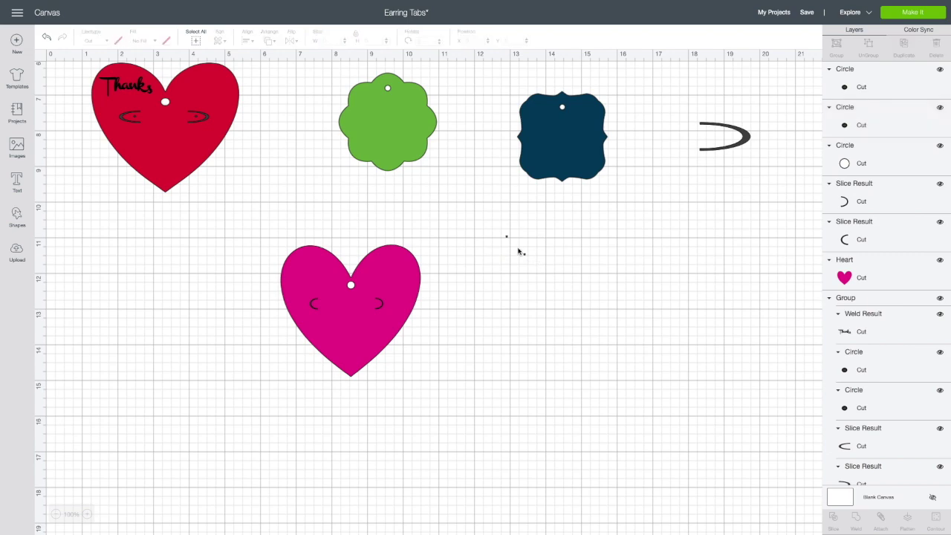
left_click(507, 238)
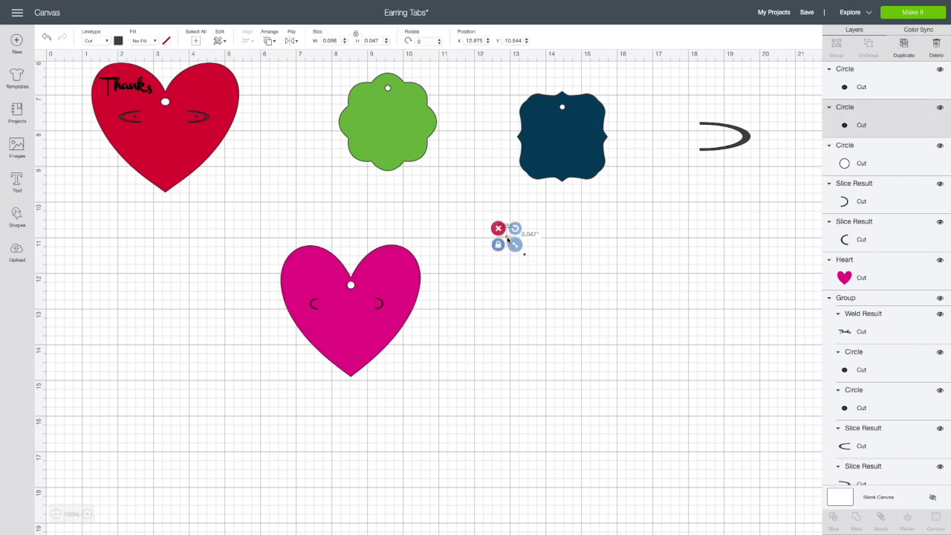
Step: Place one dot by each earring slot on the heart, then nudge the heart slightly up-left
left_click_drag(508, 240, 318, 308)
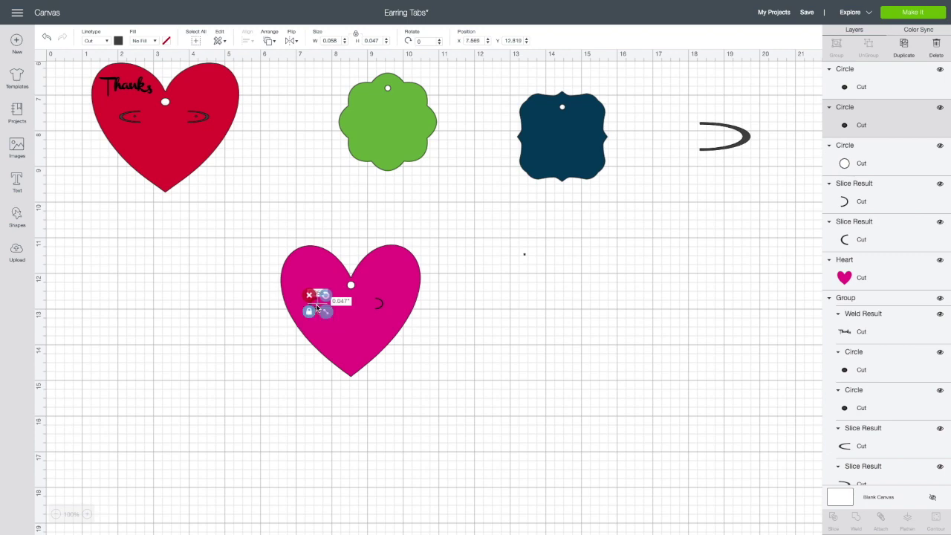
left_click(490, 314)
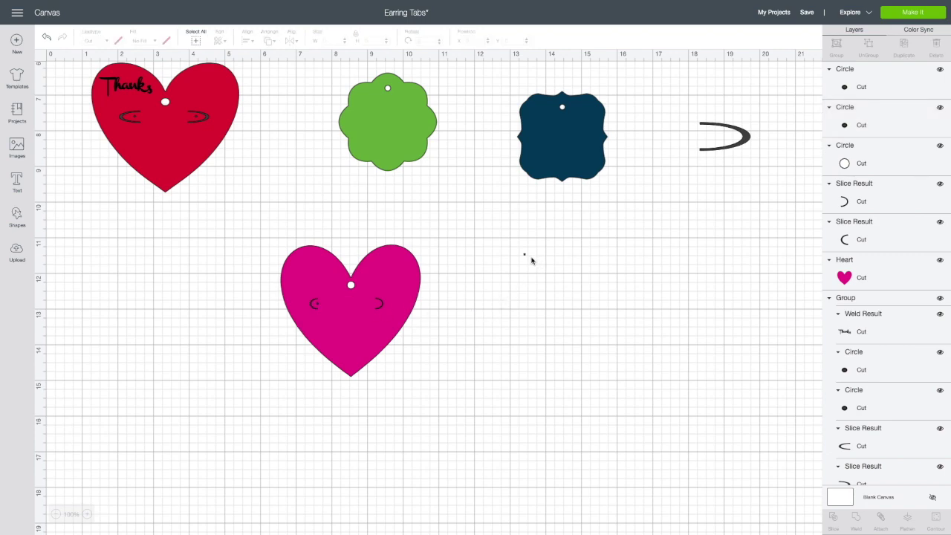
left_click(524, 256)
left_click_drag(524, 257, 377, 305)
left_click(475, 306)
left_click_drag(374, 266, 373, 263)
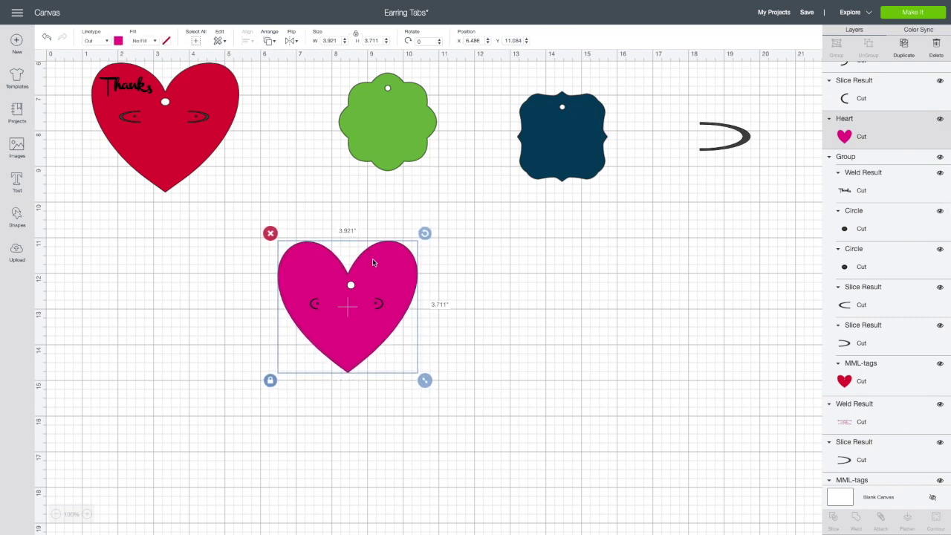
Step: Deselect the pink heart, add an empty text box, and show the Channel font list
left_click(496, 287)
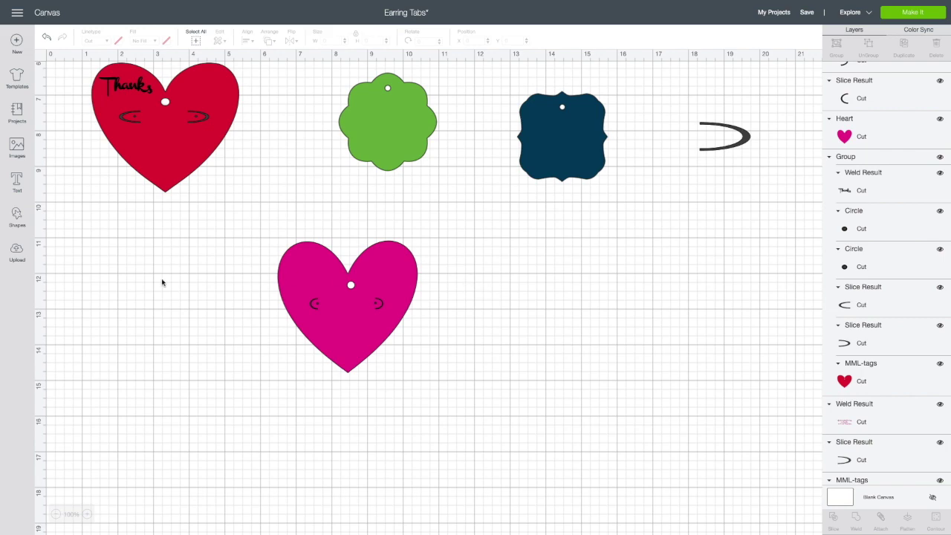
left_click(16, 181)
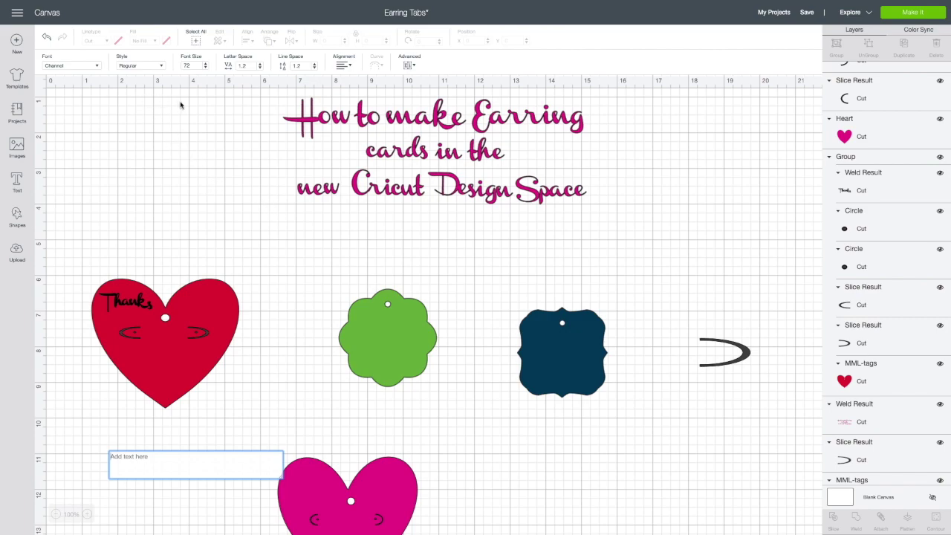
left_click(95, 66)
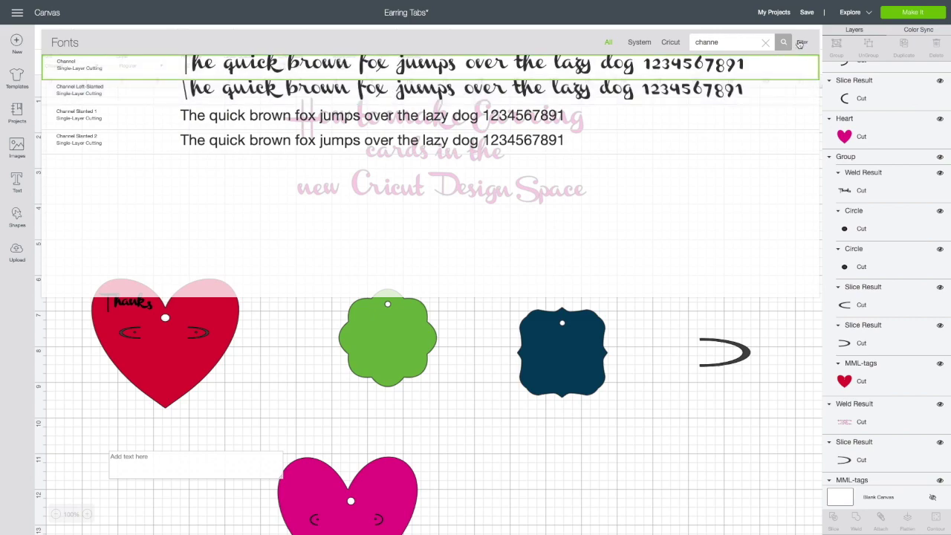
Step: Filter the System fonts to Writing style only, which returns no results
left_click(802, 43)
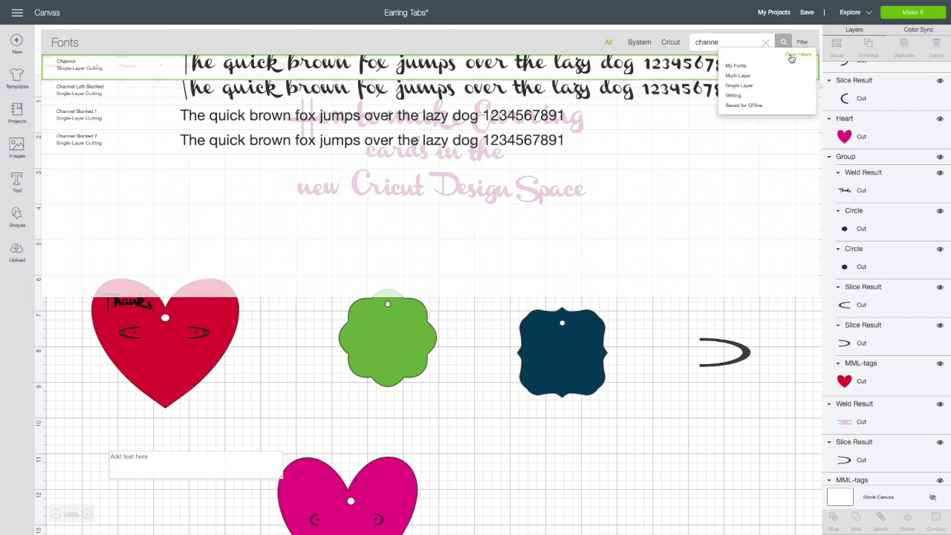
left_click(747, 97)
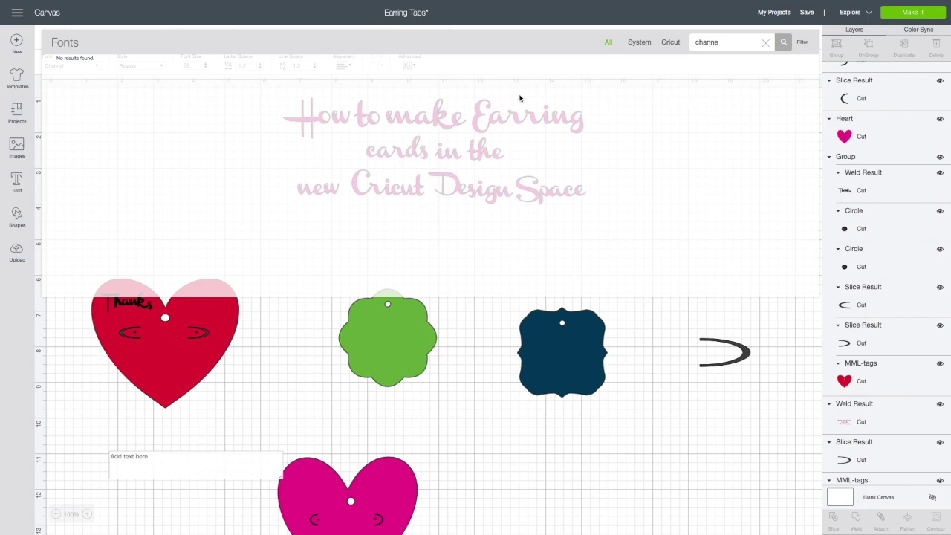
left_click(633, 44)
left_click(766, 43)
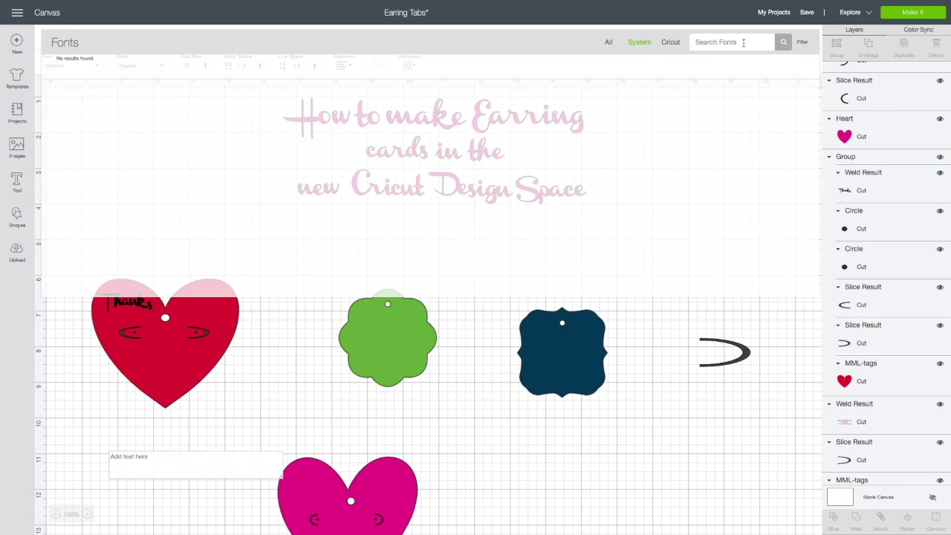
left_click(803, 44)
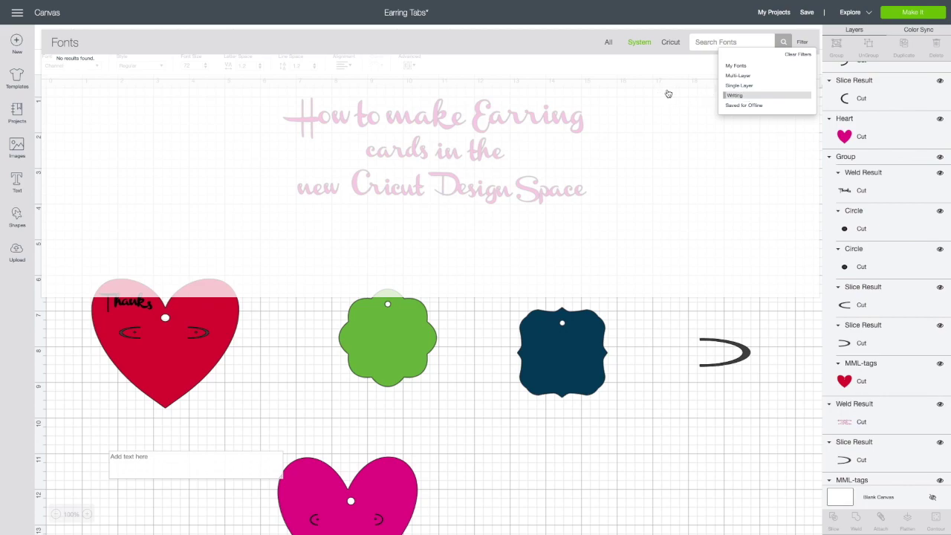
left_click(730, 96)
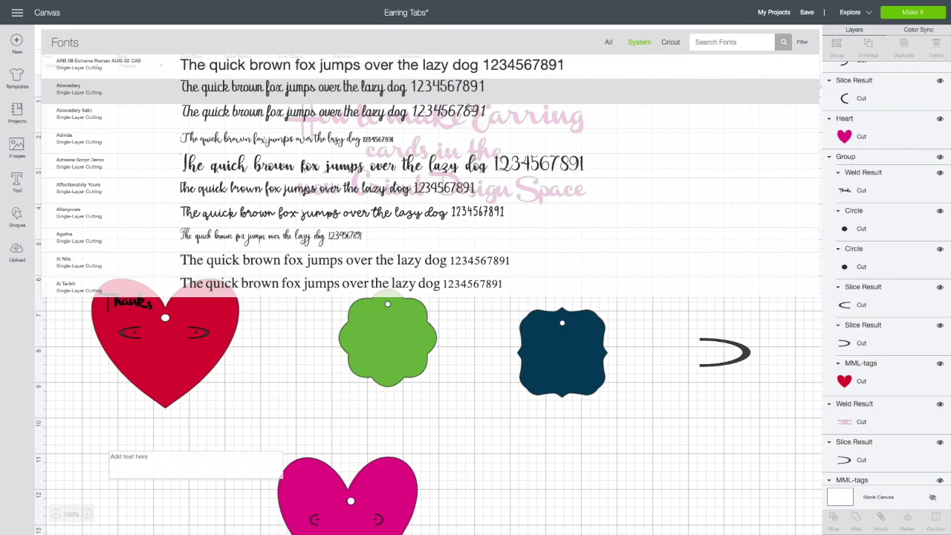
left_click(802, 42)
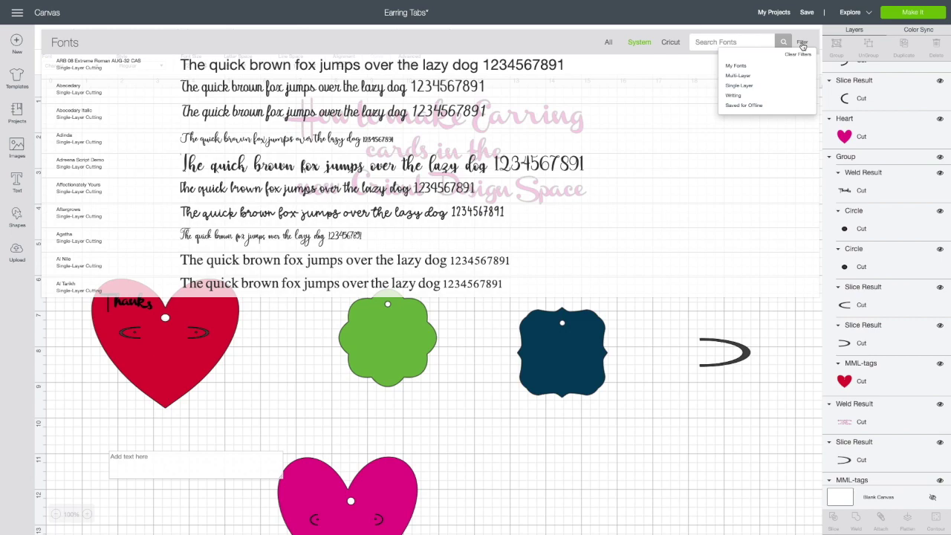
left_click(740, 98)
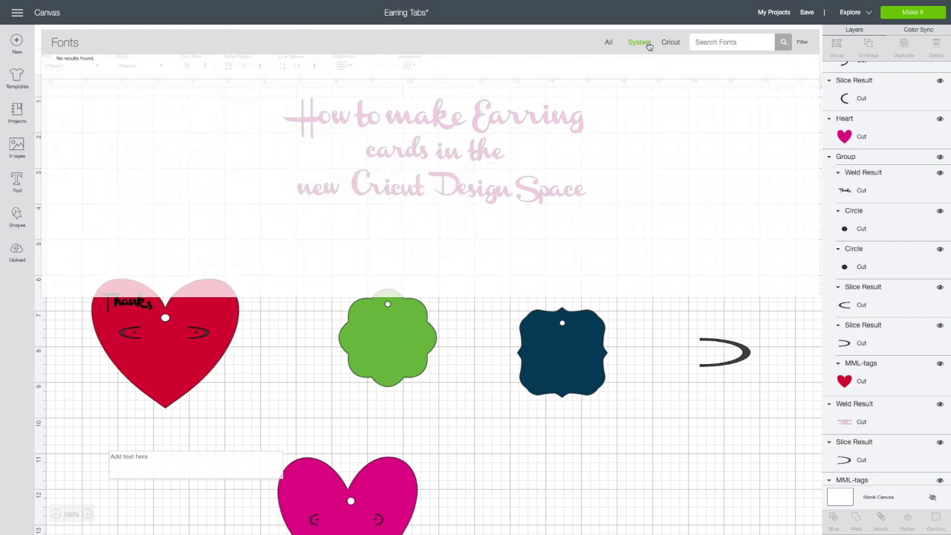
Step: Switch to Cricut's font library and download 3 Birds On Parade and Country Life
left_click(672, 45)
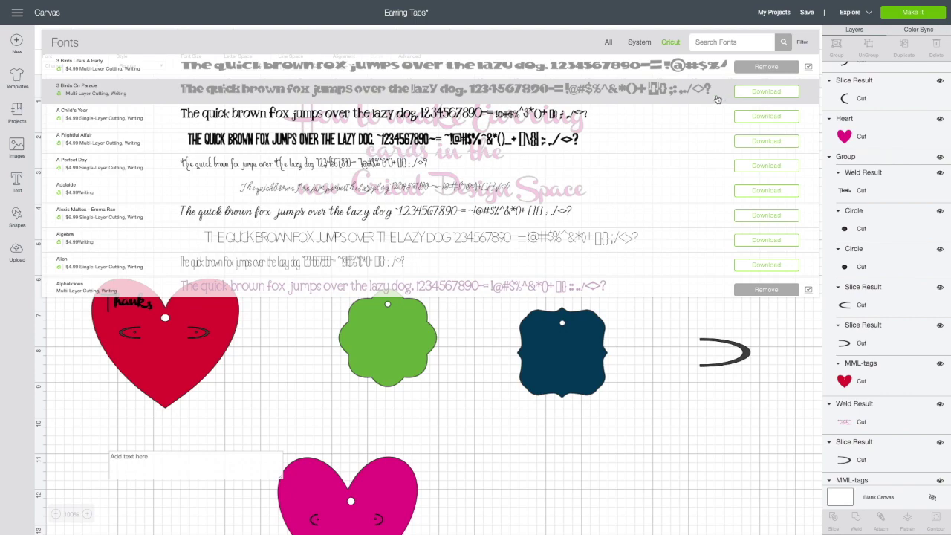
left_click(756, 92)
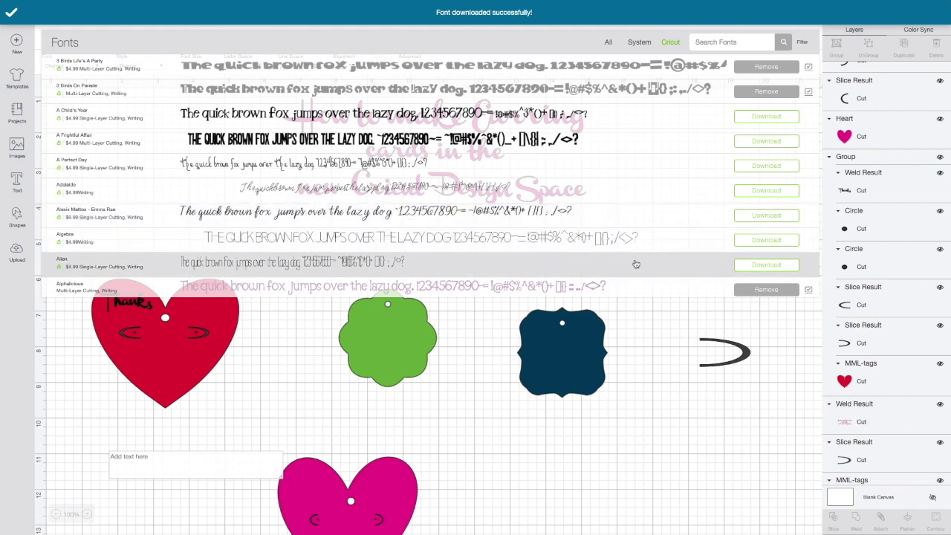
scroll(580, 260, "down", 3)
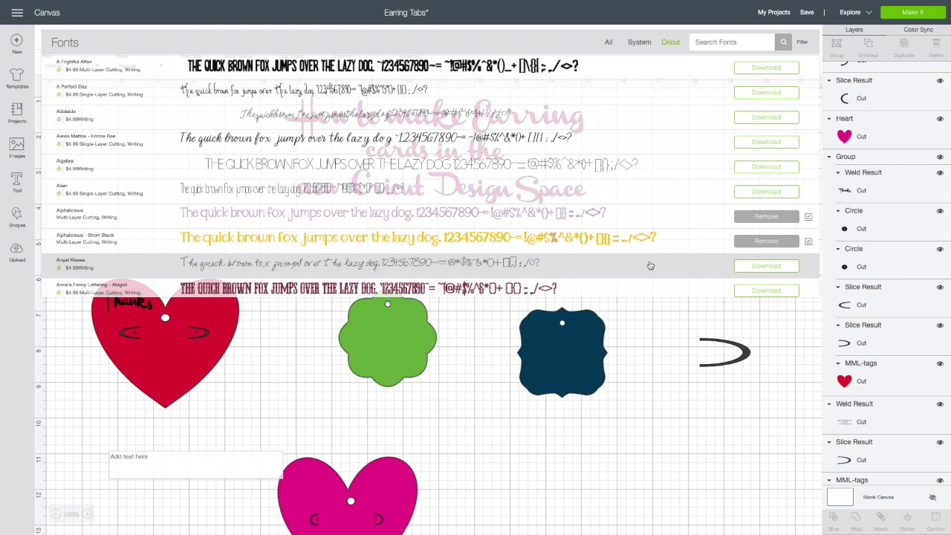
scroll(628, 271, "down", 3)
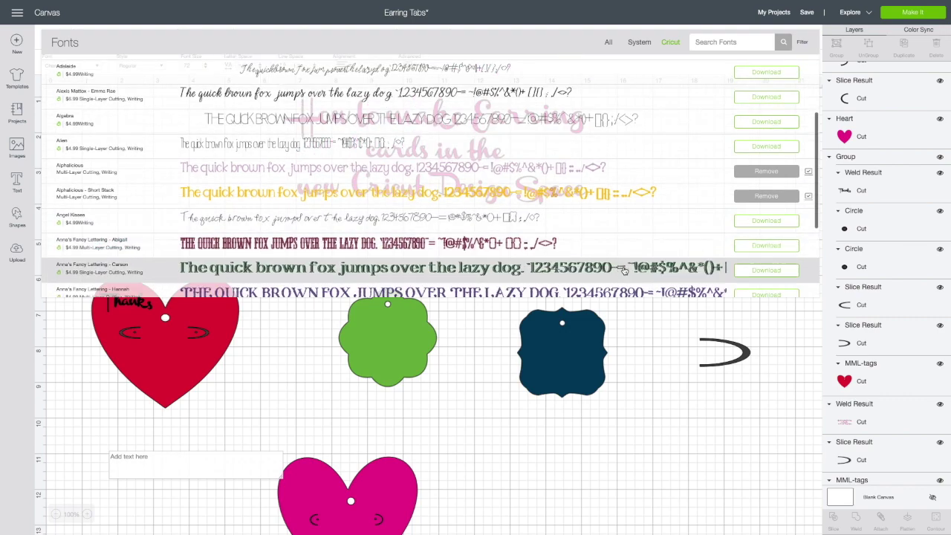
scroll(624, 271, "down", 3)
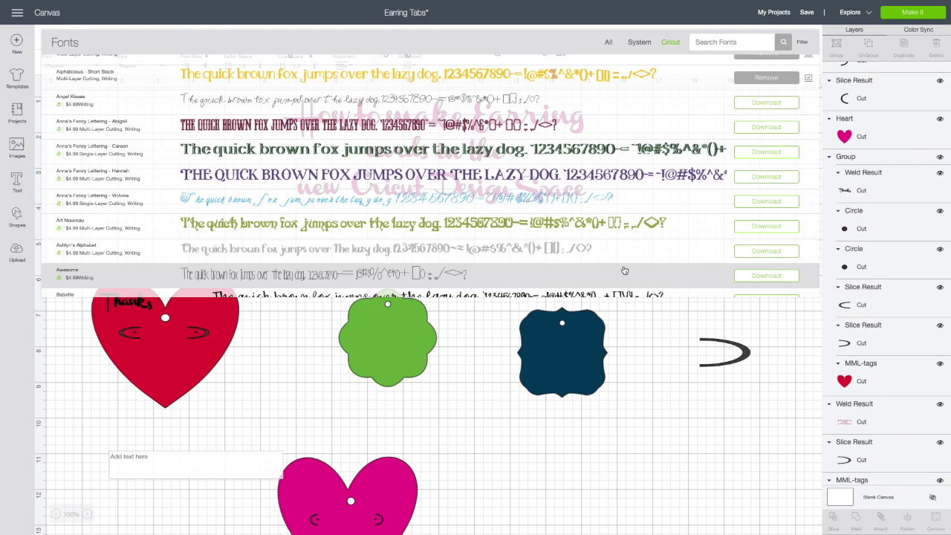
scroll(624, 271, "down", 7)
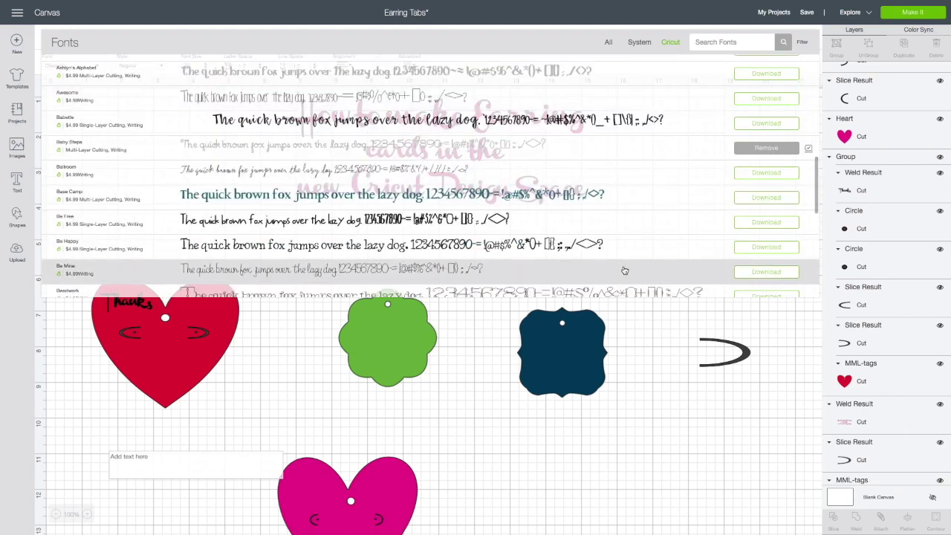
scroll(624, 270, "down", 1)
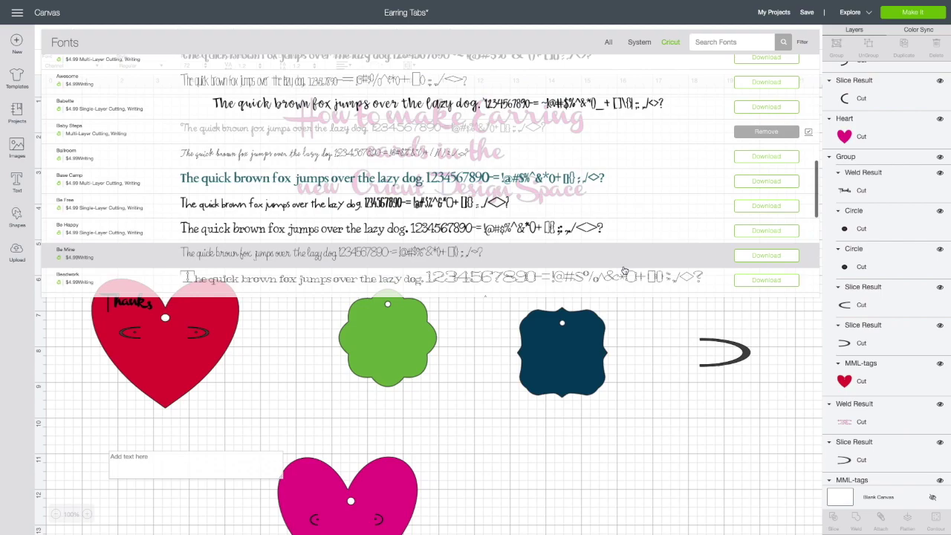
scroll(624, 271, "down", 12)
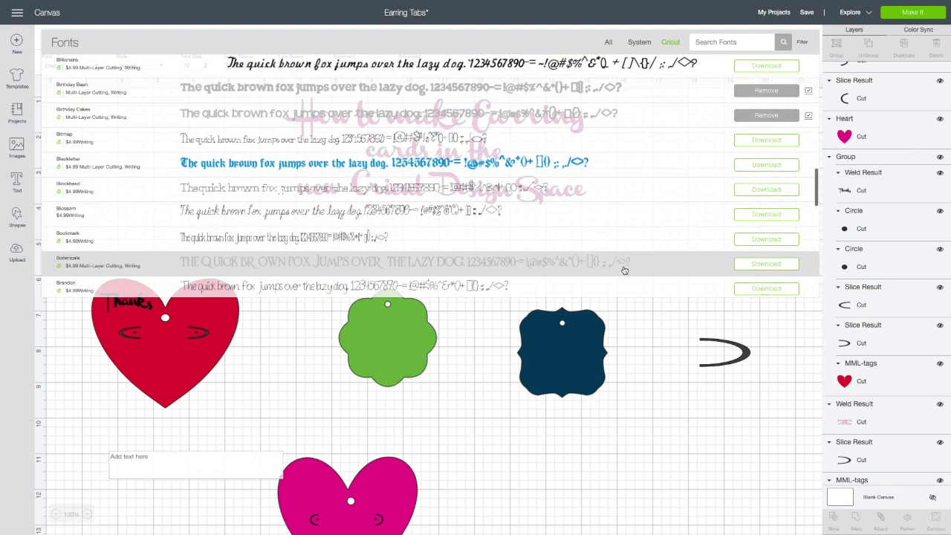
scroll(624, 271, "down", 8)
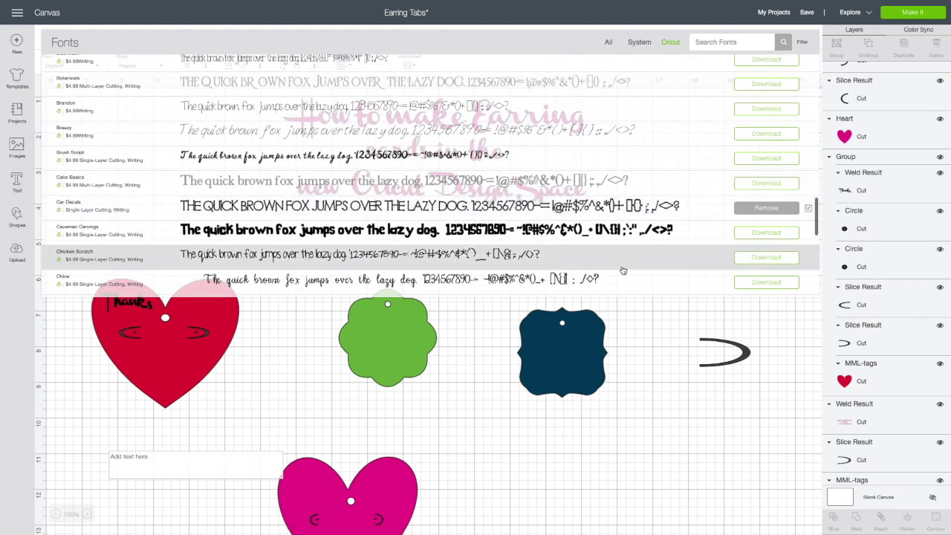
scroll(624, 270, "down", 10)
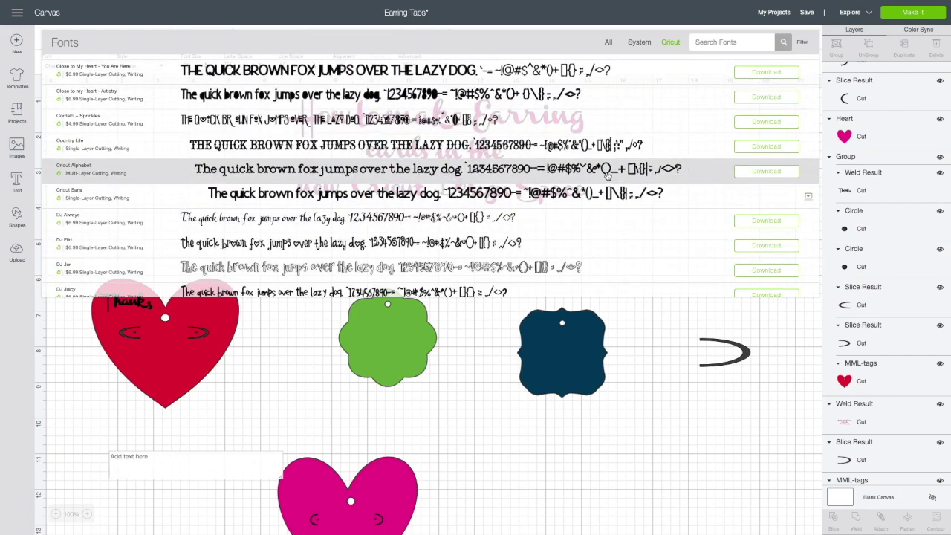
left_click(753, 152)
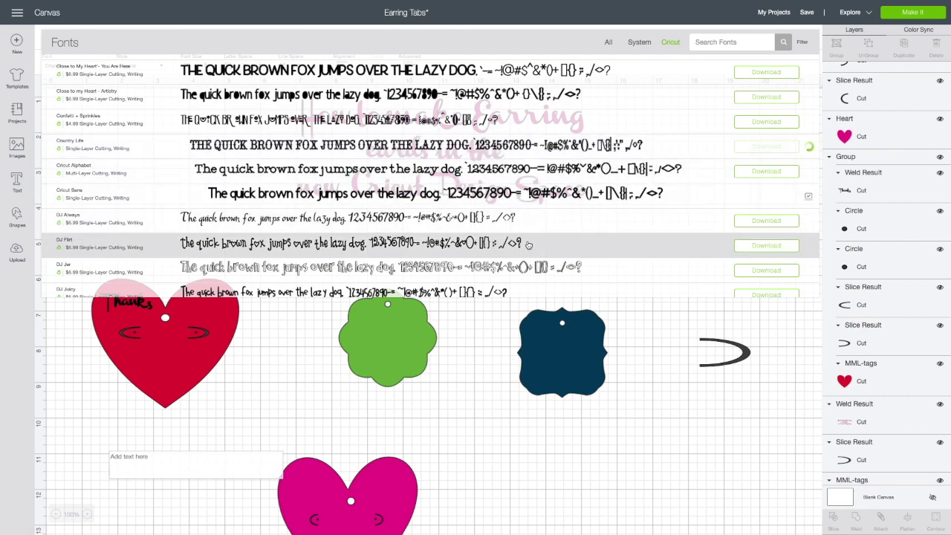
Step: Download the Dear John and Cricut Alphabet fonts as well
scroll(473, 238, "down", 5)
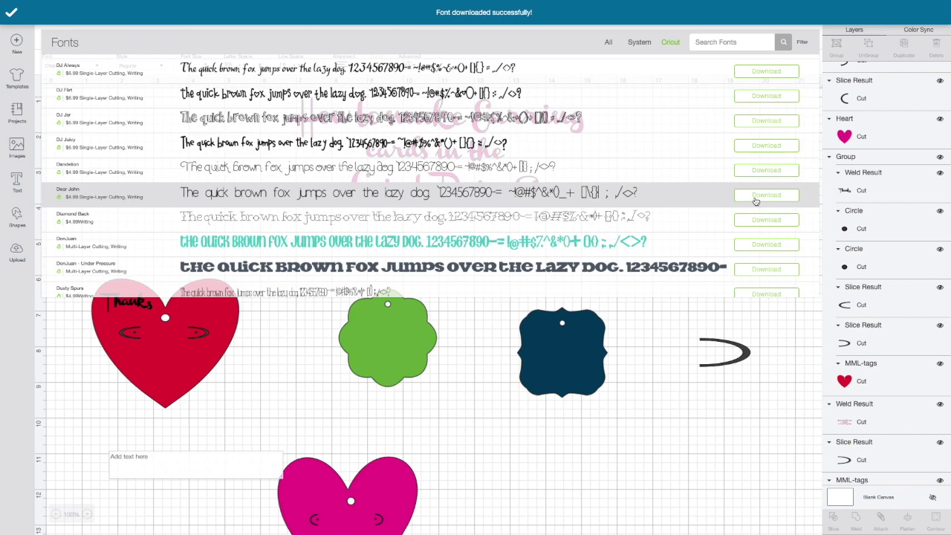
left_click(755, 199)
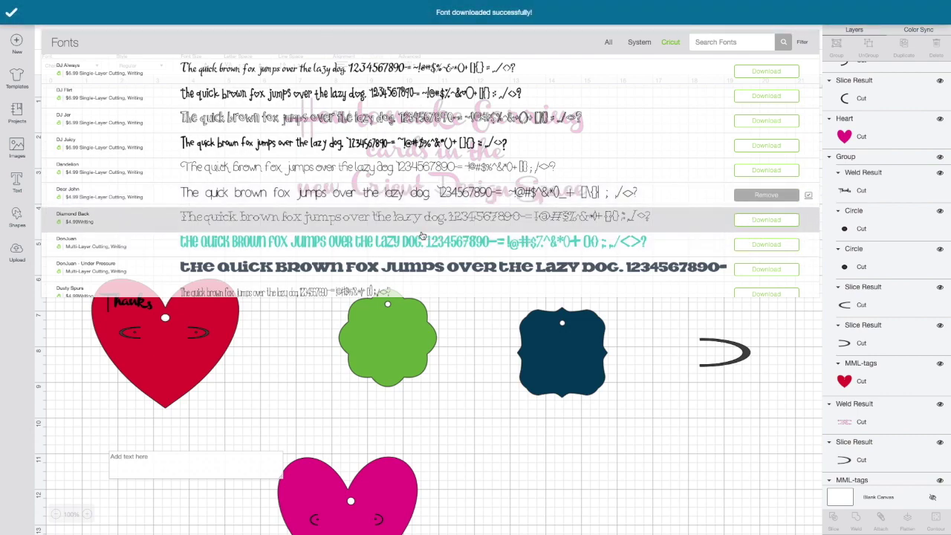
scroll(480, 260, "down", 1)
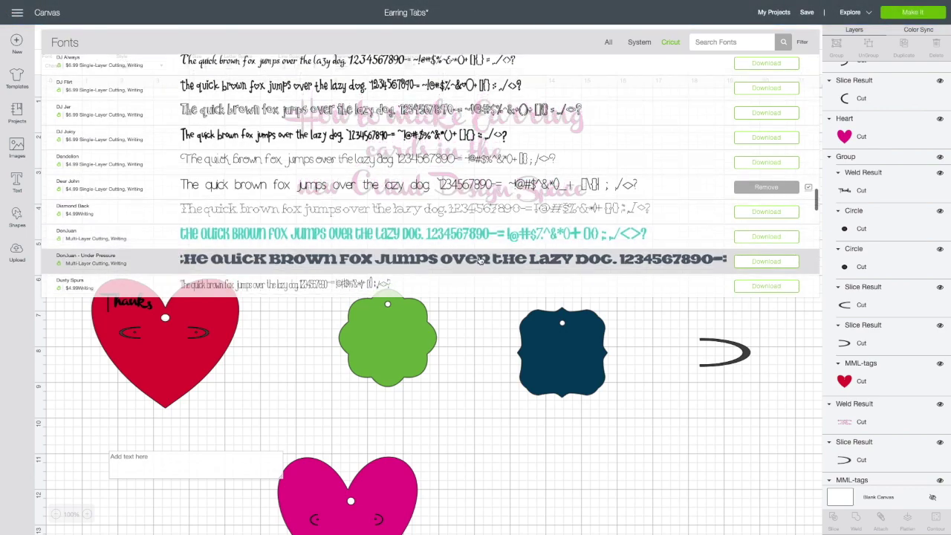
scroll(480, 260, "down", 1)
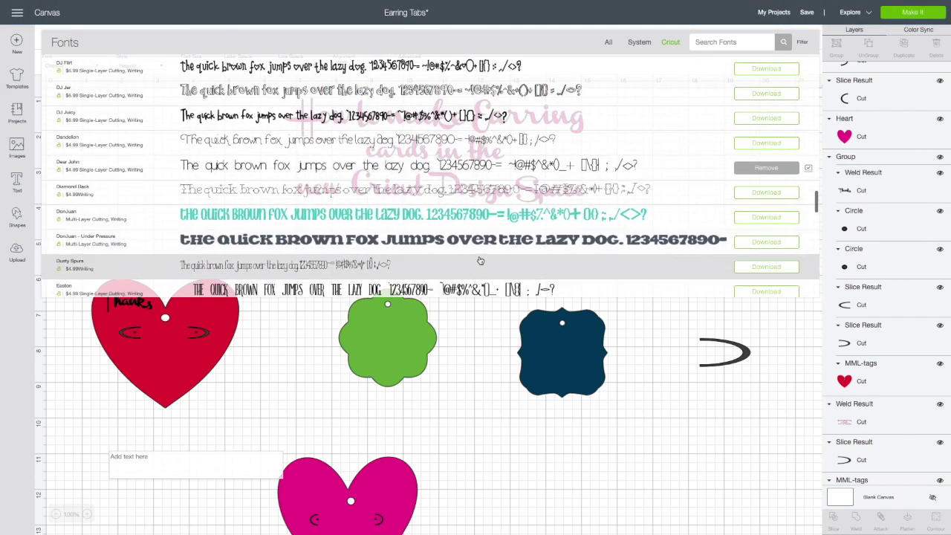
scroll(480, 260, "down", 4)
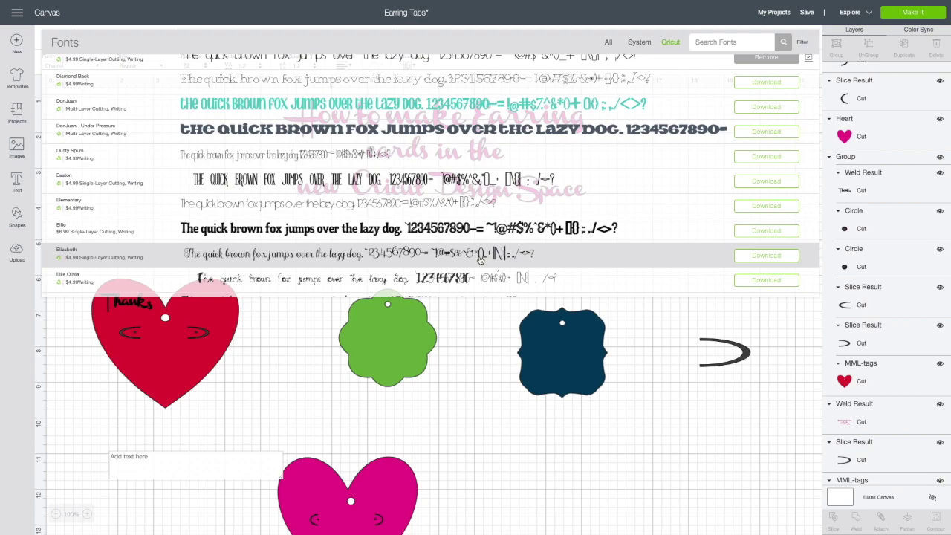
scroll(480, 260, "up", 5)
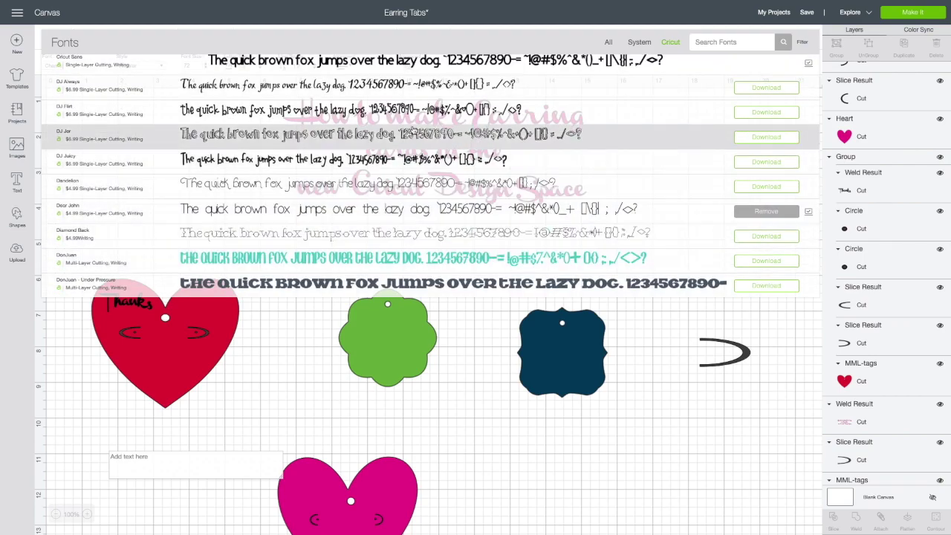
scroll(546, 112, "up", 2)
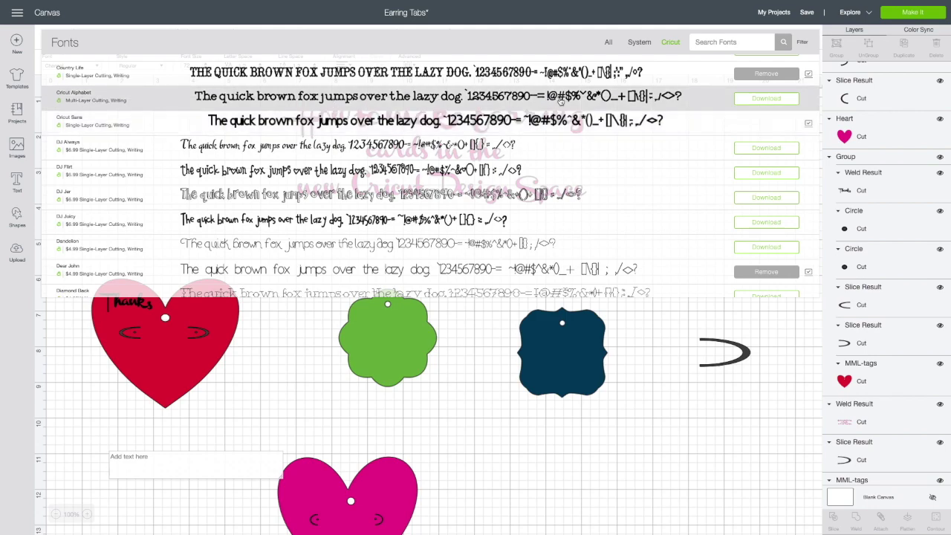
left_click(753, 100)
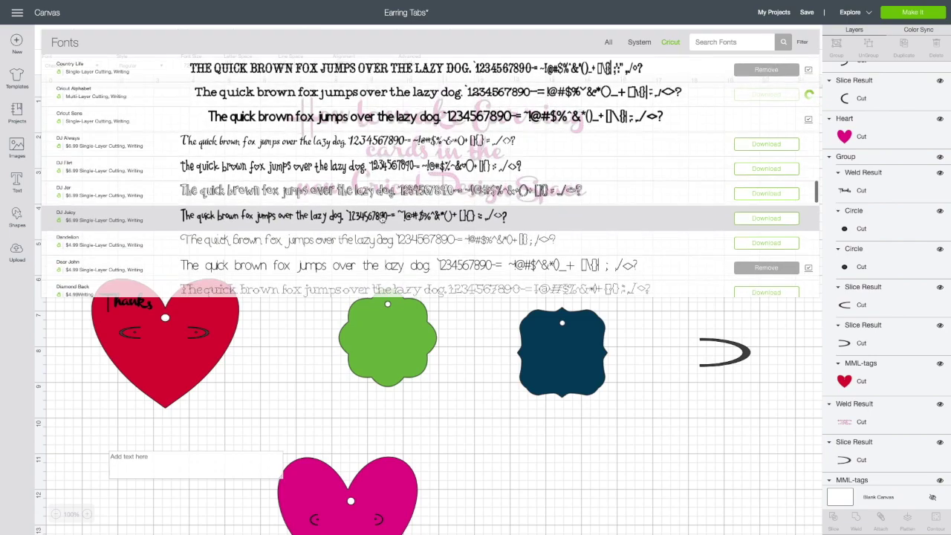
Step: Scroll through the Cricut fonts, then dismiss the list without picking one
scroll(382, 217, "down", 3)
scroll(381, 217, "down", 7)
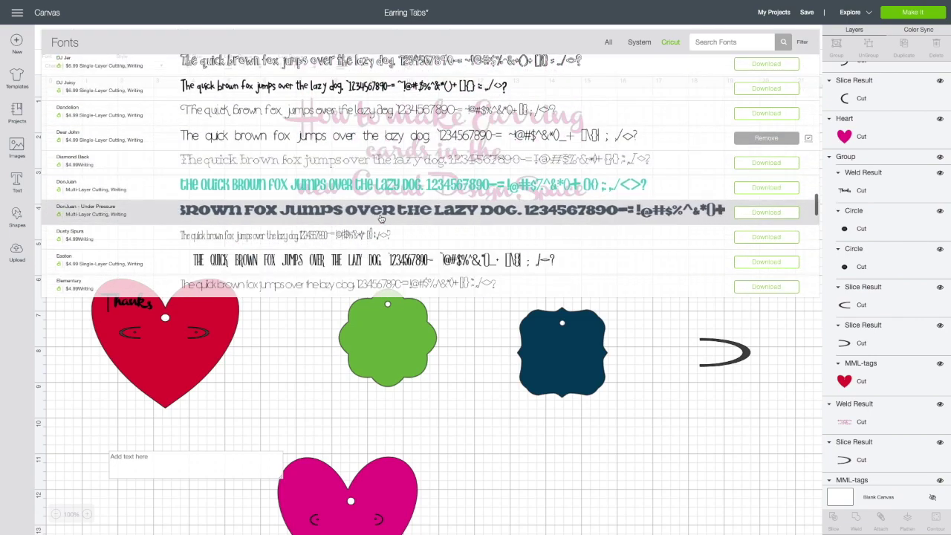
scroll(382, 222, "down", 8)
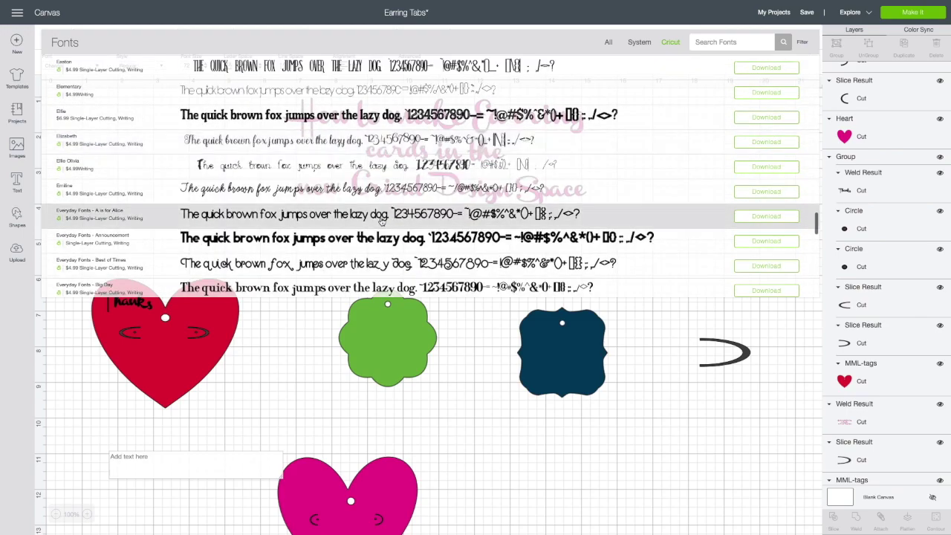
scroll(381, 221, "down", 8)
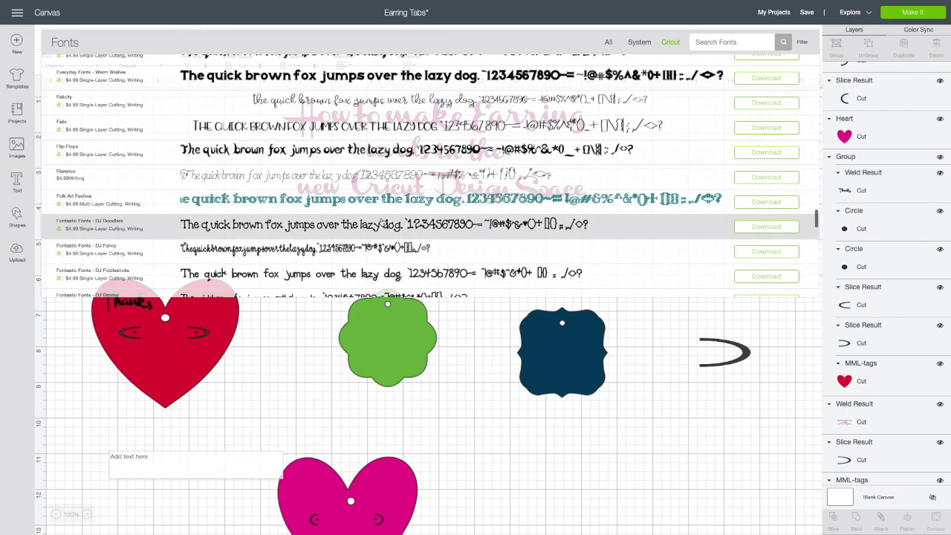
scroll(381, 223, "down", 1)
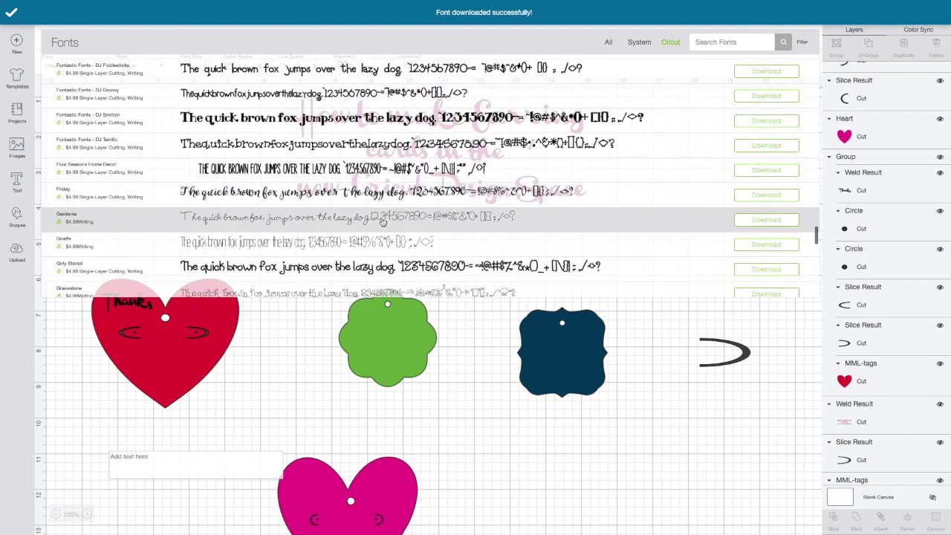
scroll(381, 222, "down", 5)
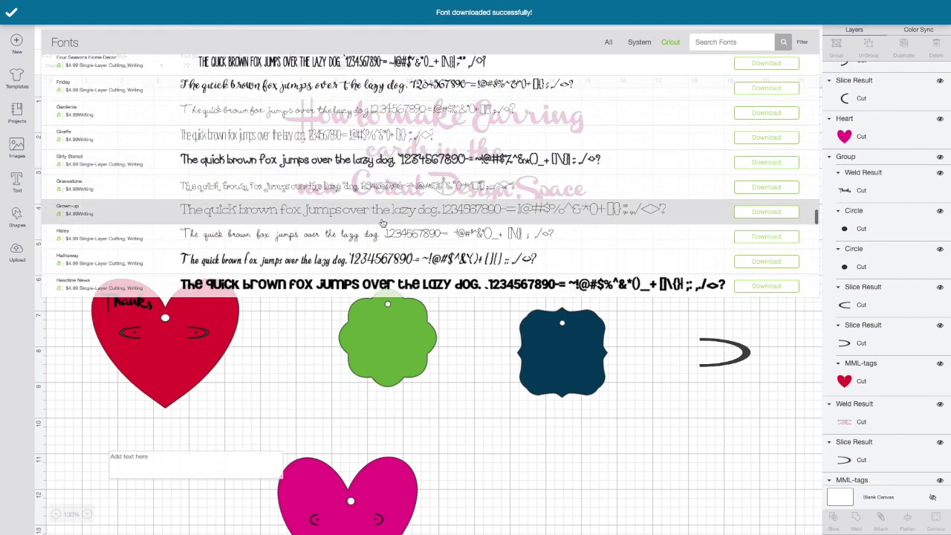
scroll(383, 225, "down", 8)
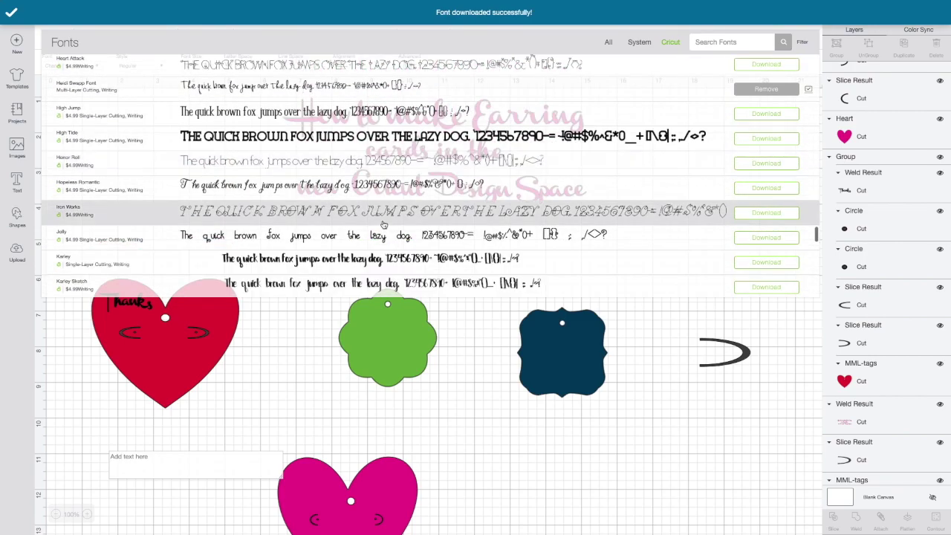
scroll(383, 224, "down", 7)
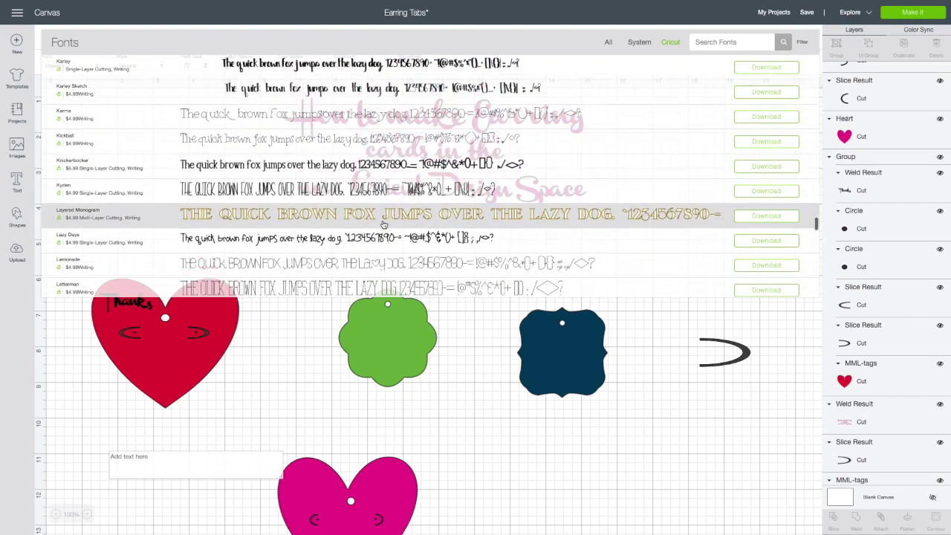
scroll(383, 225, "down", 7)
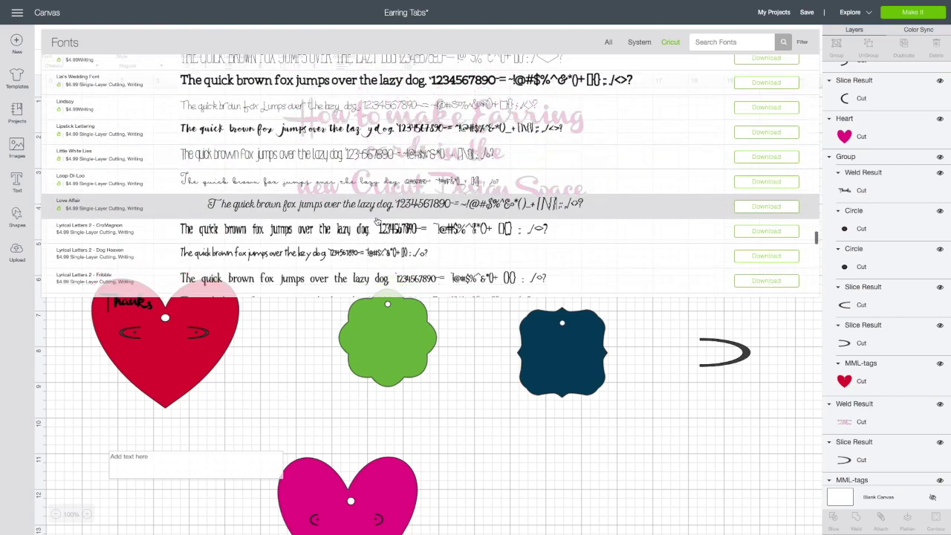
scroll(379, 222, "down", 5)
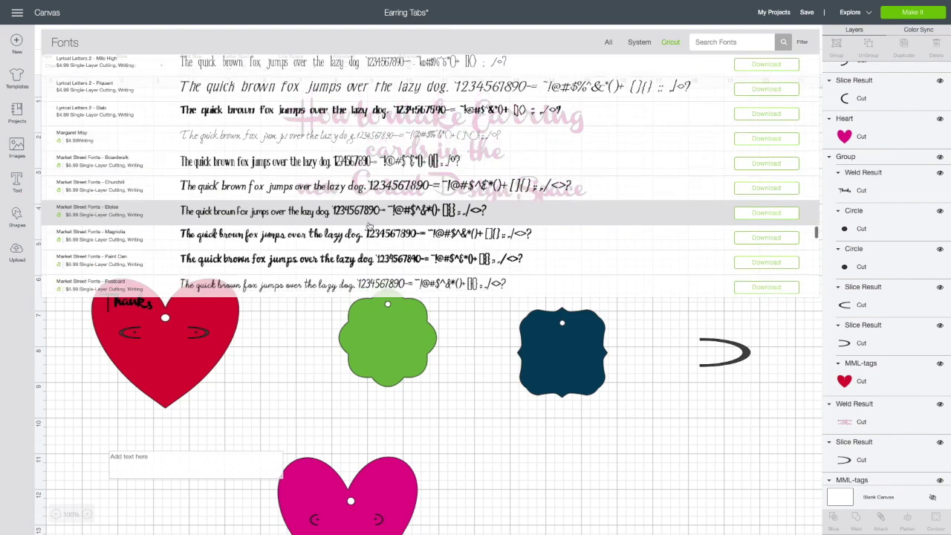
left_click(292, 318)
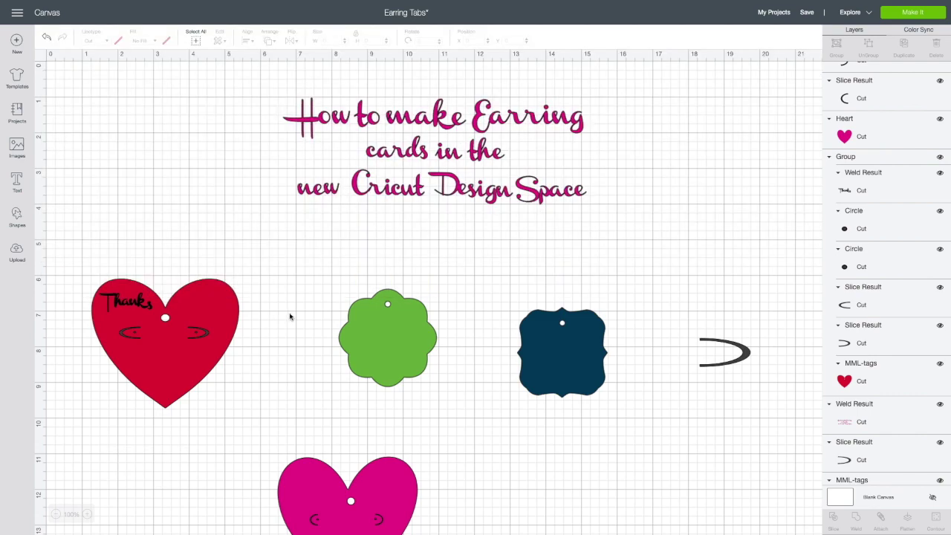
Step: Add a 'Thanks' text in Channel font and lower its font size to 62
left_click(16, 183)
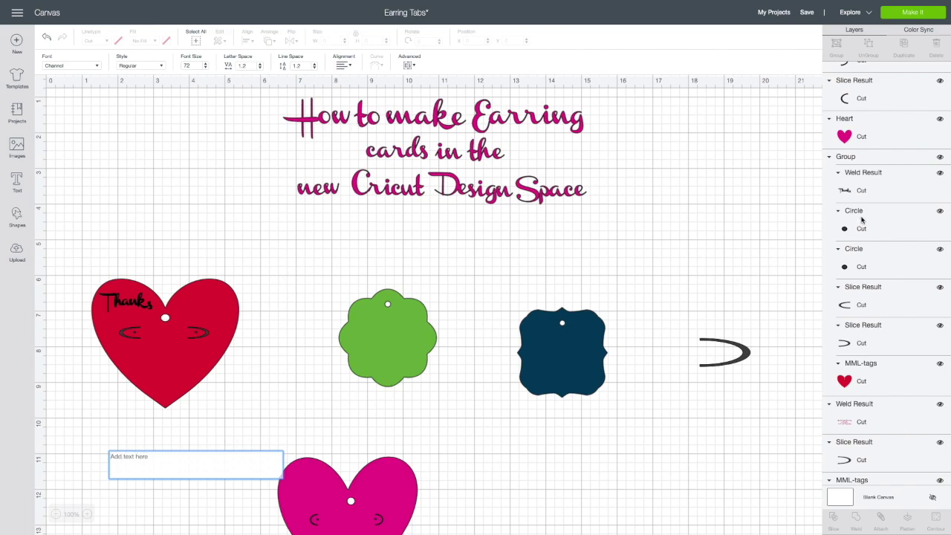
type("Th")
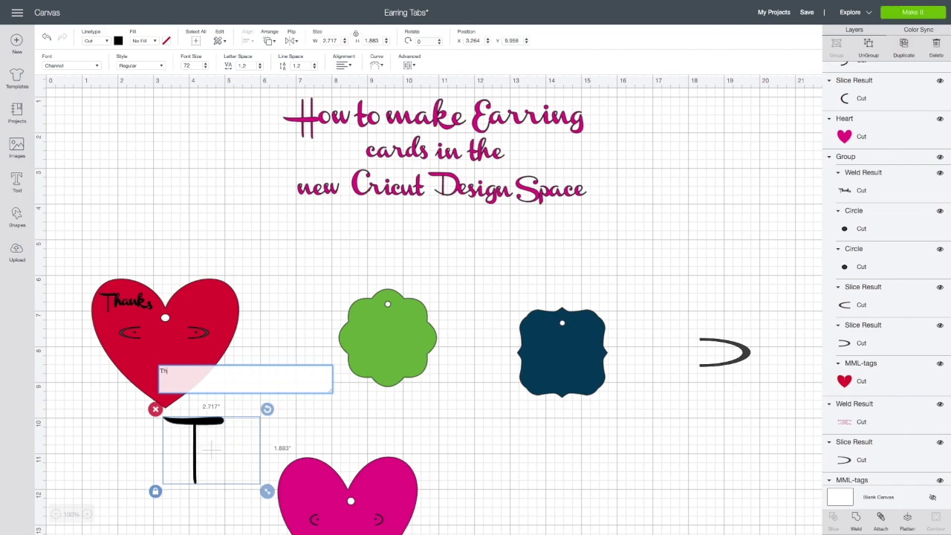
type("anks")
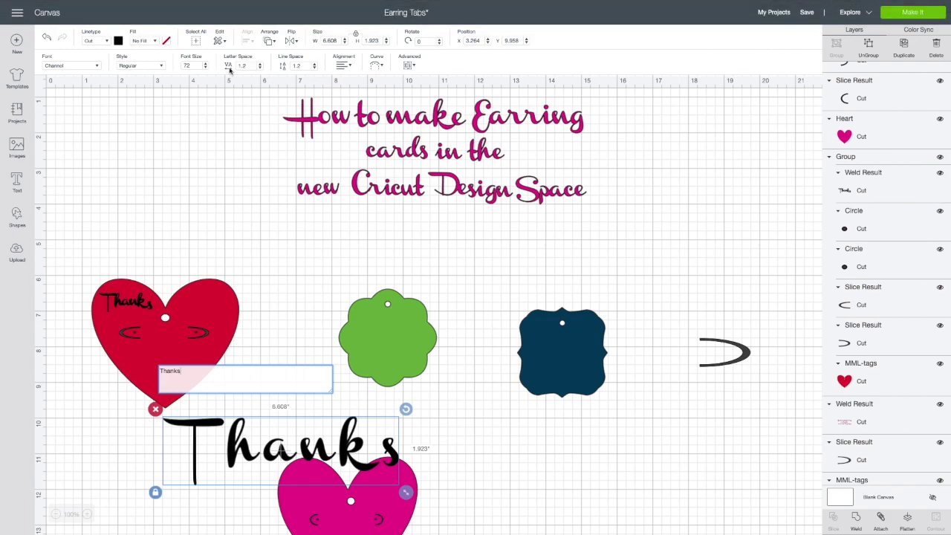
left_click(206, 67)
left_click(206, 68)
left_click(206, 68)
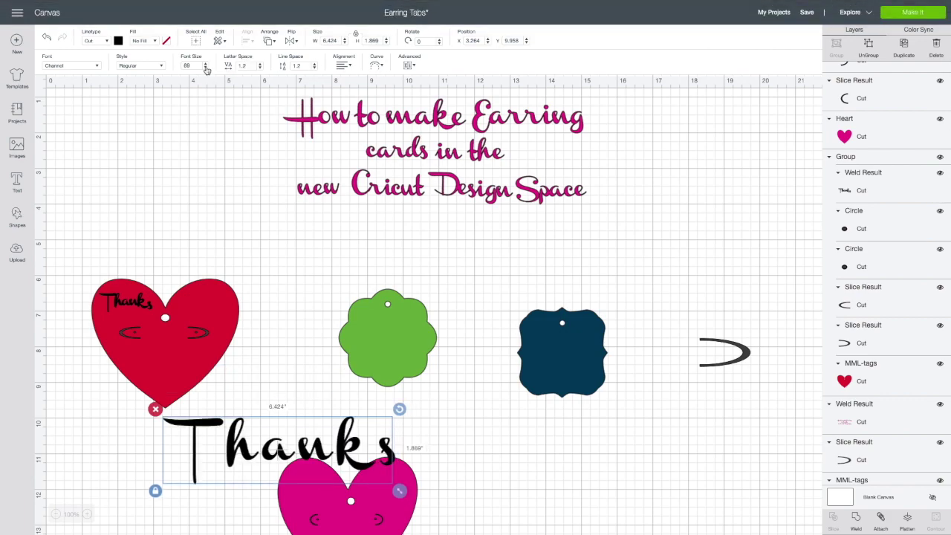
left_click(205, 68)
left_click(206, 67)
left_click(206, 68)
left_click(205, 68)
left_click(206, 68)
left_click(206, 68)
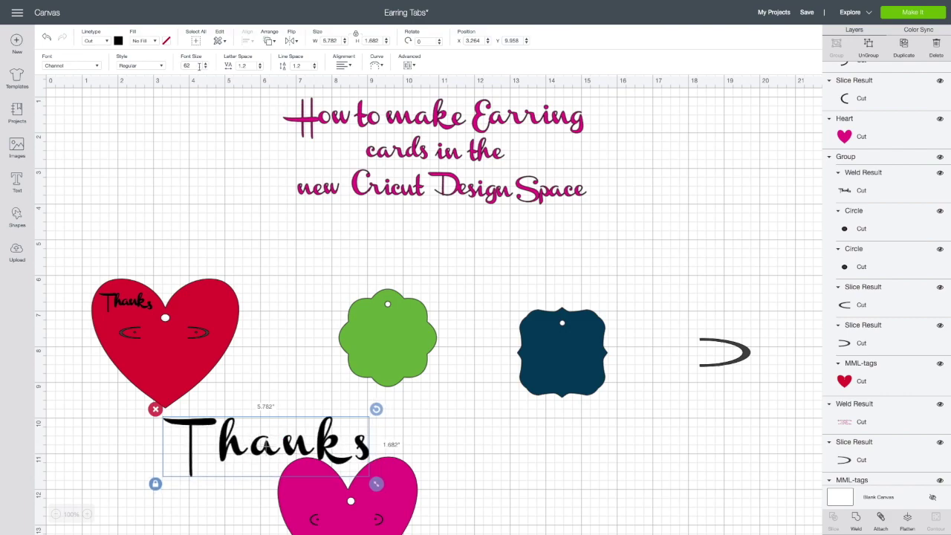
left_click(206, 67)
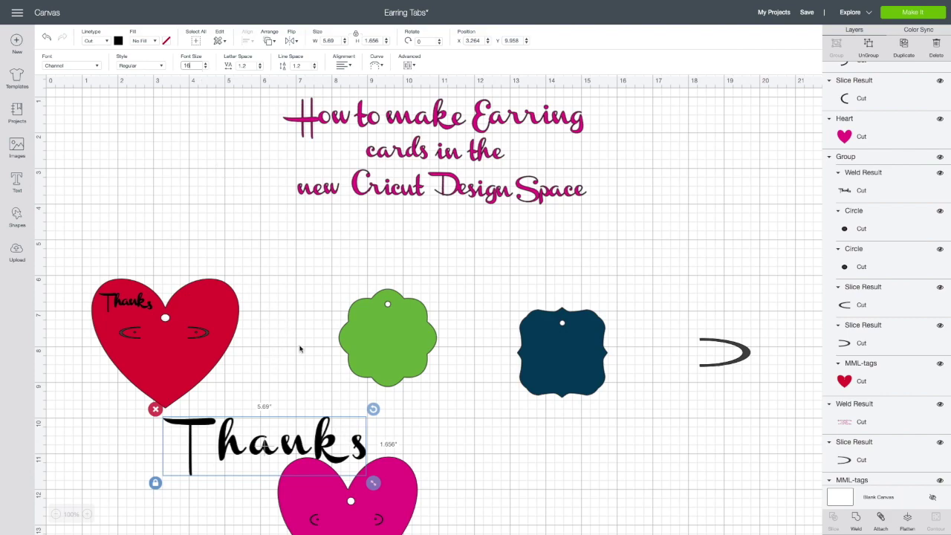
left_click_drag(373, 482, 355, 480)
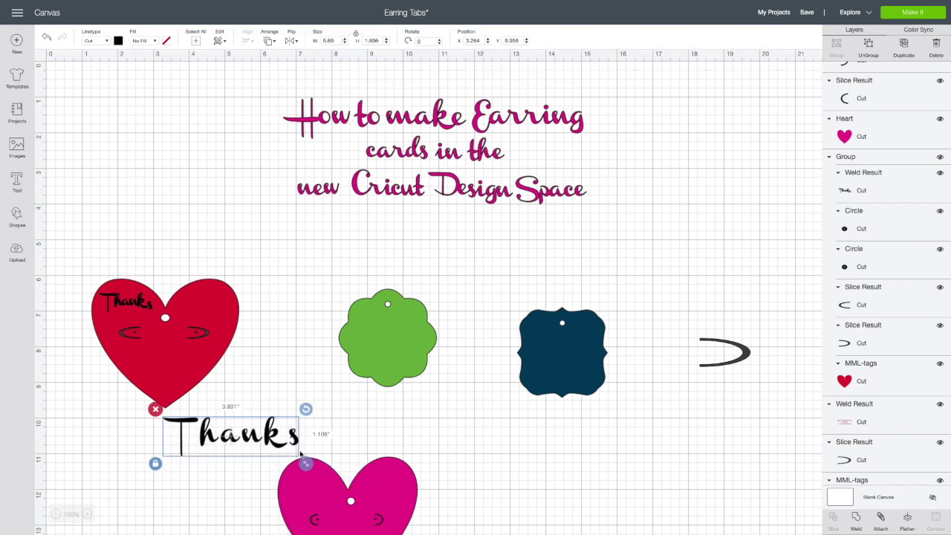
Step: Shrink the Thanks text by dragging its corner handle
left_click_drag(300, 453, 439, 458)
scroll(480, 466, "down", 1)
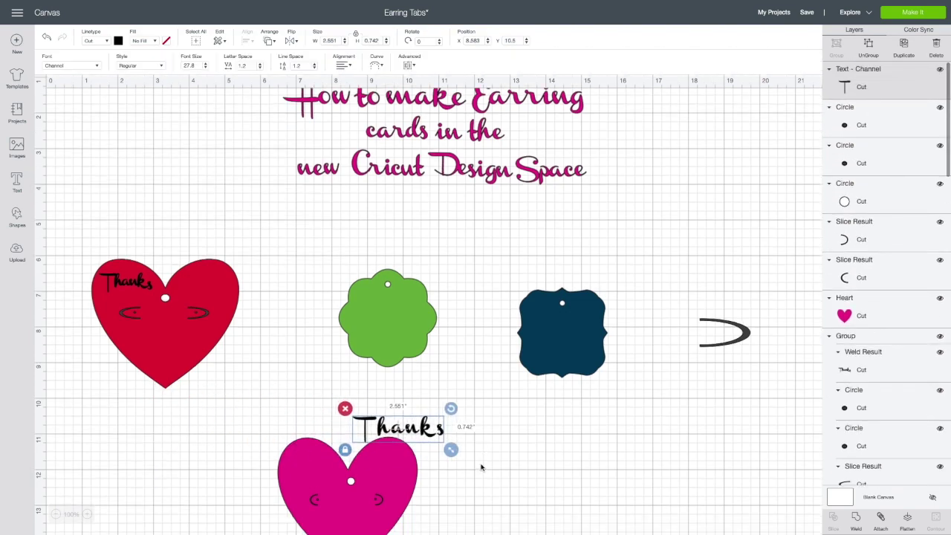
scroll(480, 464, "down", 3)
scroll(475, 459, "up", 2)
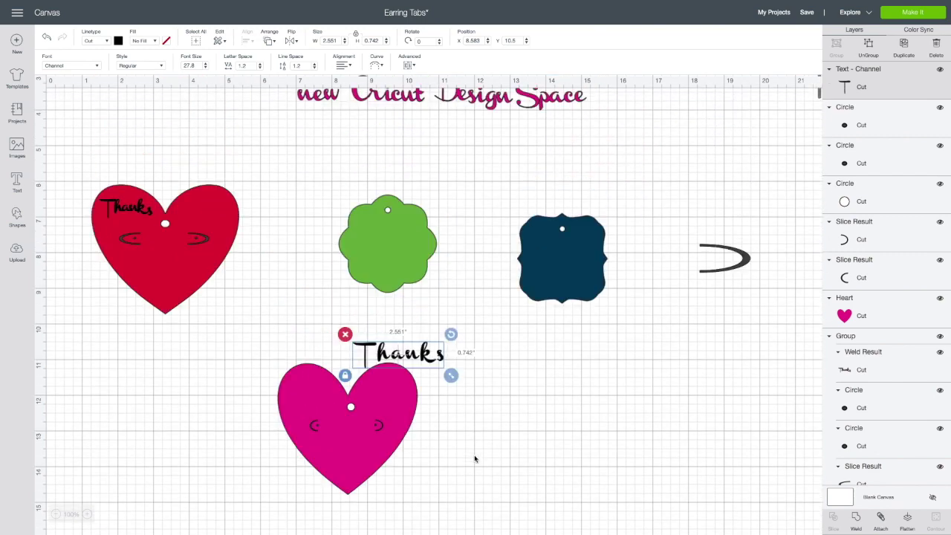
Step: Tighten the Thanks letter spacing to -0.7
left_click(259, 68)
left_click(259, 68)
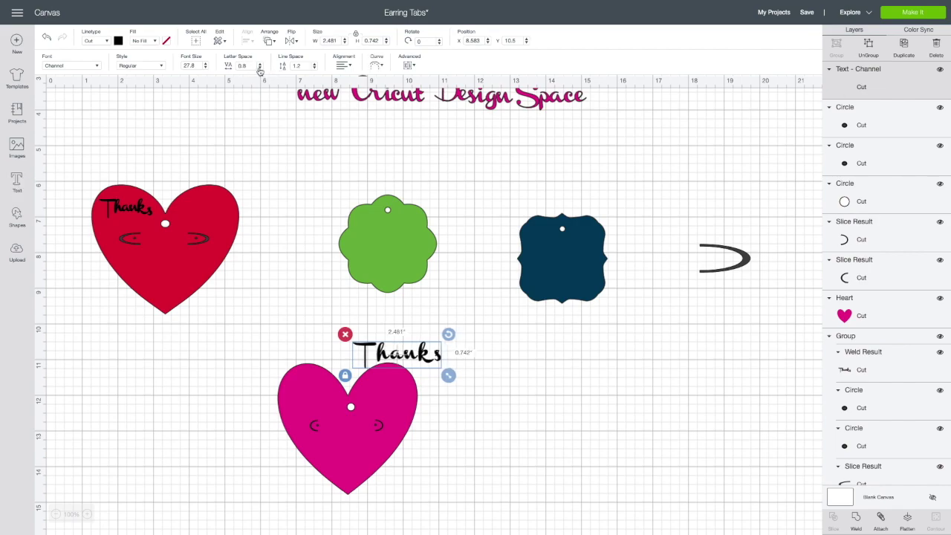
left_click(259, 68)
left_click(259, 68)
left_click(259, 68)
left_click(259, 68)
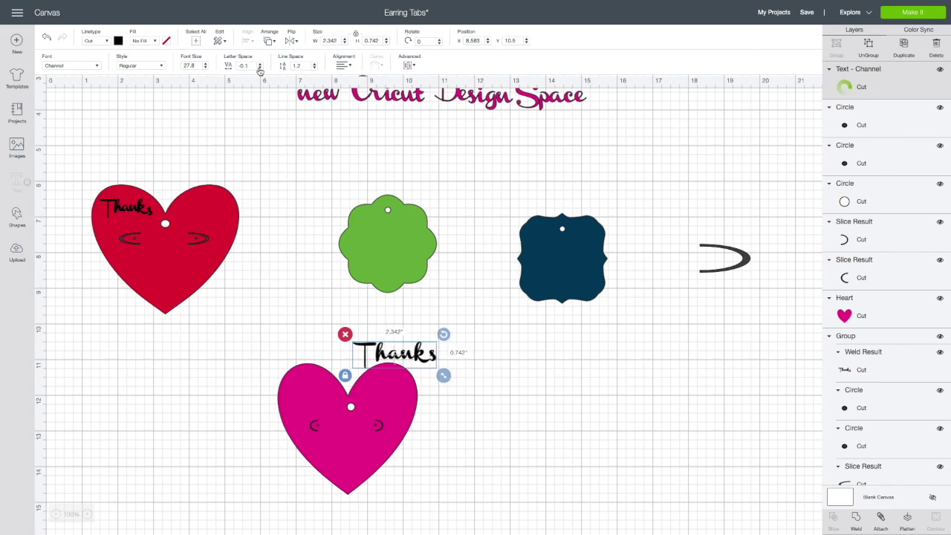
left_click(259, 68)
left_click(260, 69)
left_click(259, 69)
left_click(259, 69)
left_click(260, 68)
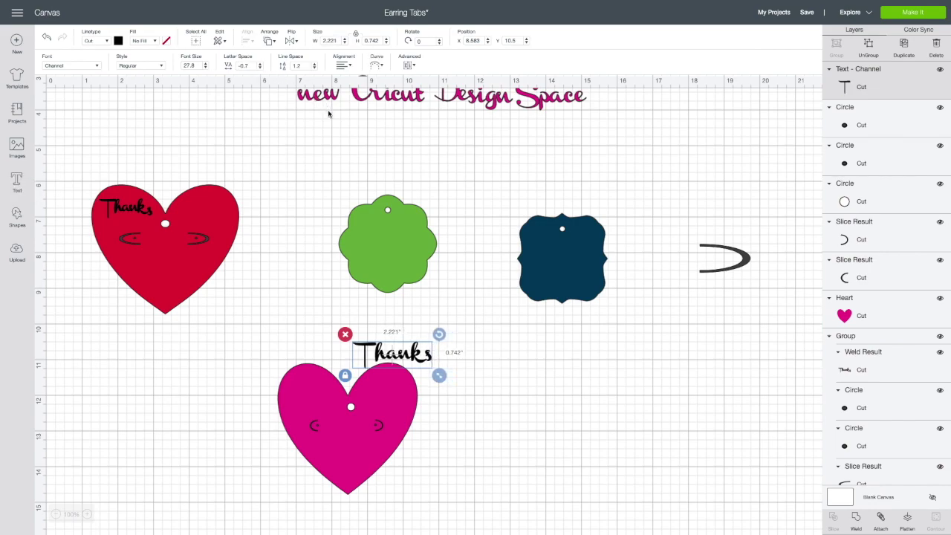
Step: Move Thanks onto the pink heart's upper left and select the heart with its text
left_click_drag(392, 343, 319, 395)
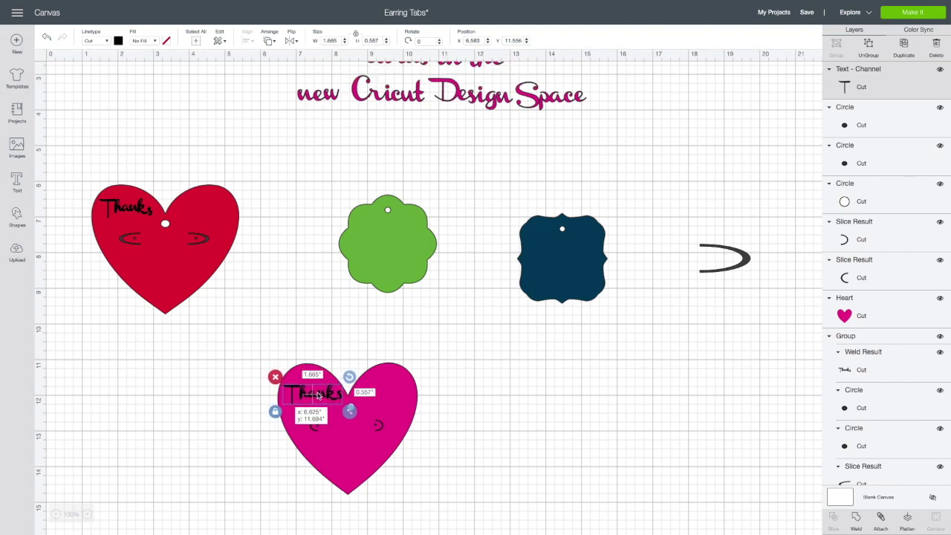
left_click(457, 401)
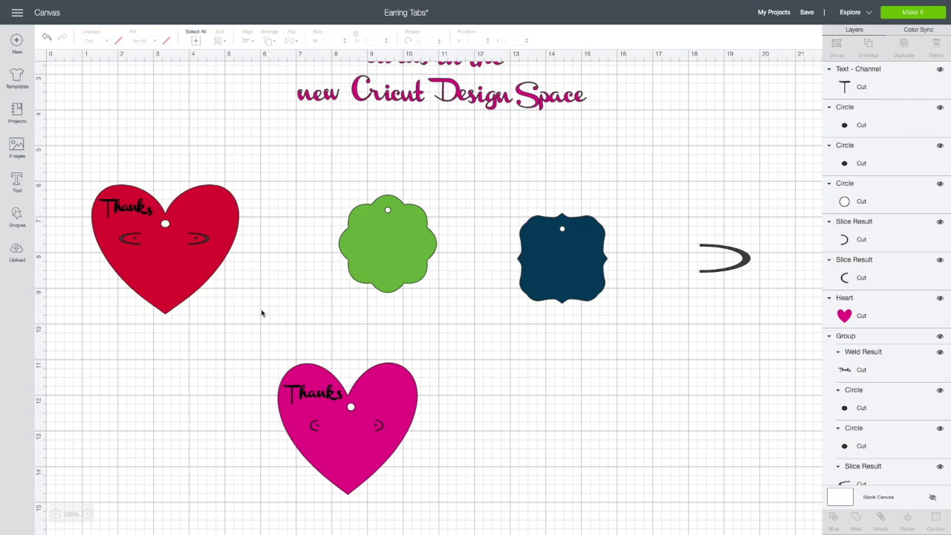
left_click_drag(272, 345, 439, 503)
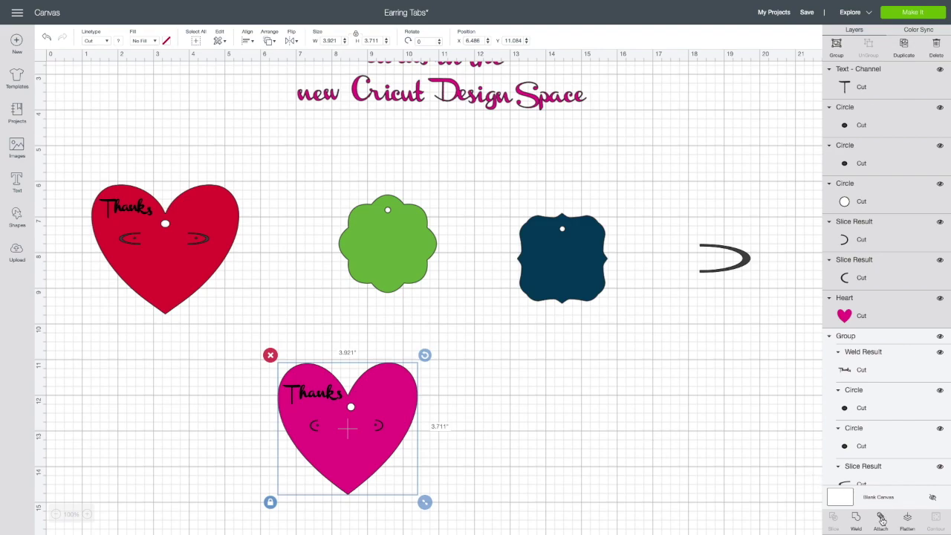
Step: Attach the Thanks text, hole, dots and slots to the magenta heart
left_click(881, 519)
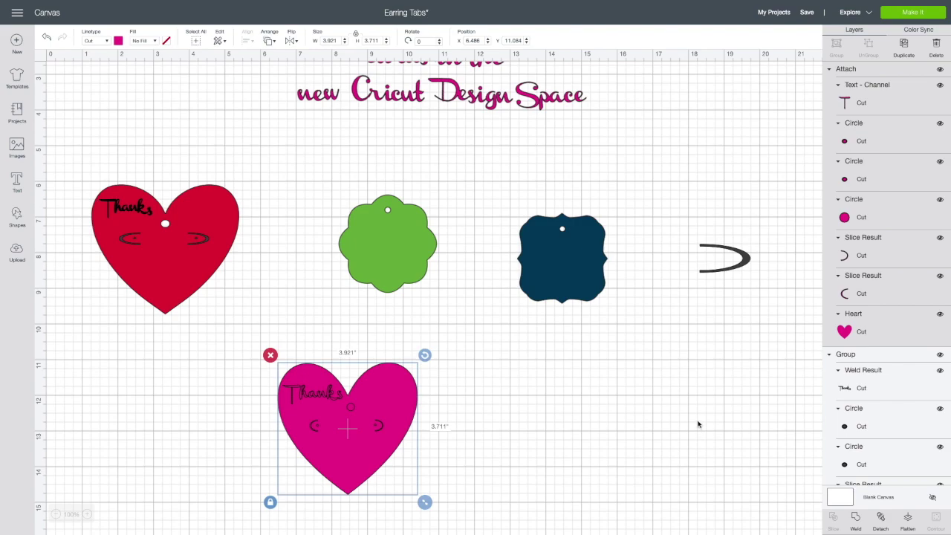
scroll(697, 425, "down", 1)
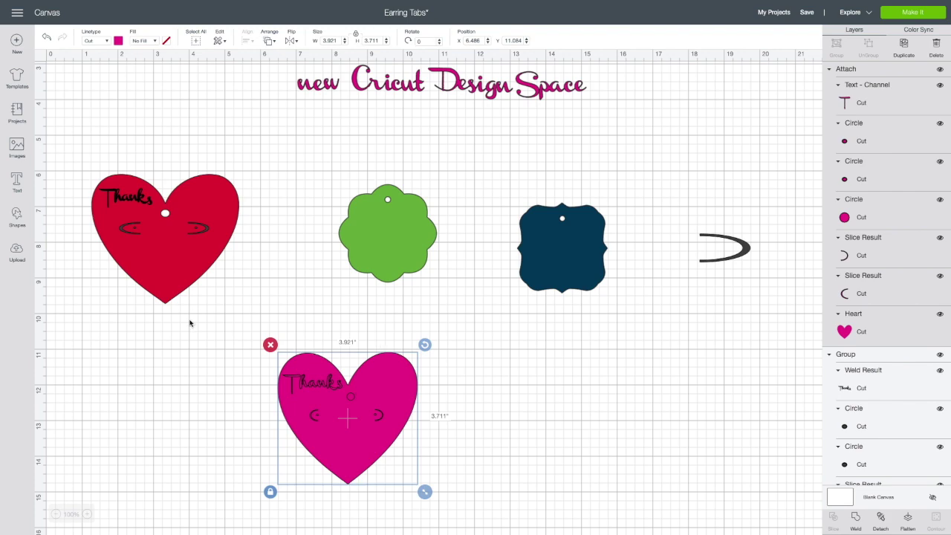
Step: Discard an unused empty text box and reselect the pink heart's attached design
left_click(18, 182)
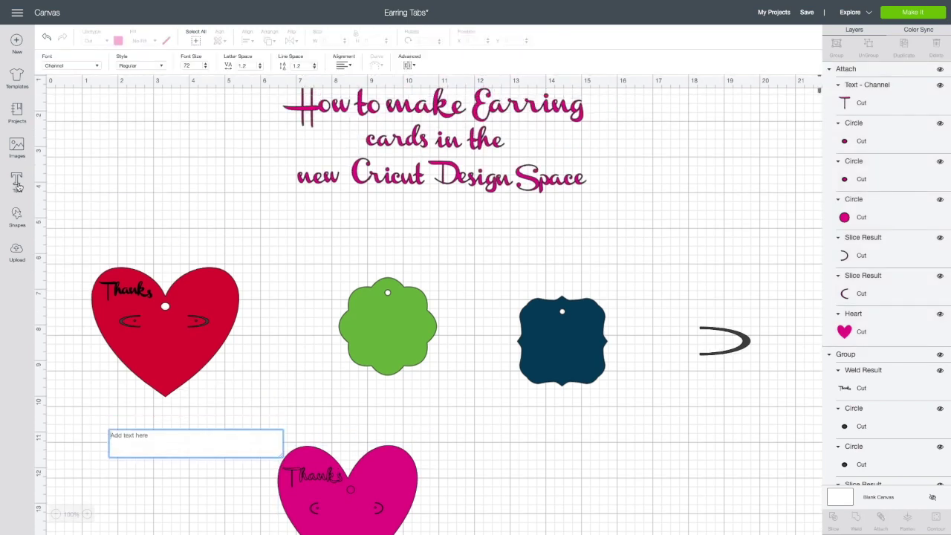
left_click(98, 67)
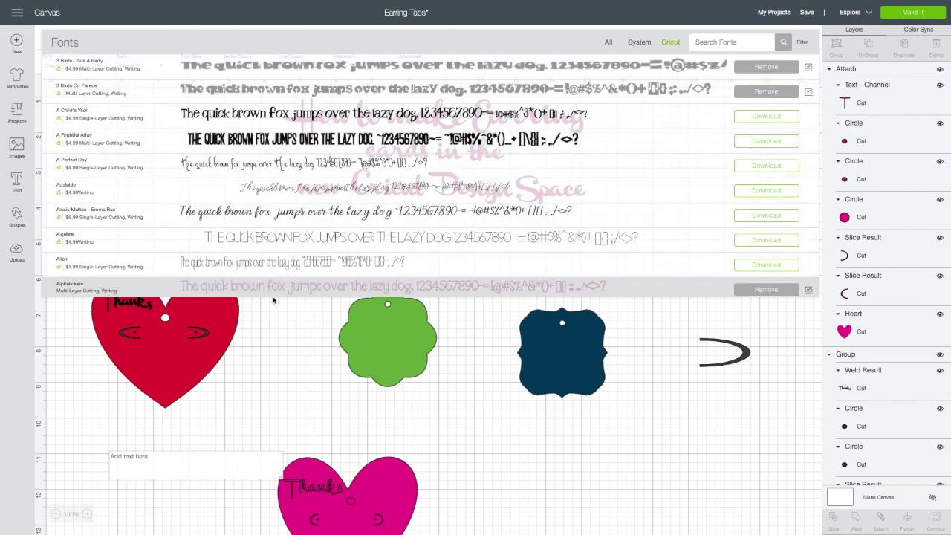
left_click(278, 318)
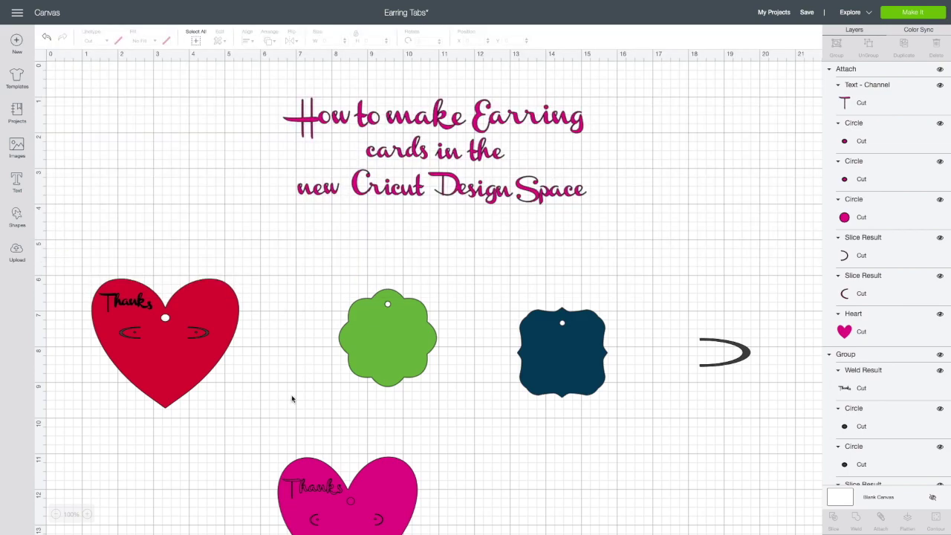
scroll(294, 397, "down", 1)
left_click(313, 467)
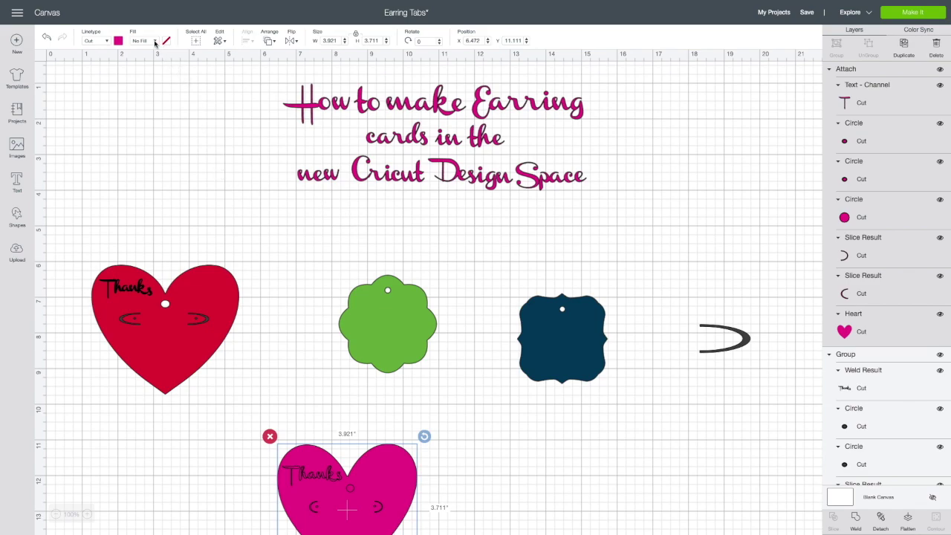
Step: Detach the pink heart group so the Thanks text can be edited separately
left_click(107, 42)
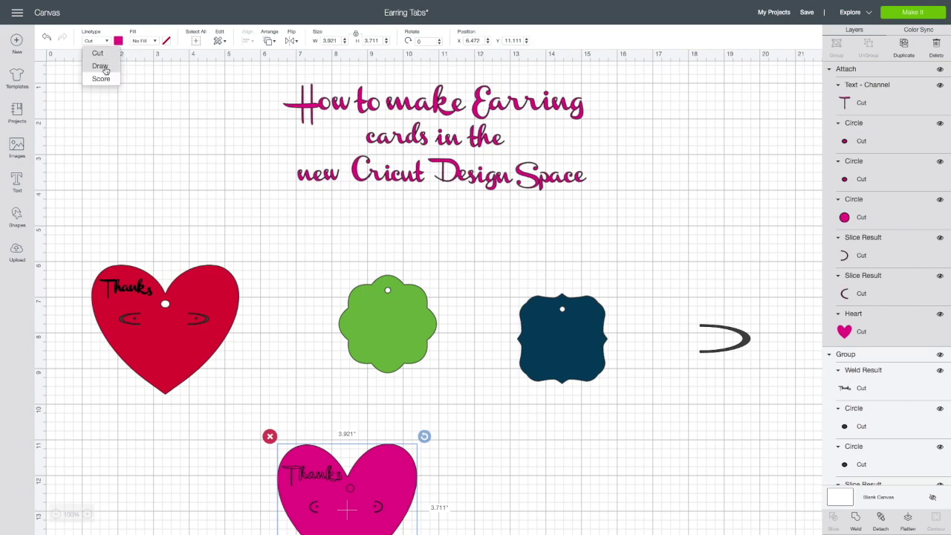
left_click(273, 254)
scroll(291, 316, "down", 5)
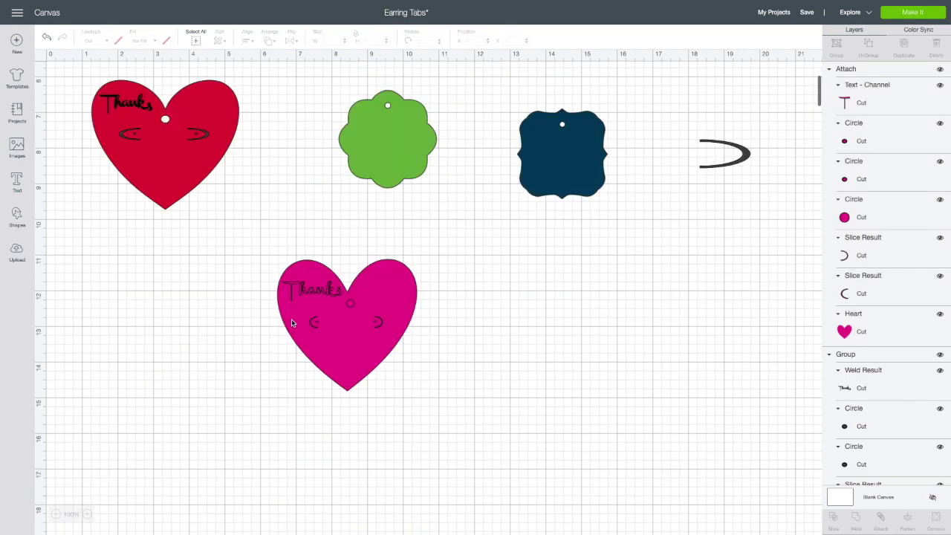
left_click(301, 292)
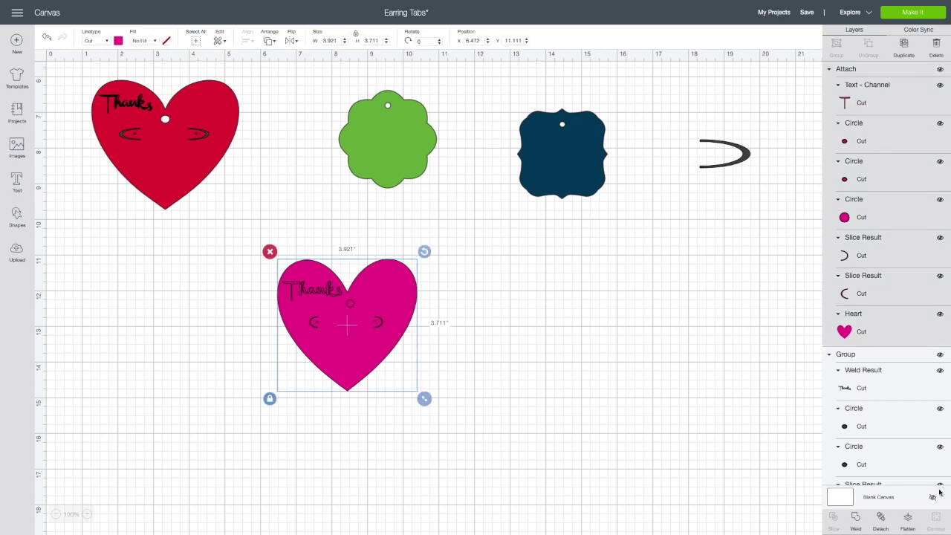
left_click(882, 522)
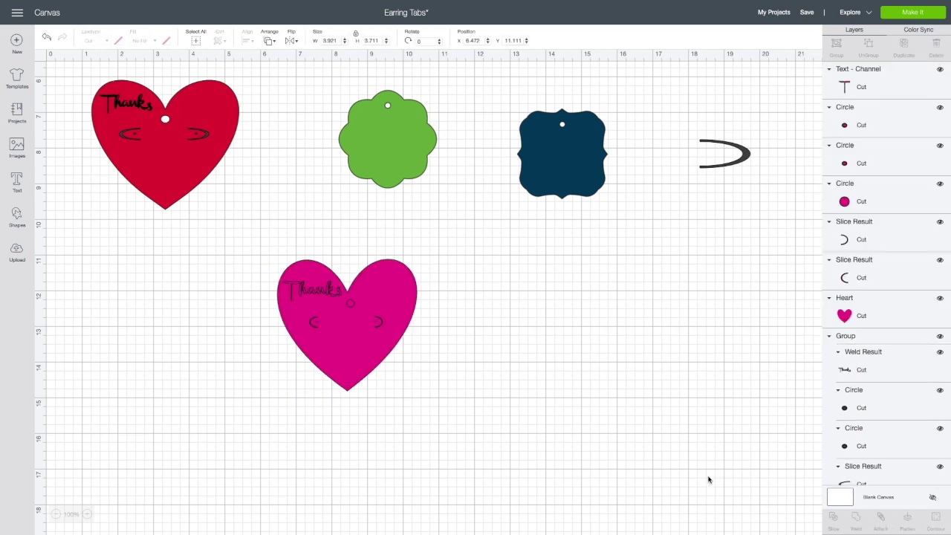
Step: Set the Thanks text's line type to Draw instead of Cut
left_click(302, 292)
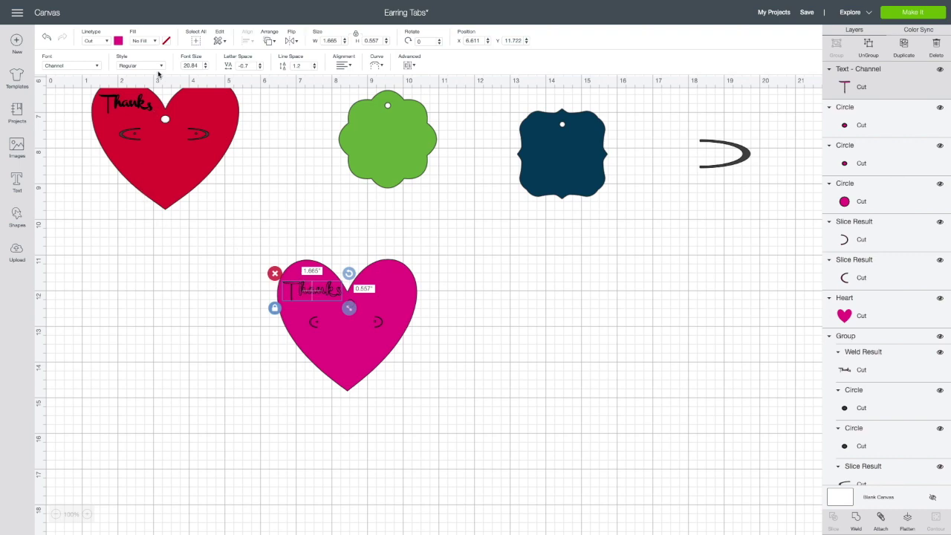
left_click(107, 42)
left_click(101, 67)
Step: Reattach the Thanks text to the pink heart and deselect the group
left_click(286, 243)
left_click_drag(263, 251, 455, 385)
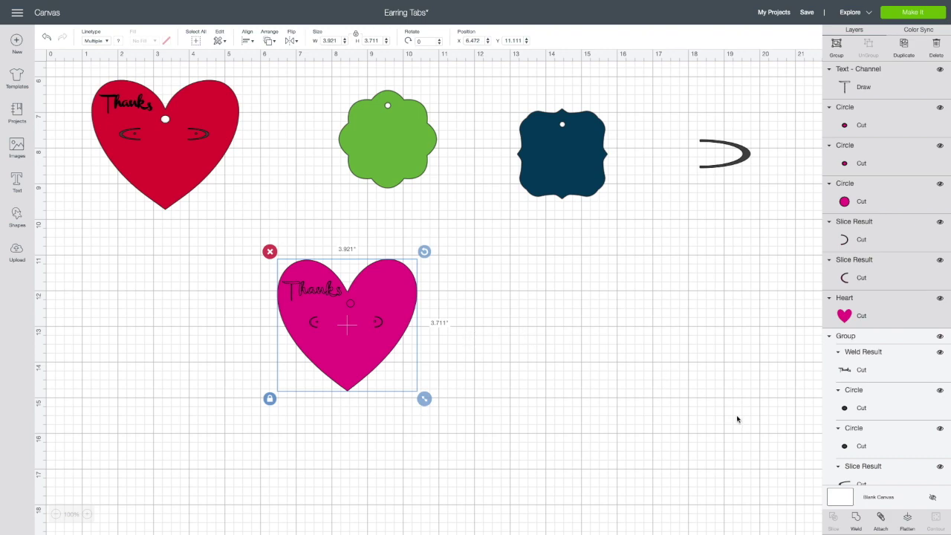
left_click(880, 518)
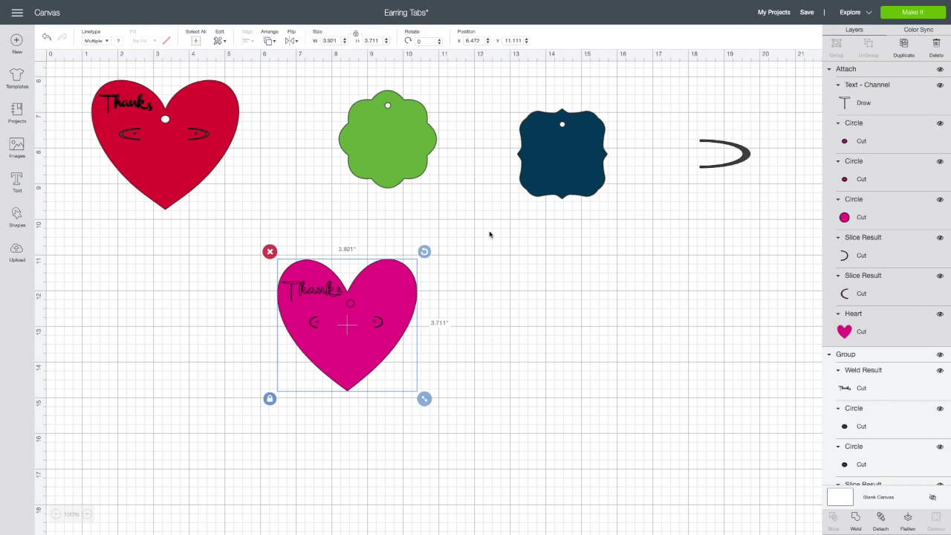
scroll(493, 294, "down", 3)
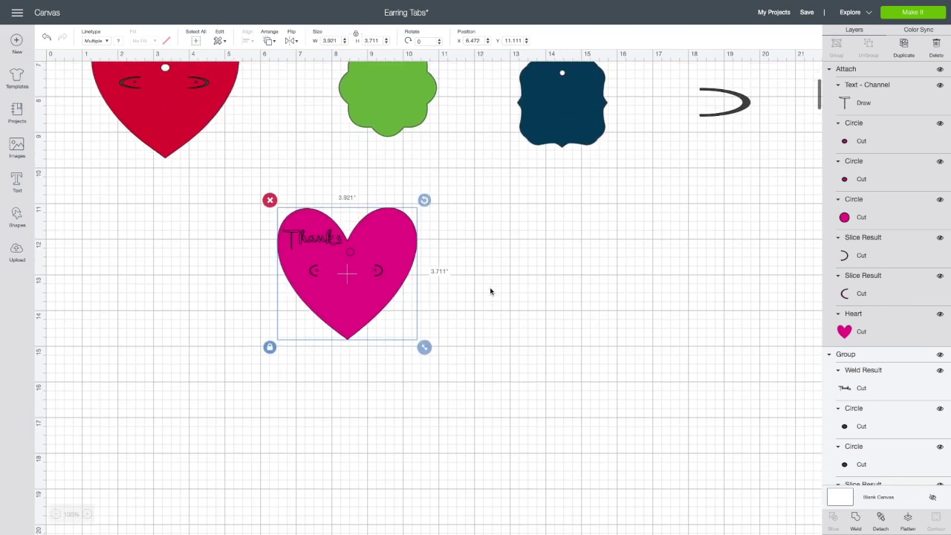
scroll(490, 294, "up", 5)
scroll(490, 297, "up", 4)
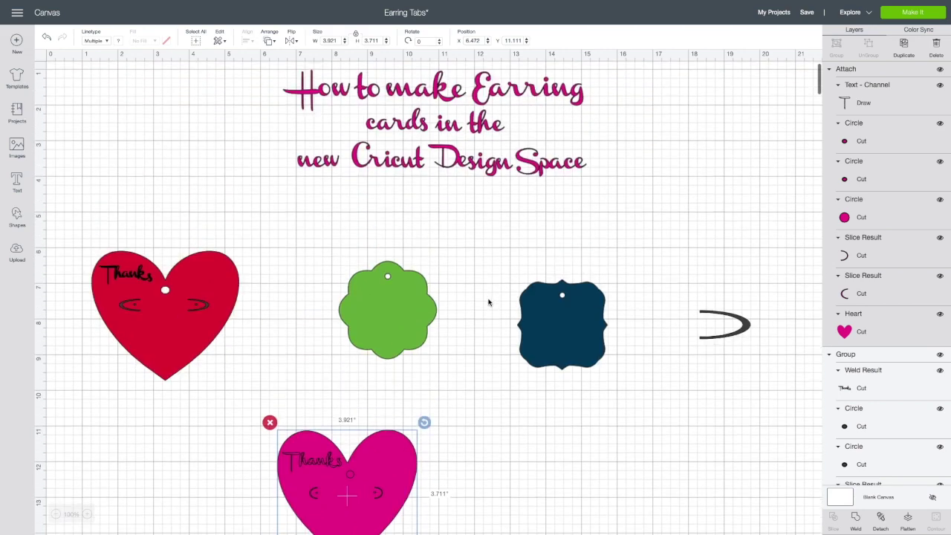
scroll(446, 301, "down", 15)
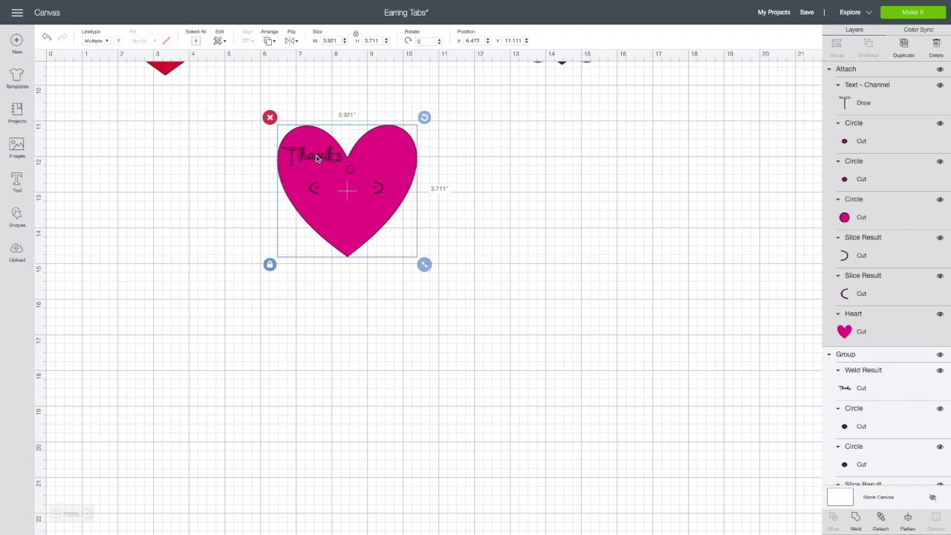
left_click(482, 197)
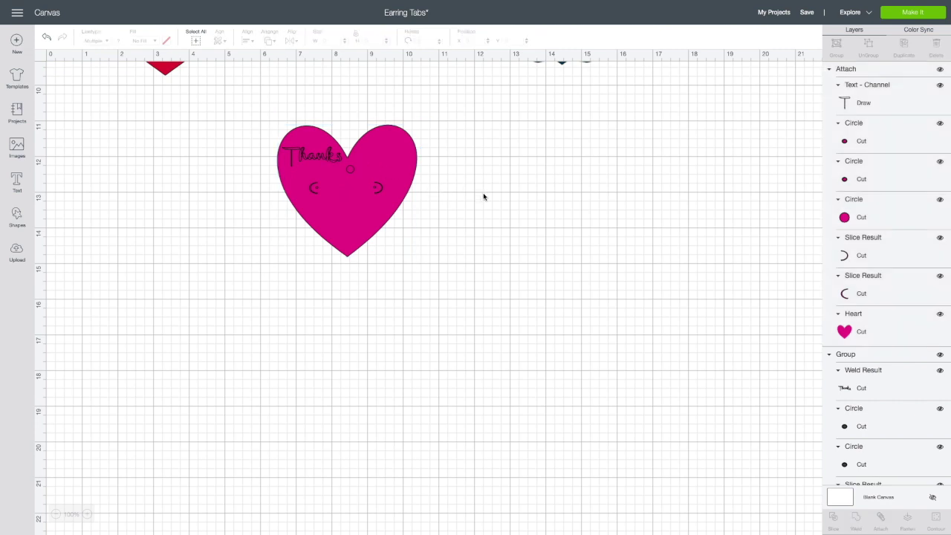
scroll(336, 273, "down", 1)
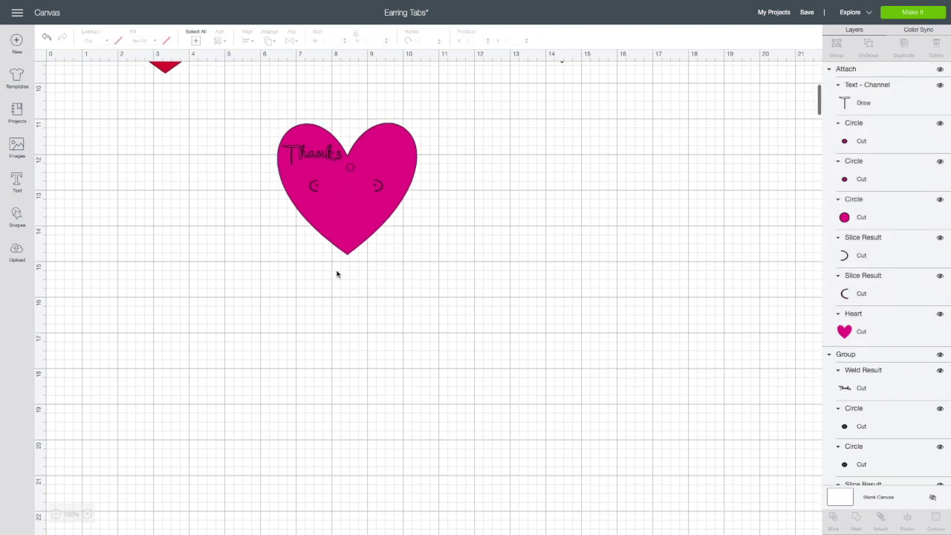
scroll(388, 277, "up", 10)
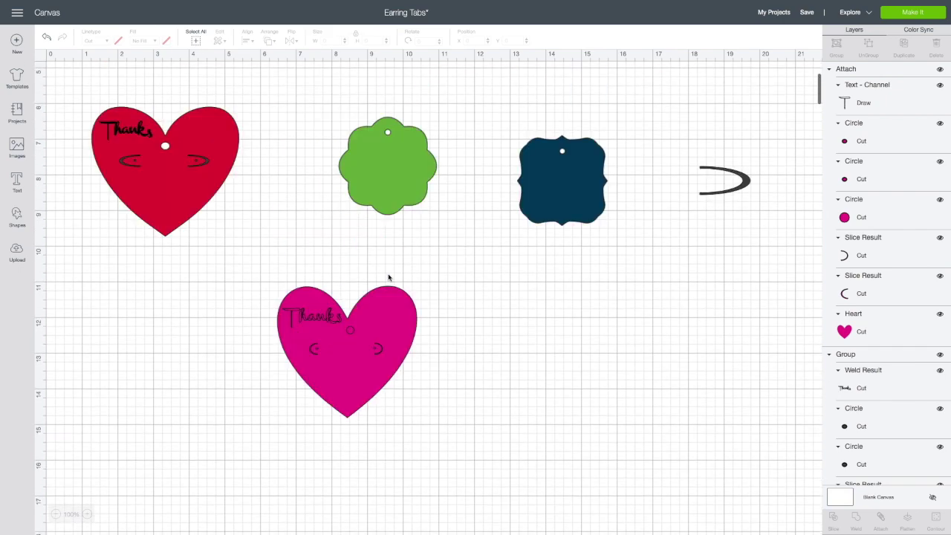
Step: Add a new text box and browse the Cricut fonts for Car Decals in Writing style
left_click(18, 187)
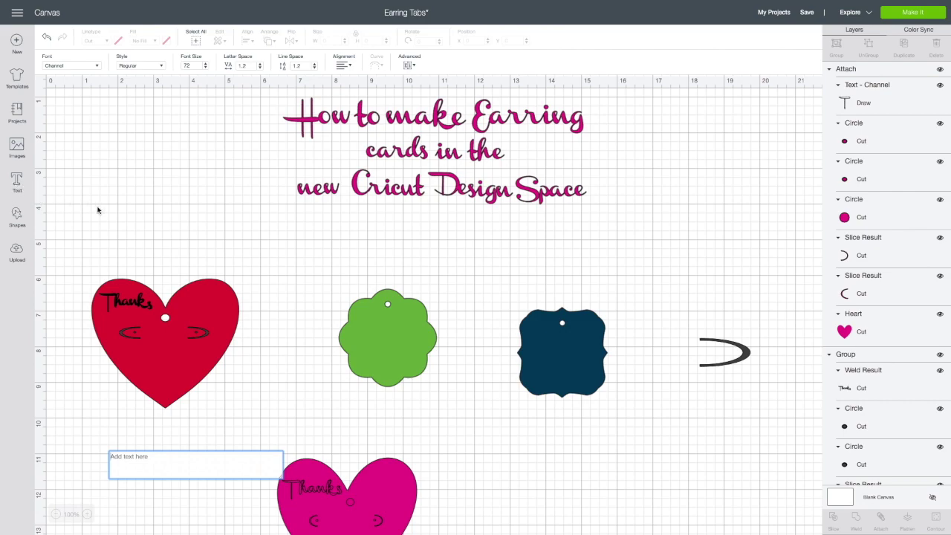
left_click(97, 67)
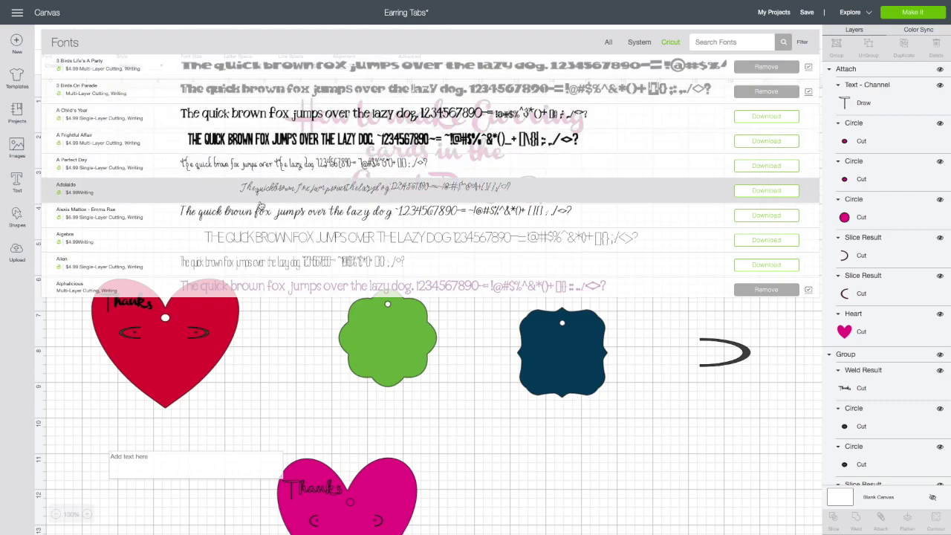
scroll(262, 204, "down", 3)
scroll(262, 202, "down", 10)
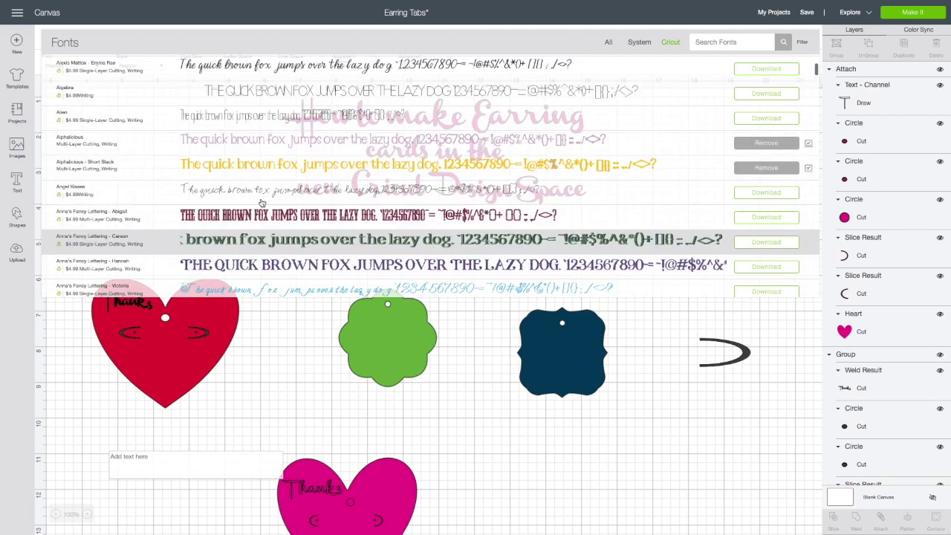
scroll(261, 202, "down", 10)
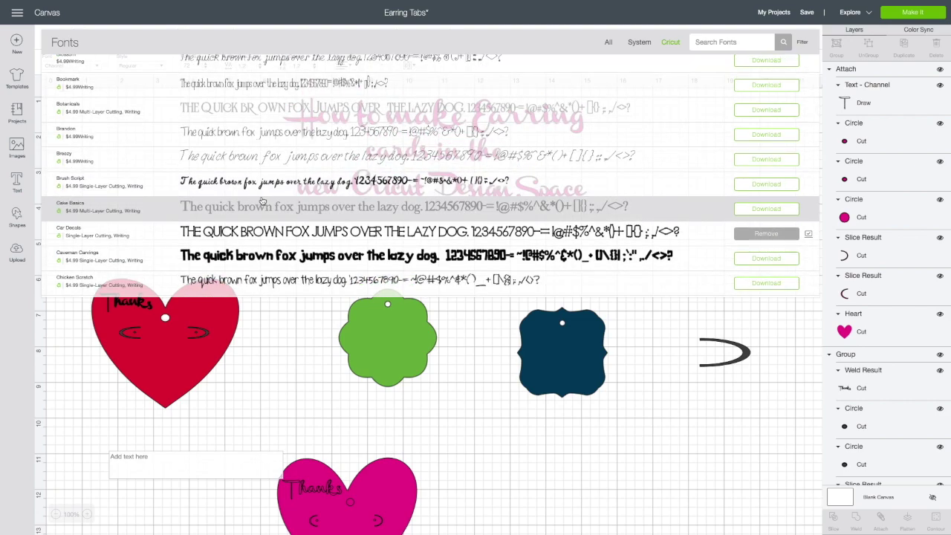
scroll(261, 201, "down", 1)
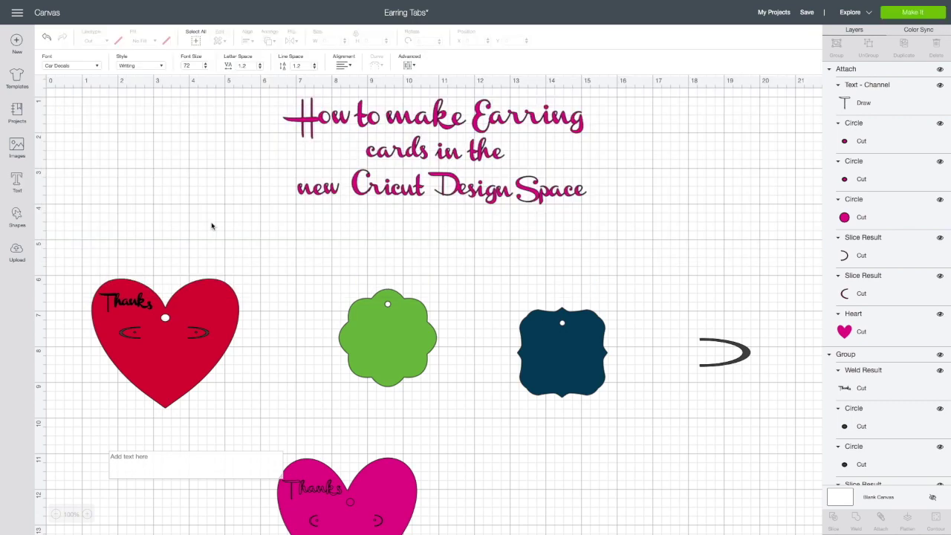
scroll(209, 242, "down", 1)
scroll(226, 232, "down", 5)
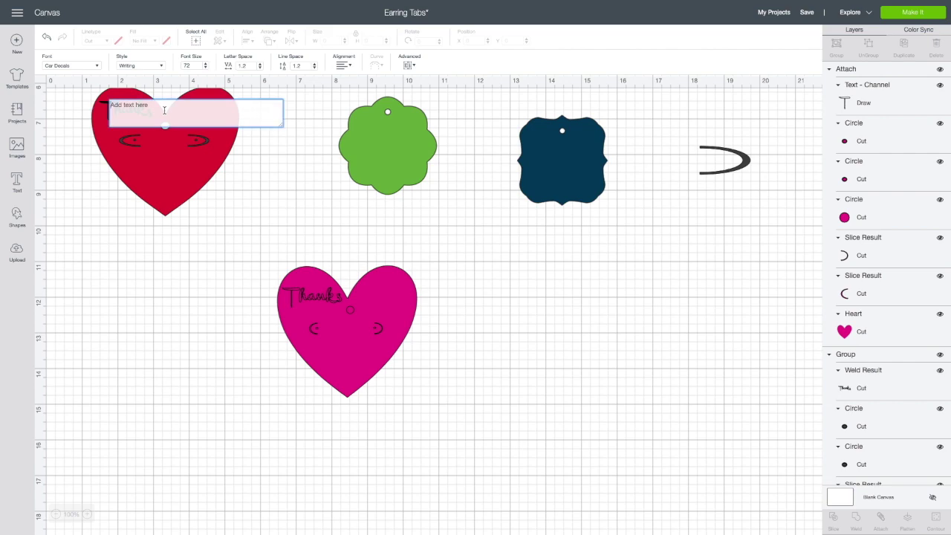
Step: Add 'THANKS' text shrunk to 1.473 × 0.336 in near the heart's bottom, then select the heart with its text
type("th")
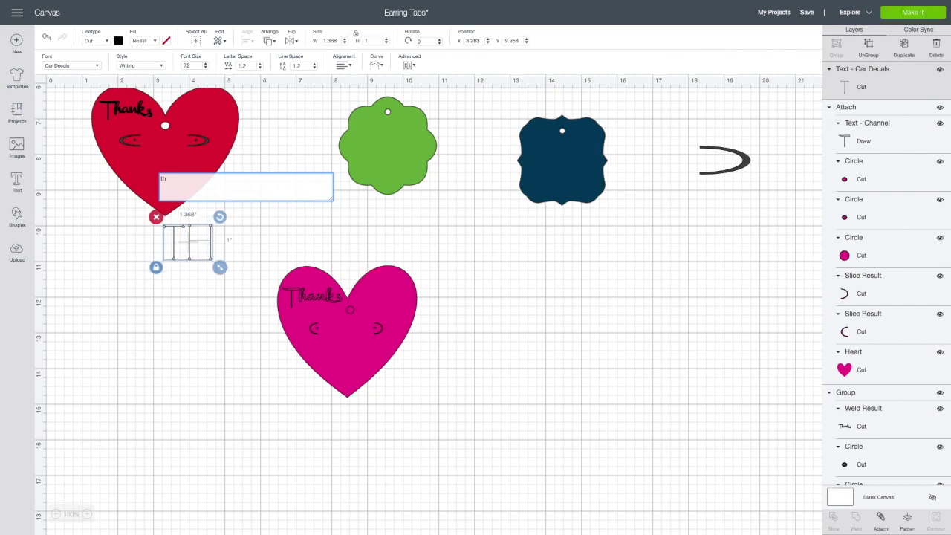
type("anks")
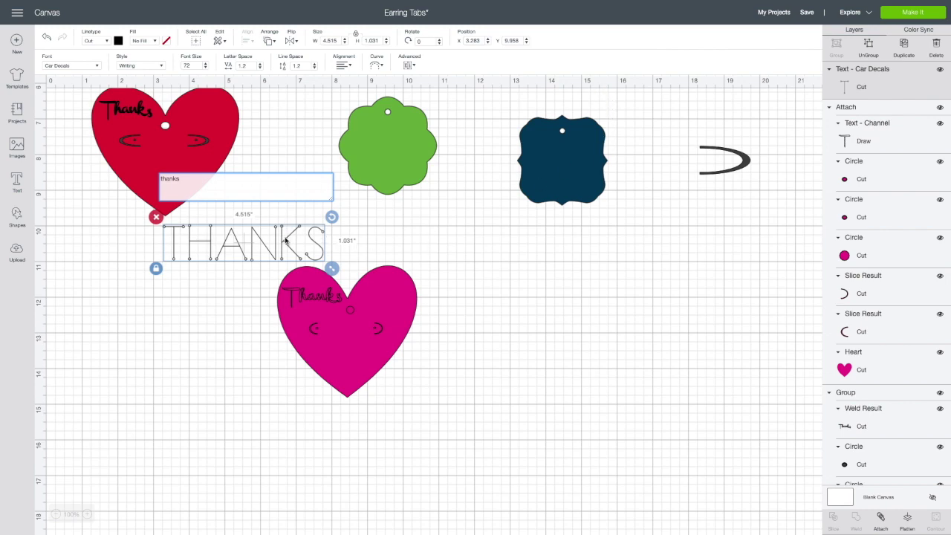
left_click(333, 269)
left_click_drag(332, 269, 405, 305)
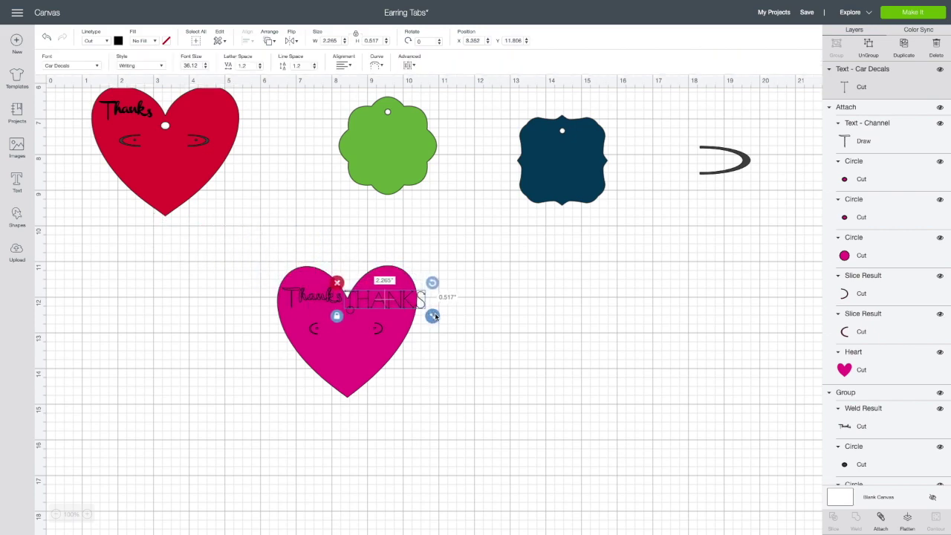
left_click_drag(433, 316, 345, 359)
left_click(427, 363)
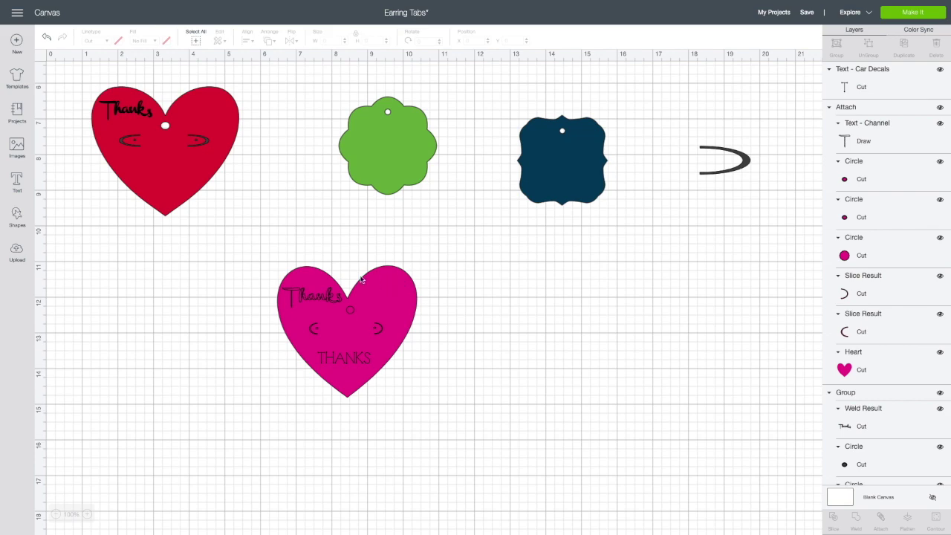
left_click_drag(268, 259, 442, 405)
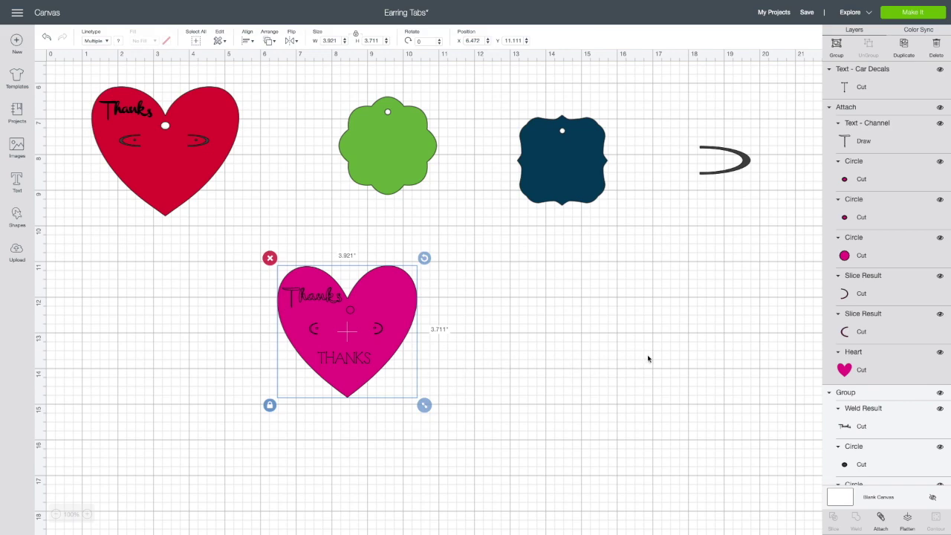
Step: Attach the THANKS text to the pink heart, leaving the Linetype setting unchanged
left_click(882, 521)
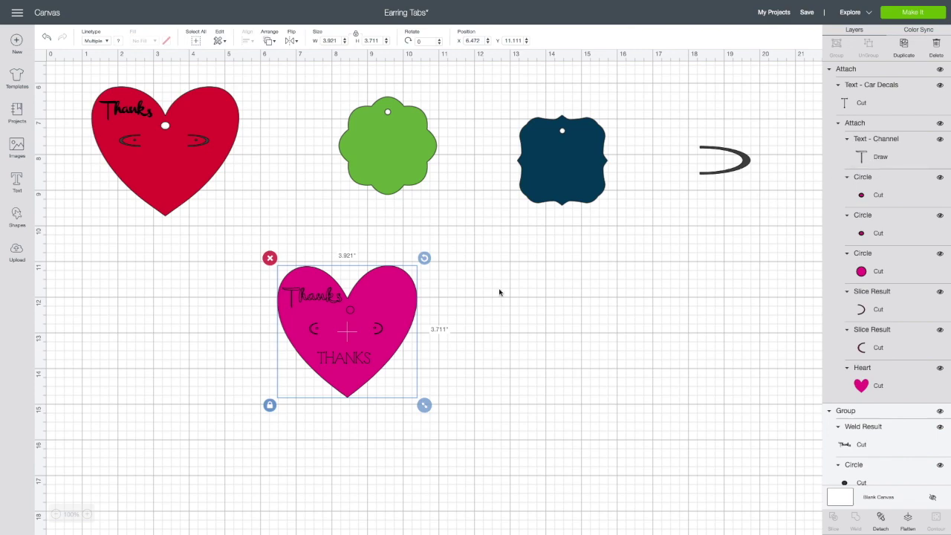
left_click(107, 42)
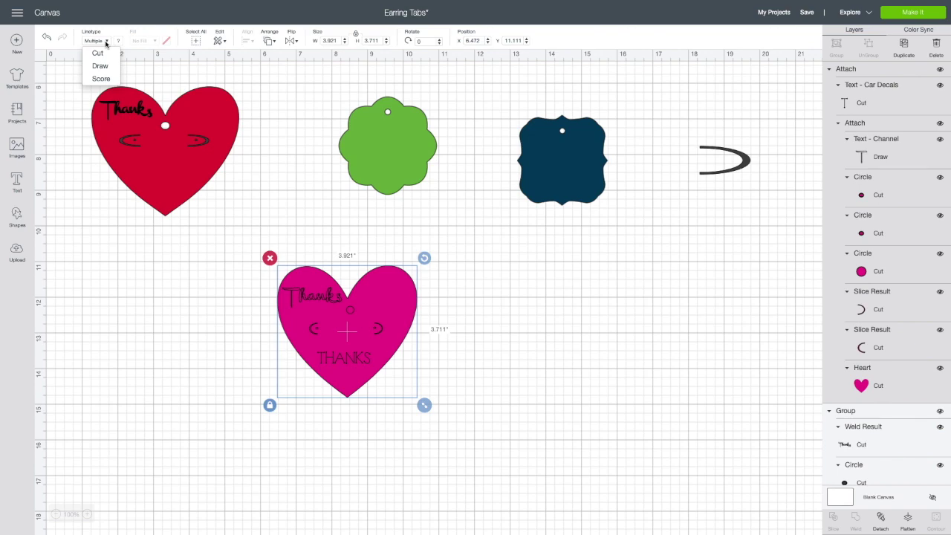
left_click(152, 70)
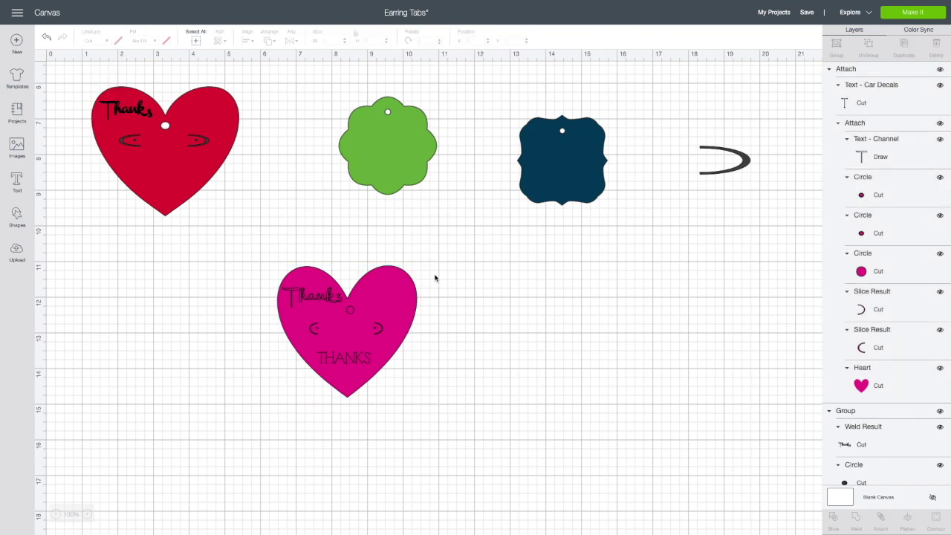
scroll(437, 277, "down", 3)
scroll(442, 282, "up", 6)
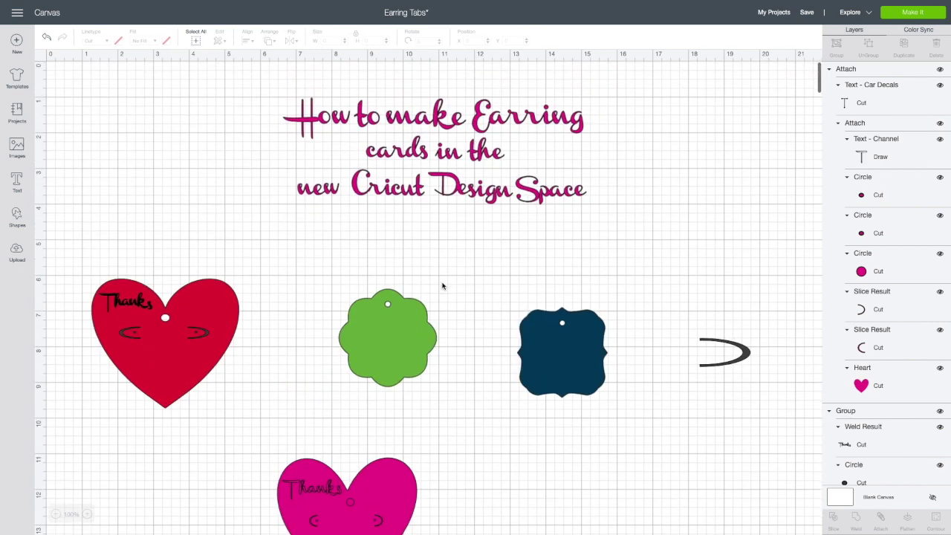
scroll(442, 285, "down", 5)
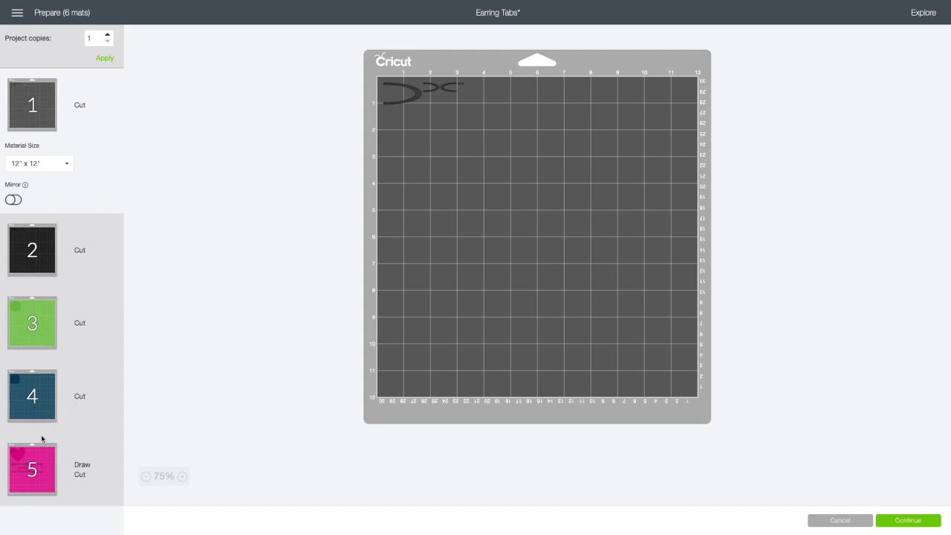
Step: Preview mat 5 showing the magenta heart with its Thanks and THANKS text
left_click(33, 460)
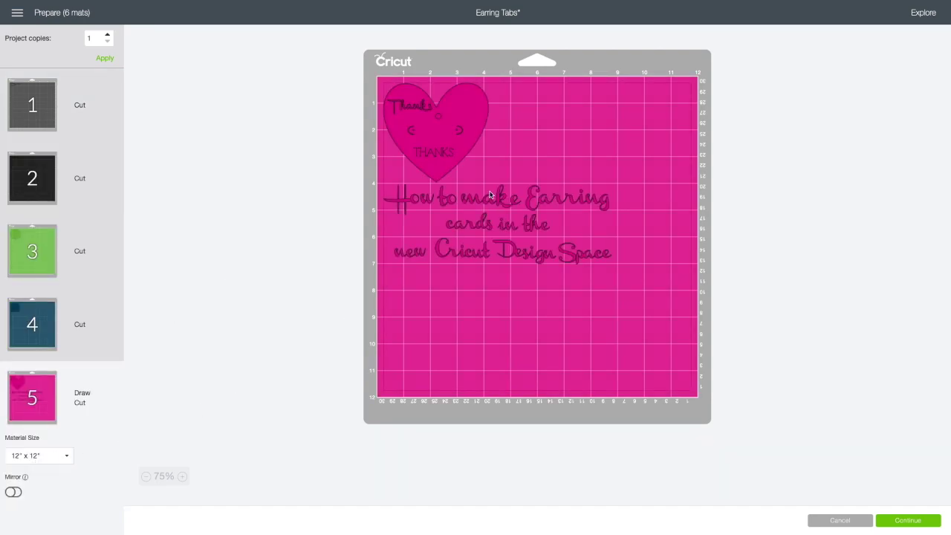